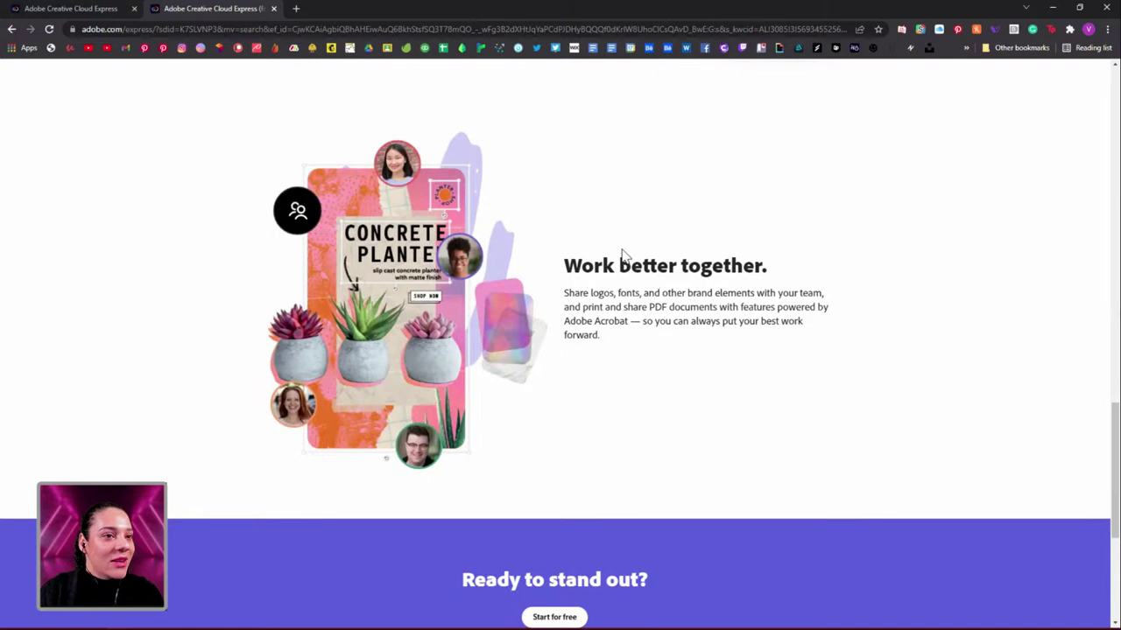
Step: Look over the Creative Cloud Express product page, from the collaboration and template sections up to the "Express it." banner
scroll(621, 254, up, 9)
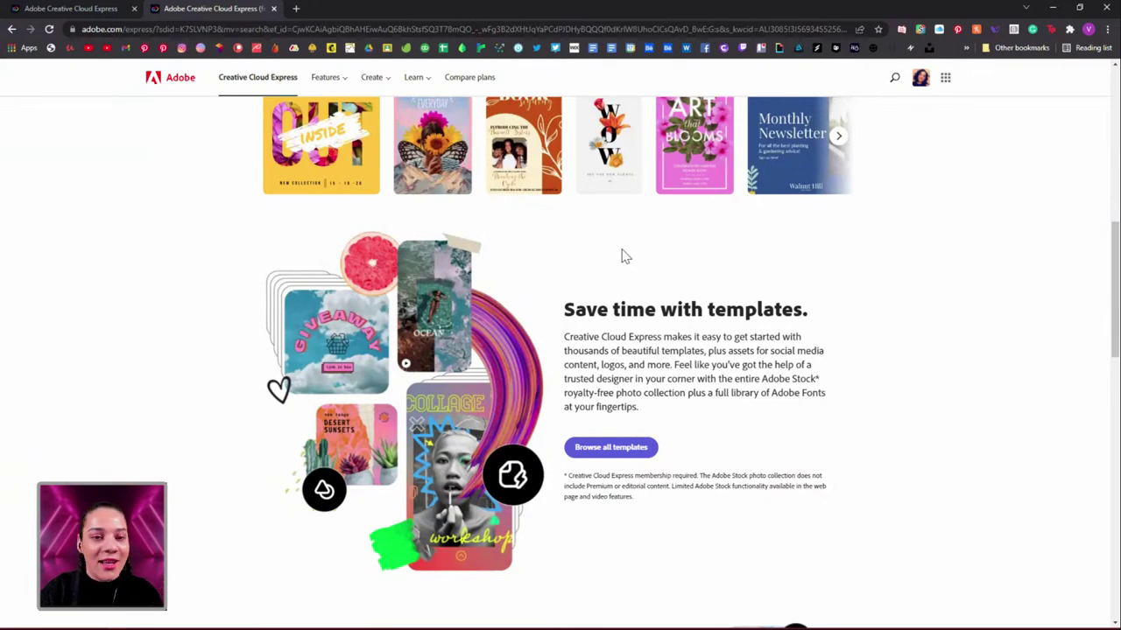
scroll(622, 254, up, 2)
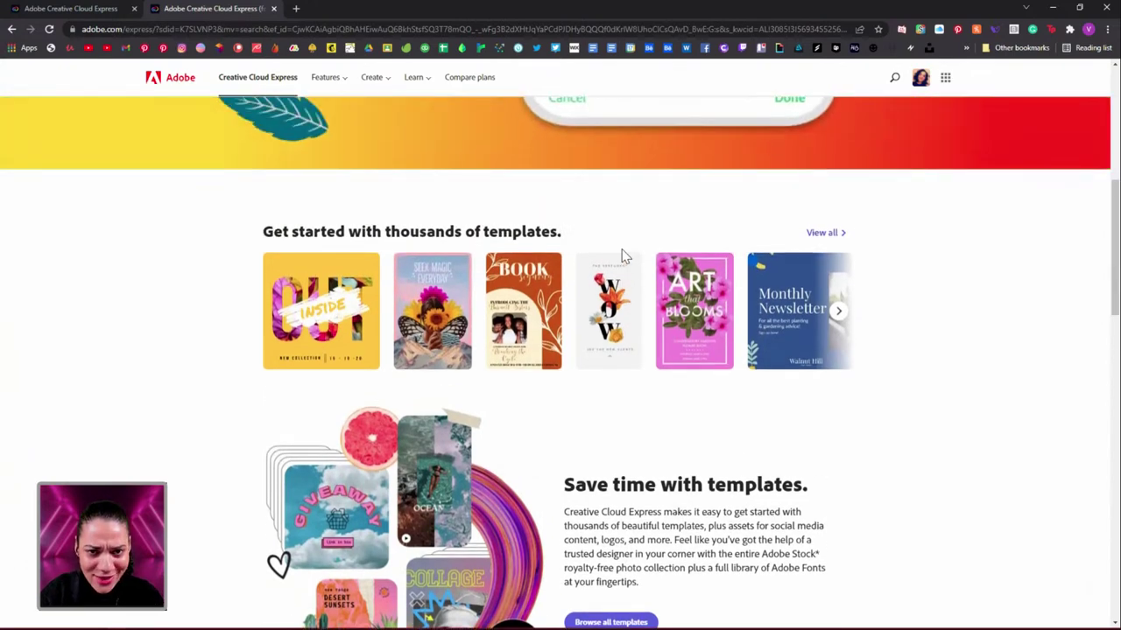
scroll(621, 254, up, 3)
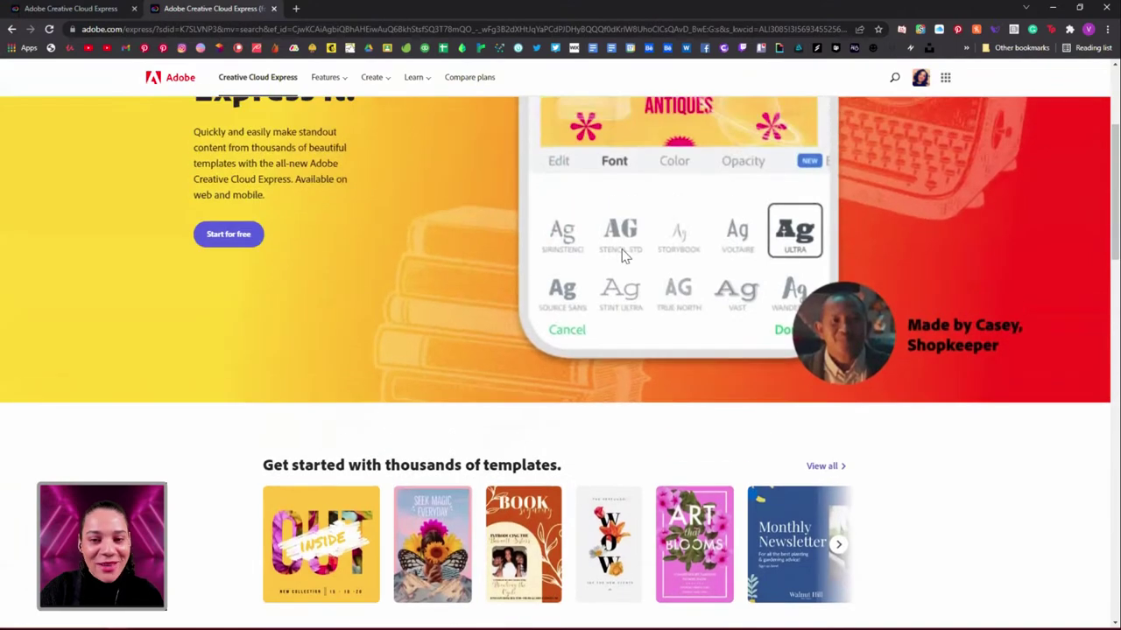
scroll(621, 254, up, 3)
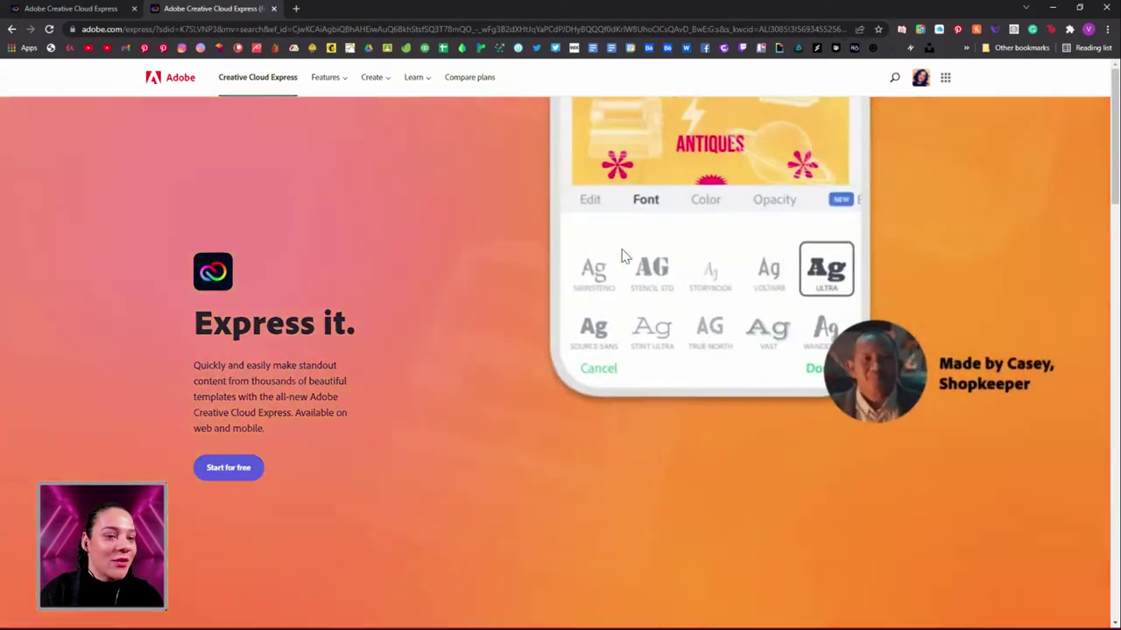
scroll(625, 254, down, 2)
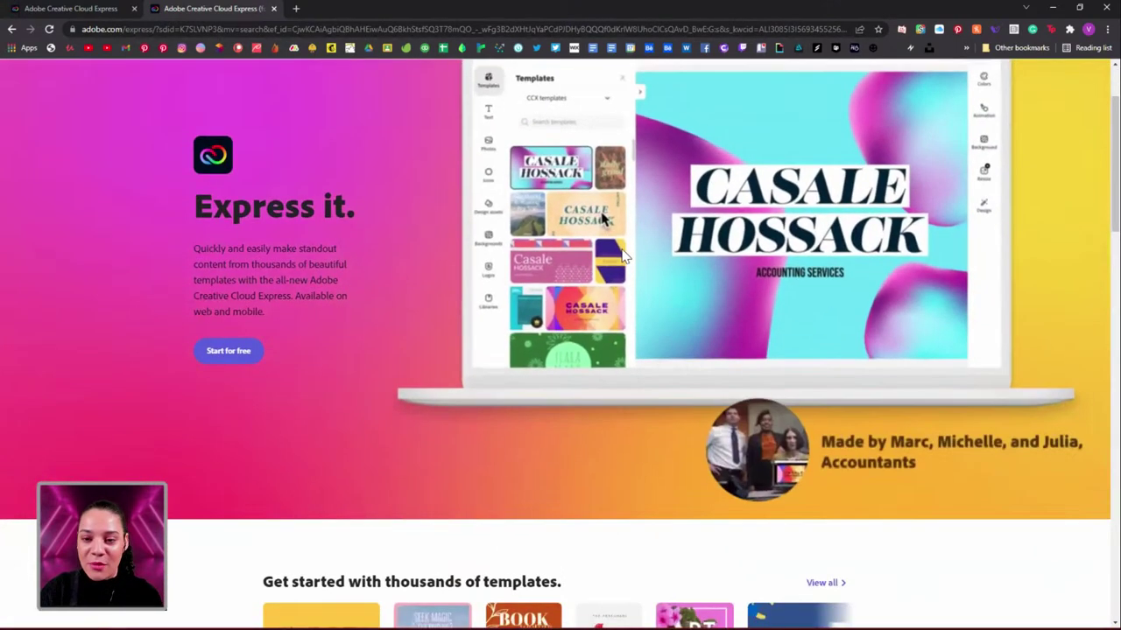
scroll(624, 255, down, 8)
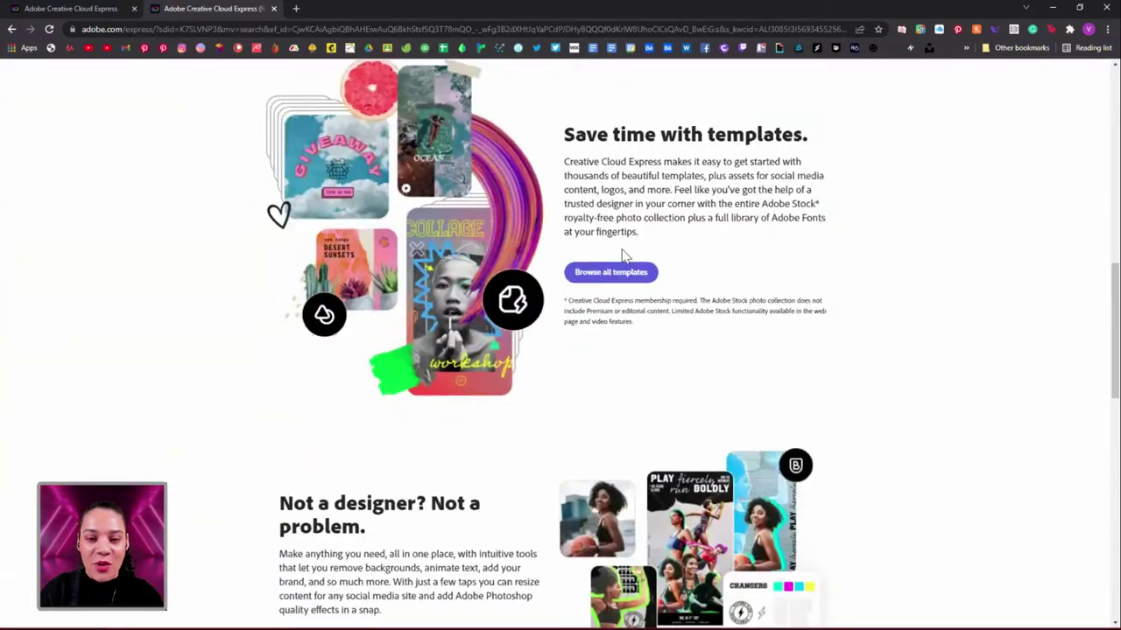
scroll(624, 254, down, 10)
scroll(624, 255, up, 10)
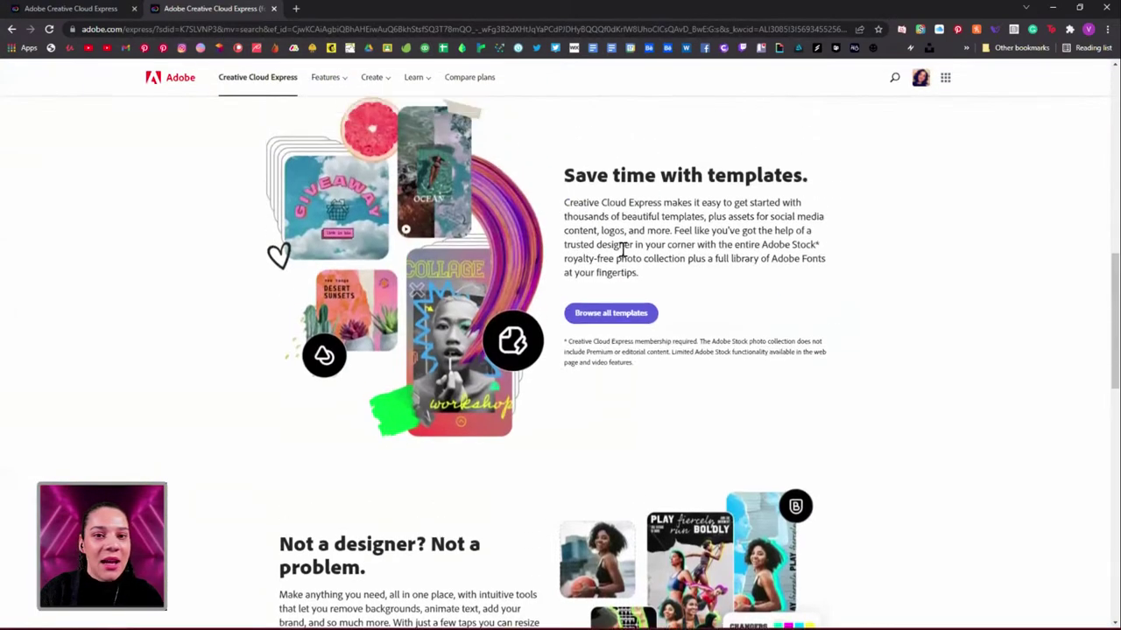
scroll(625, 252, up, 4)
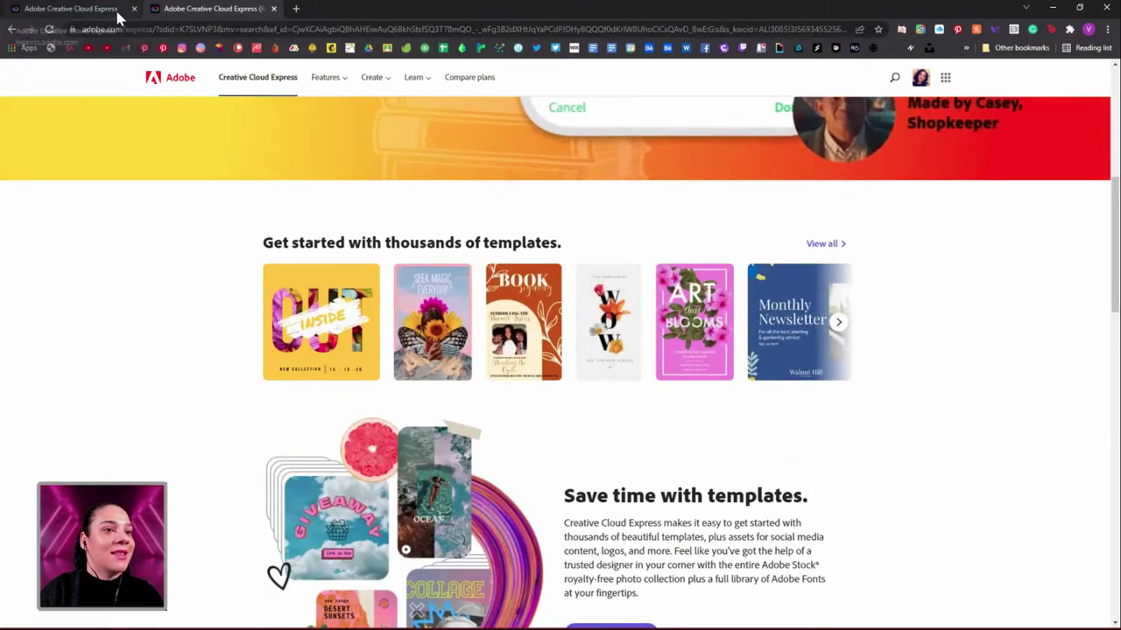
Step: Switch to the Creative Cloud Express web app and return from the open ATHEME logo project to the home page
click(118, 13)
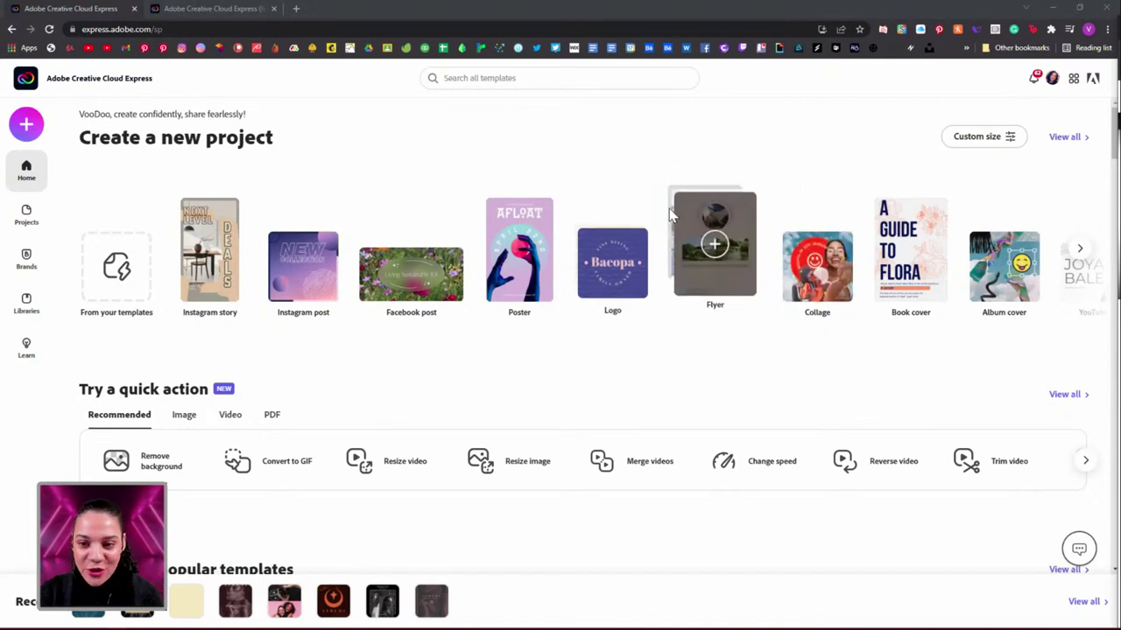
scroll(459, 379, down, 1)
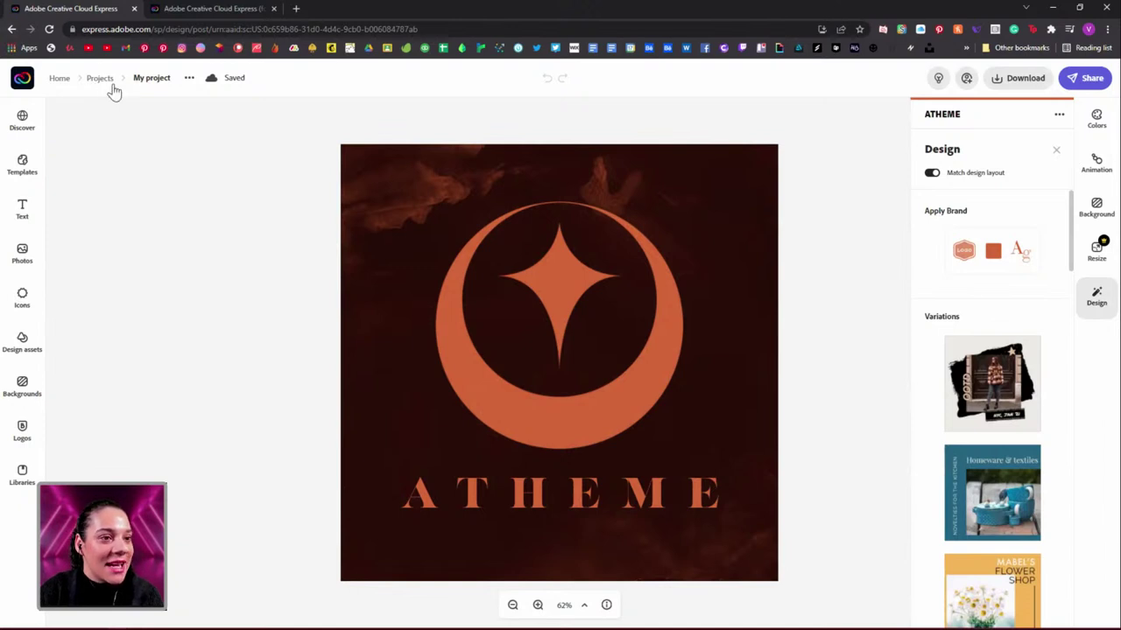
click(11, 29)
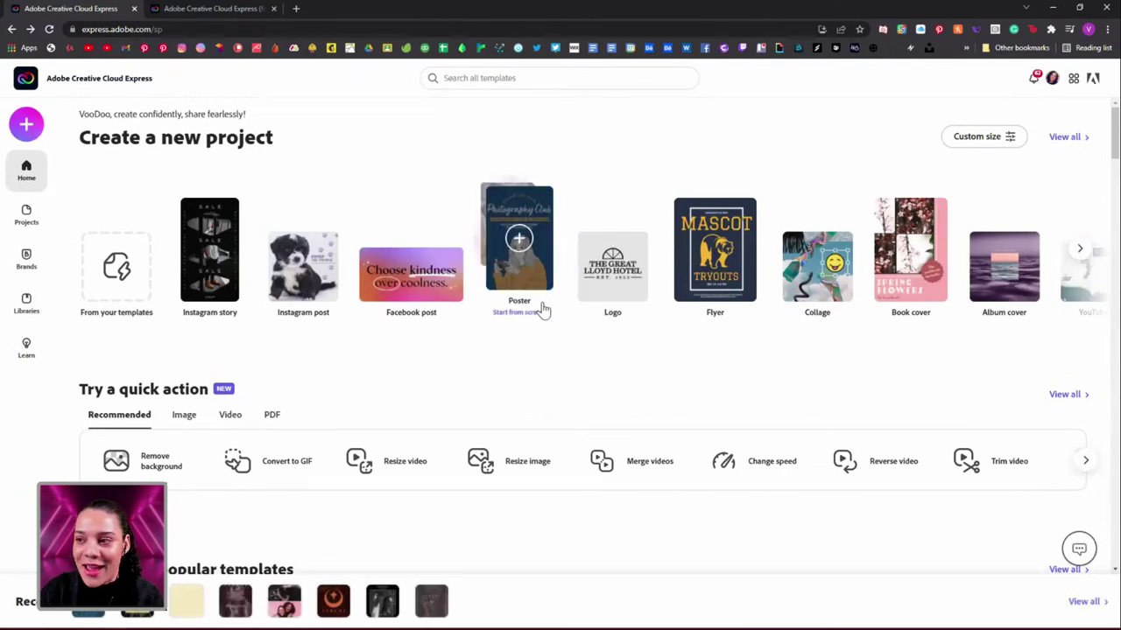
Step: Browse the home page's template categories, from popular templates and Instagram stories through to menus and Discover the latest
scroll(543, 311, down, 5)
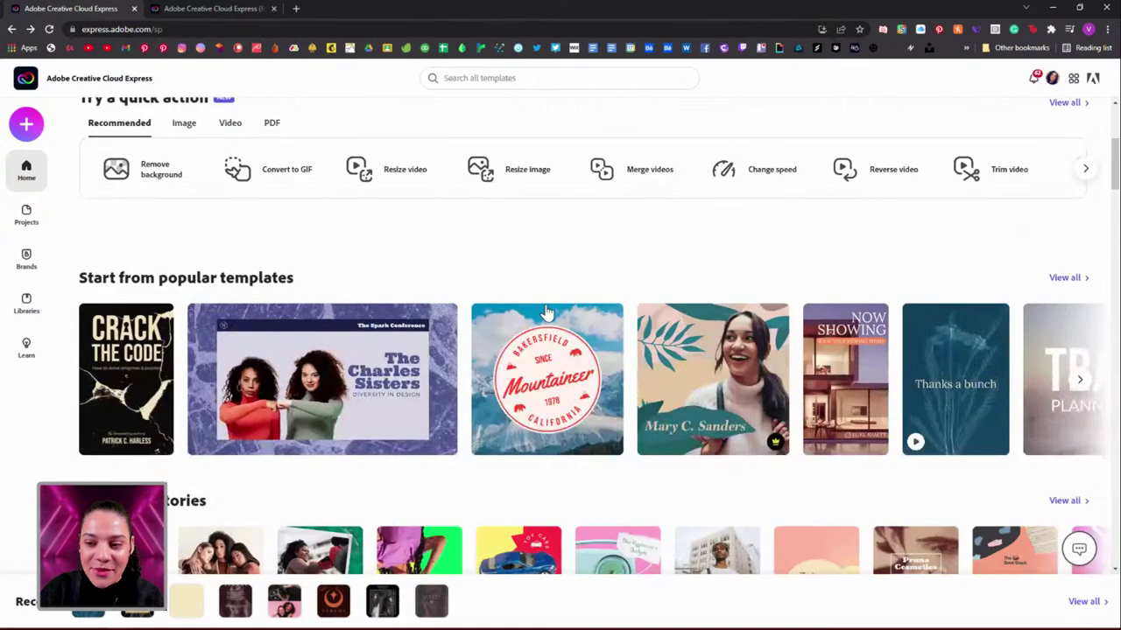
scroll(544, 312, down, 3)
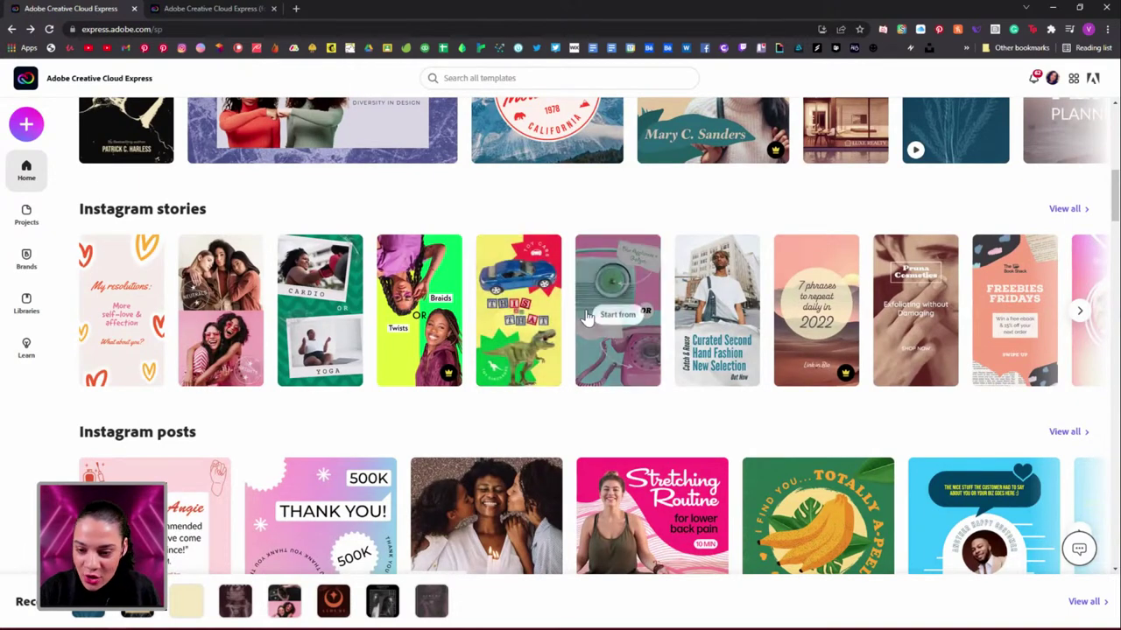
scroll(609, 315, down, 4)
scroll(586, 320, down, 3)
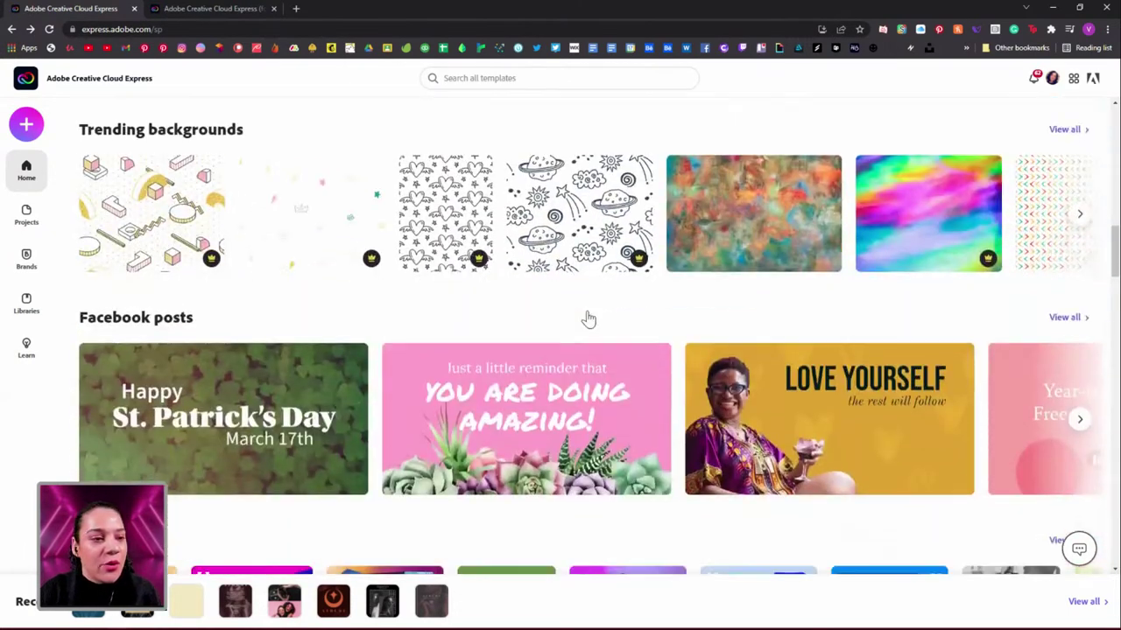
scroll(586, 319, down, 4)
scroll(588, 319, down, 6)
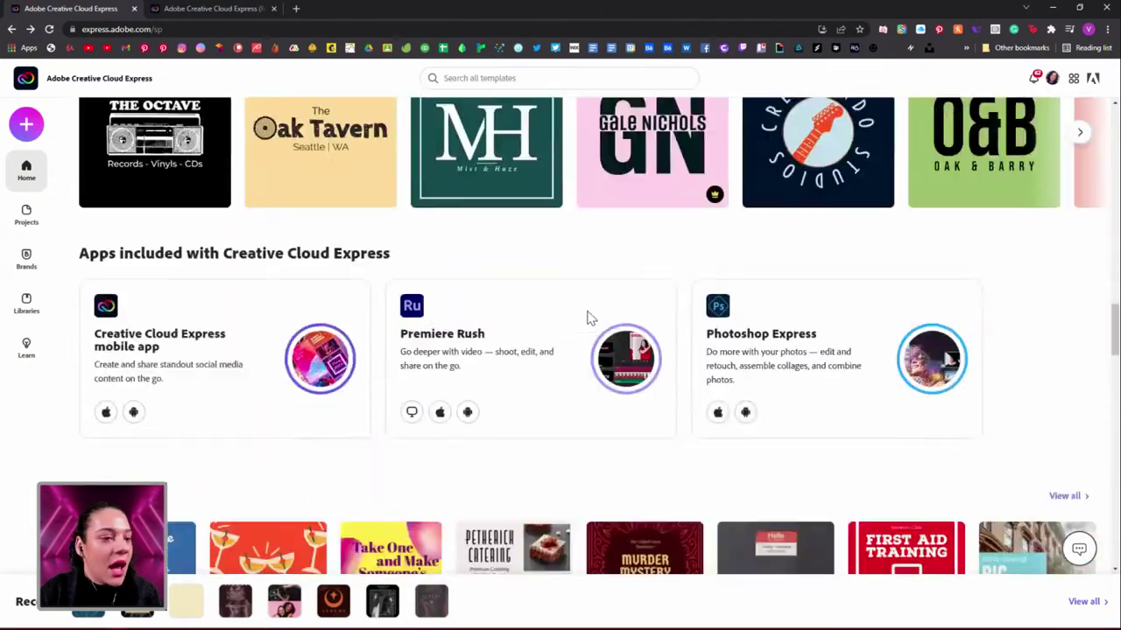
scroll(589, 319, down, 2)
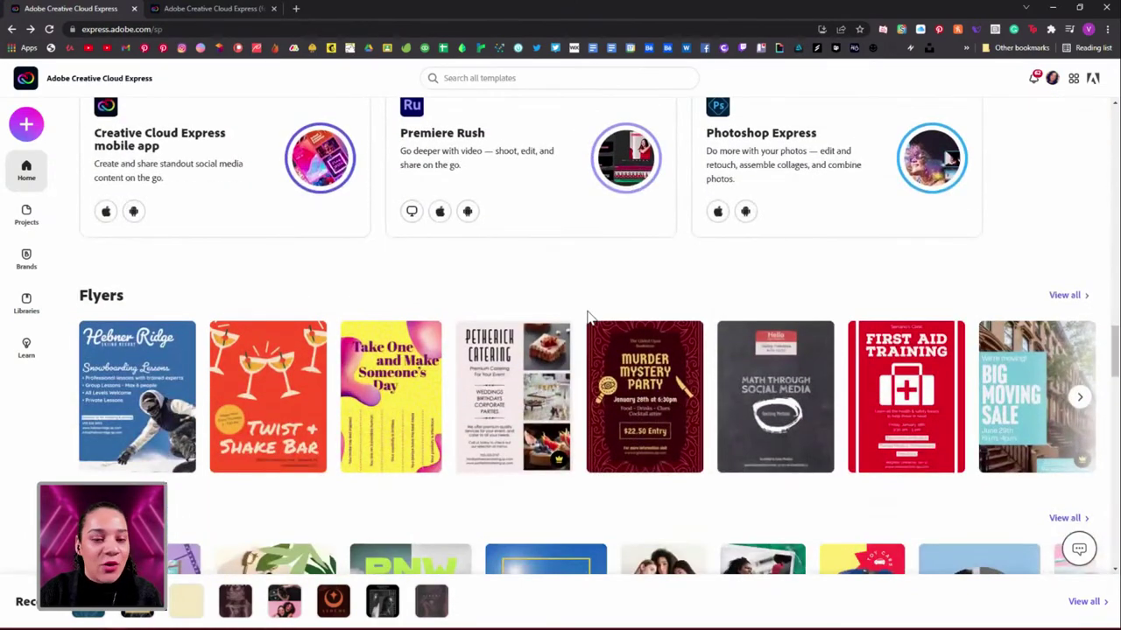
scroll(589, 319, down, 4)
scroll(588, 319, down, 4)
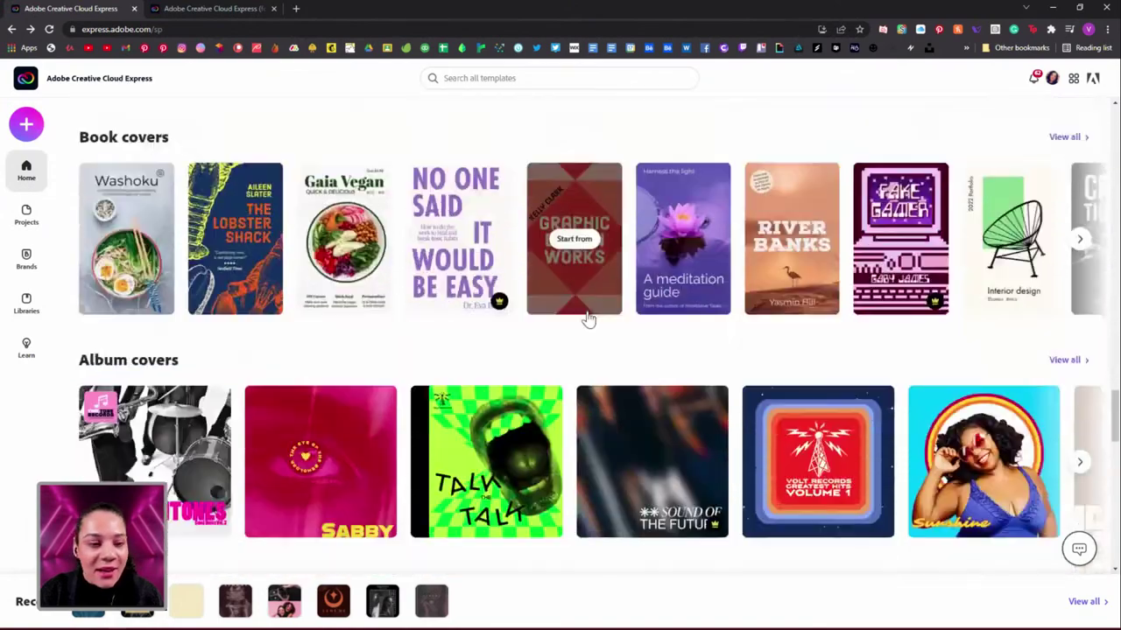
scroll(588, 319, down, 4)
scroll(588, 319, down, 6)
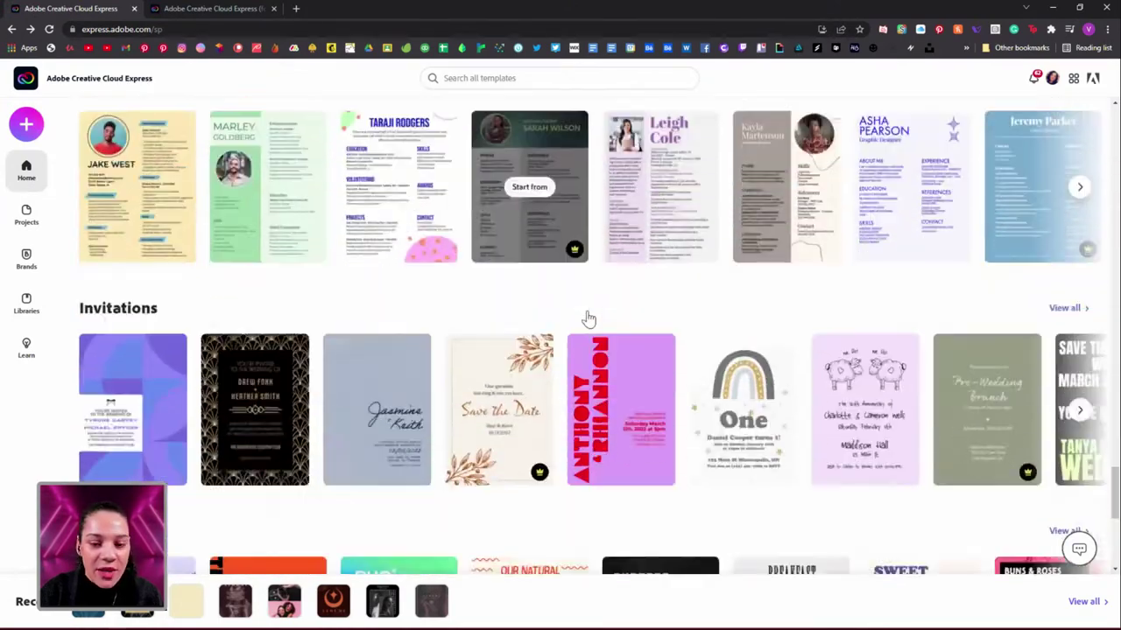
scroll(516, 310, down, 3)
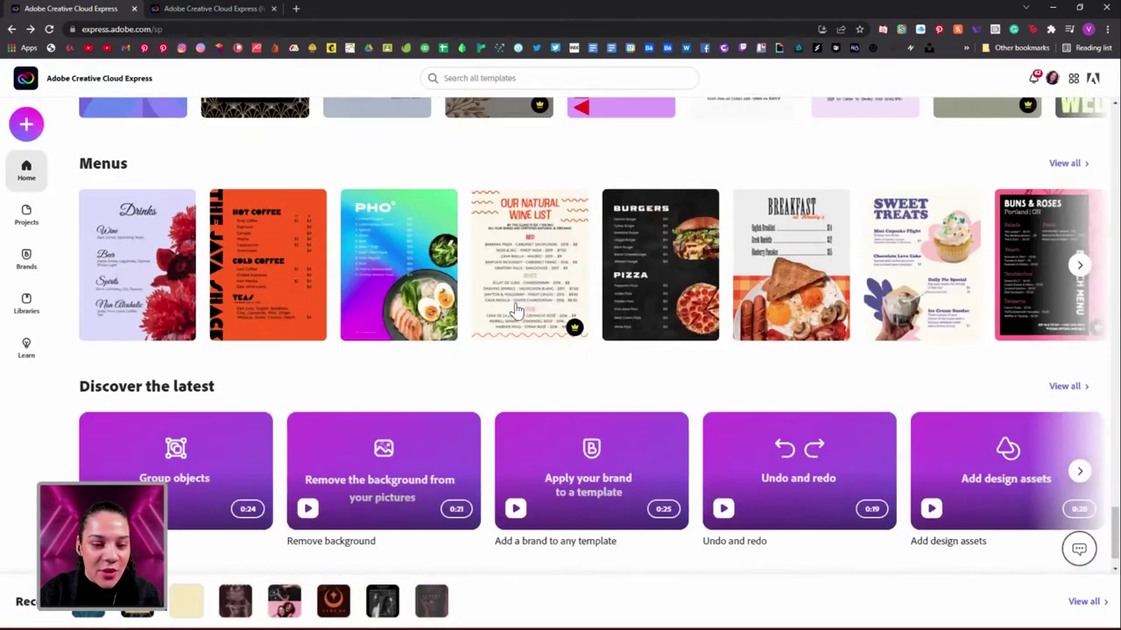
Step: Review the template categories in reverse order, from menus back to the Create a new project section
scroll(542, 315, up, 3)
scroll(604, 319, up, 12)
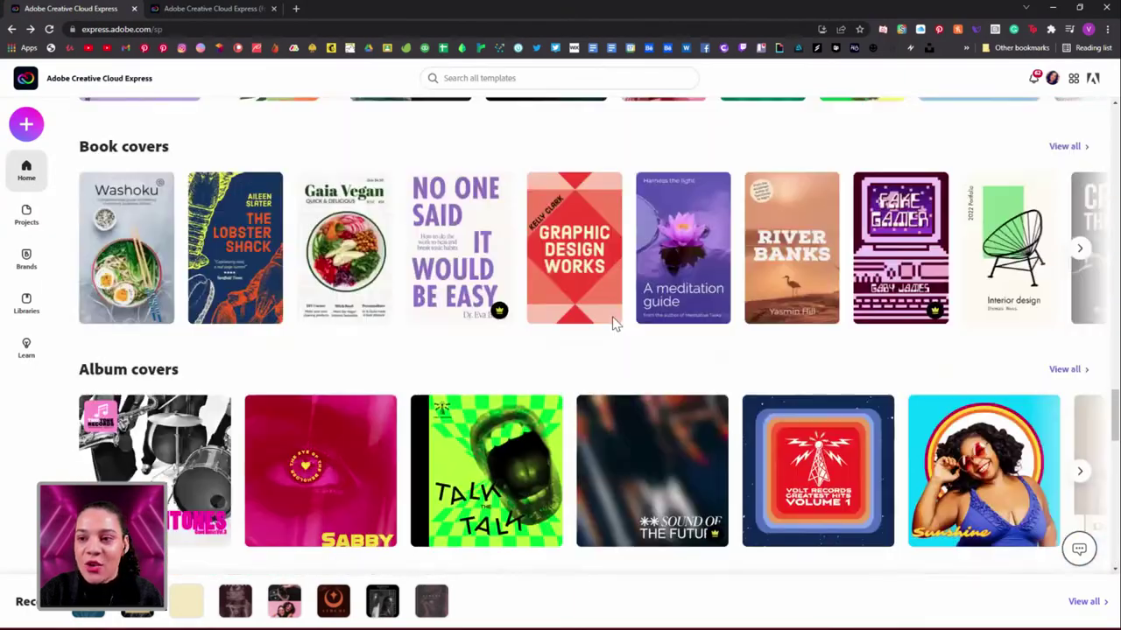
scroll(615, 324, up, 15)
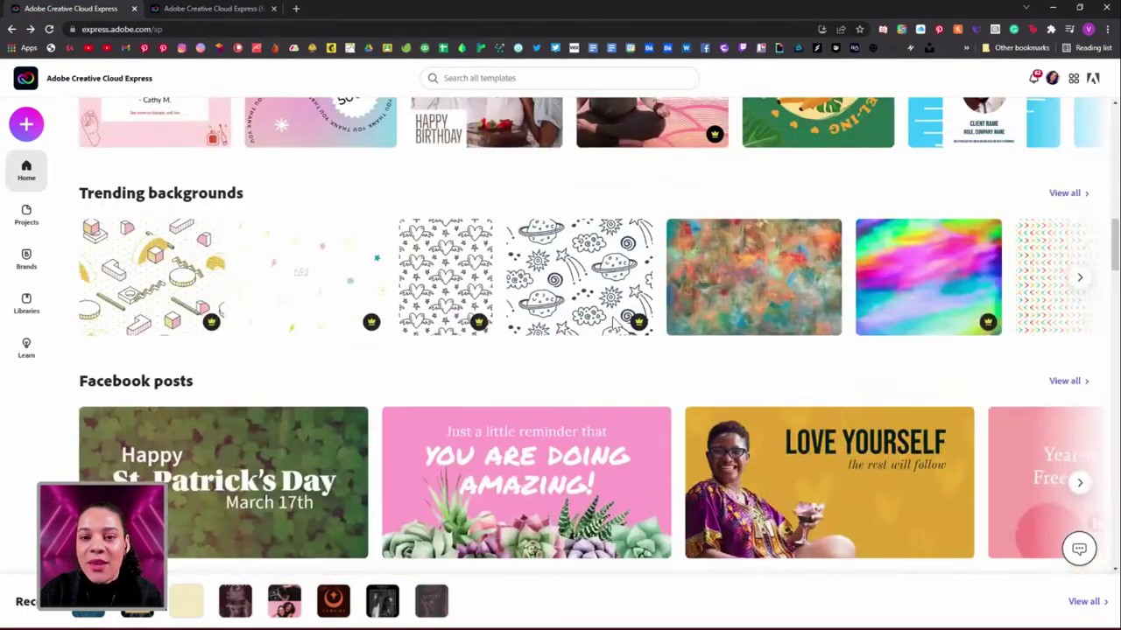
scroll(612, 320, up, 3)
scroll(525, 317, down, 5)
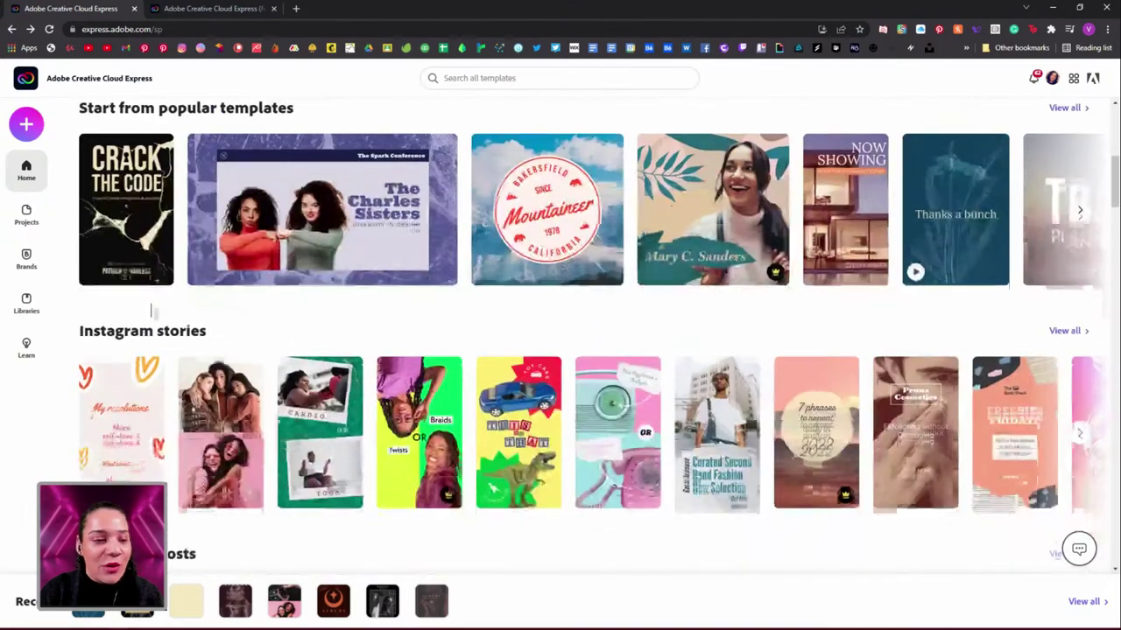
scroll(476, 394, down, 4)
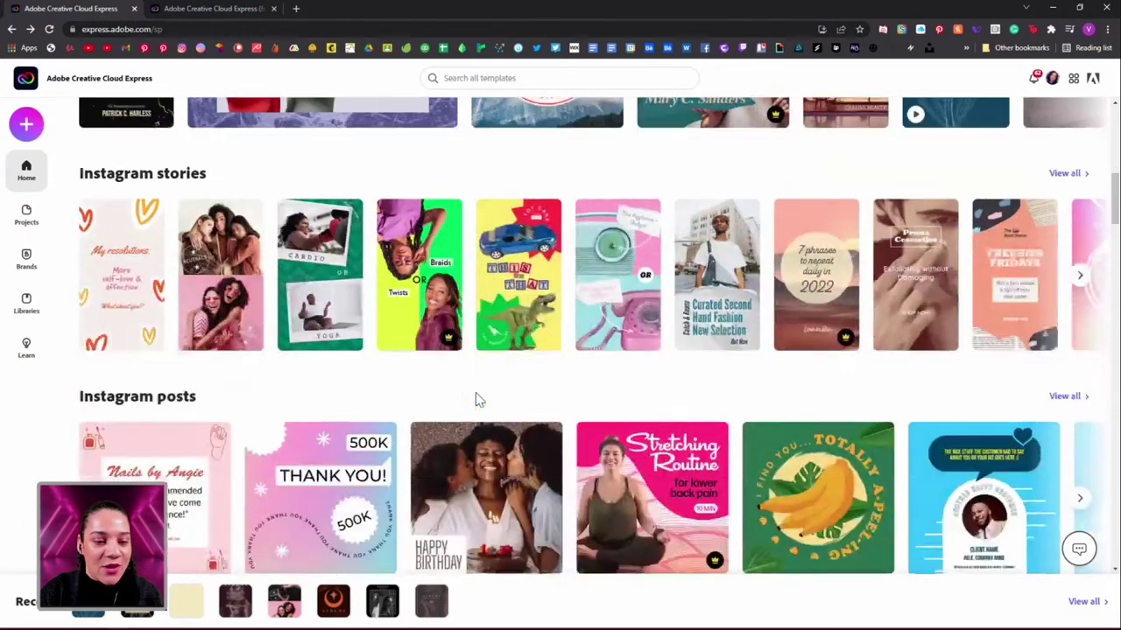
scroll(475, 394, up, 4)
scroll(476, 394, up, 5)
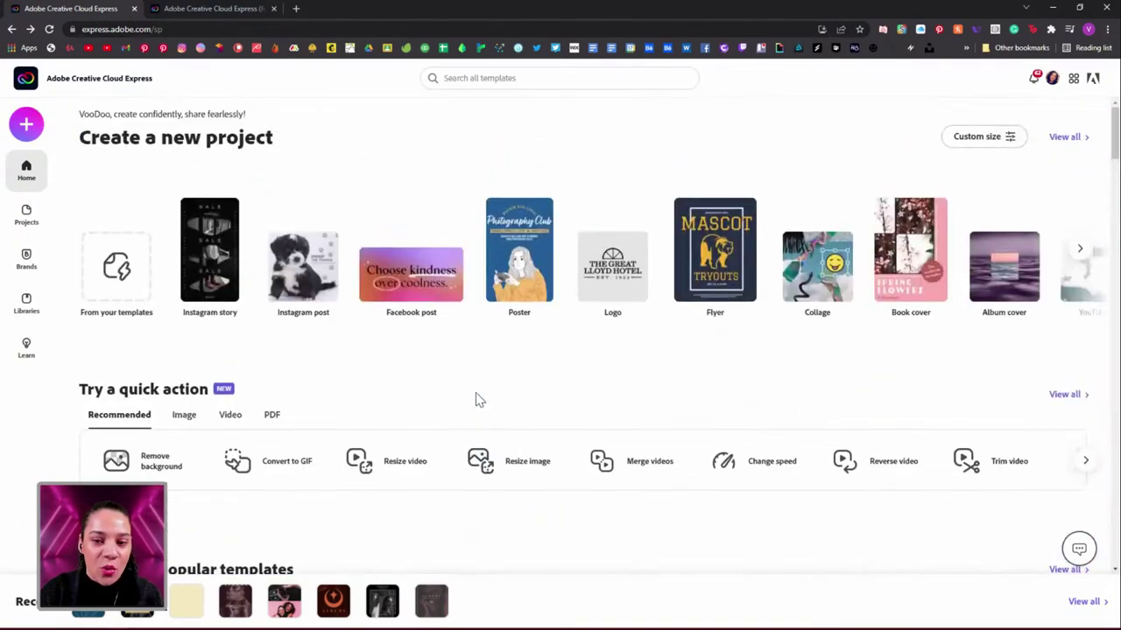
Step: Search all templates for "coupon" by reusing the previous search, and look through the matching designs
click(480, 79)
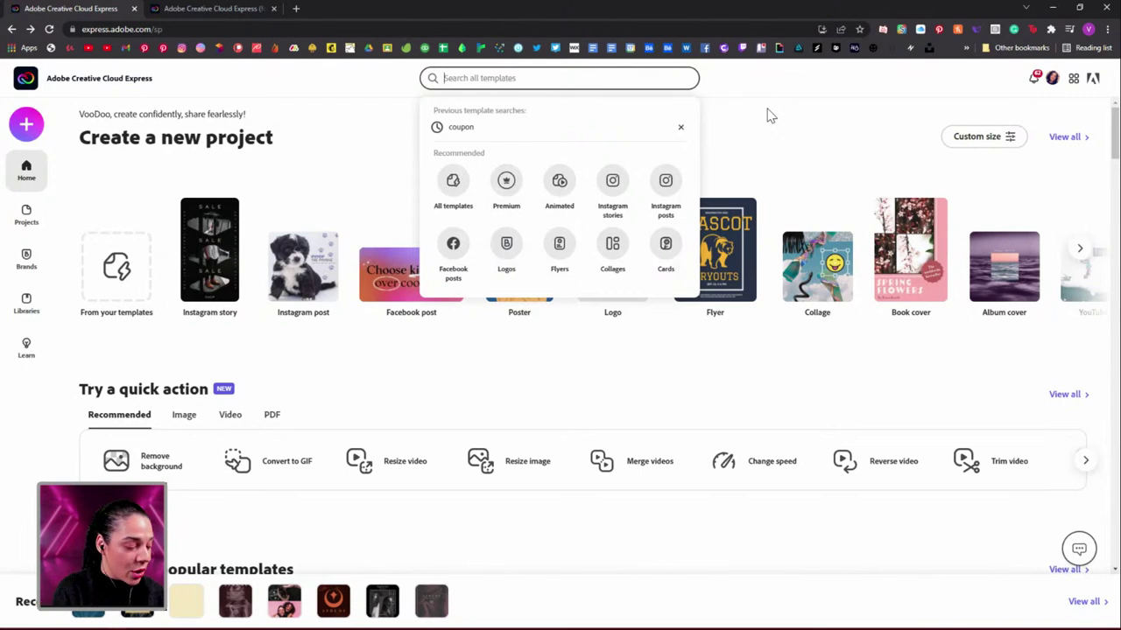
click(464, 128)
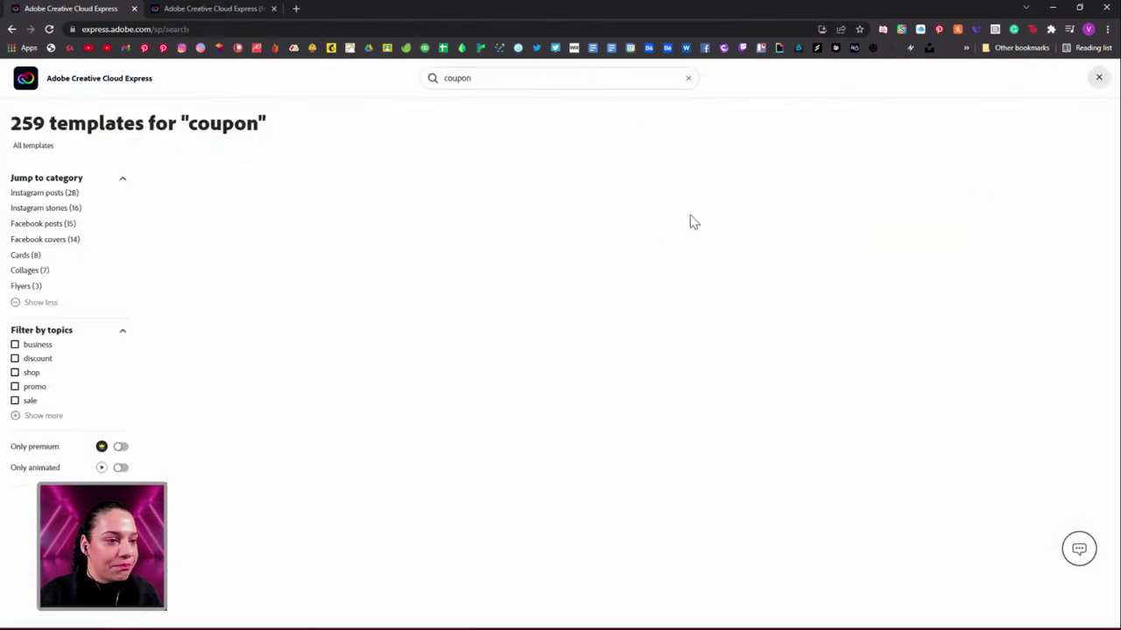
scroll(717, 293, down, 3)
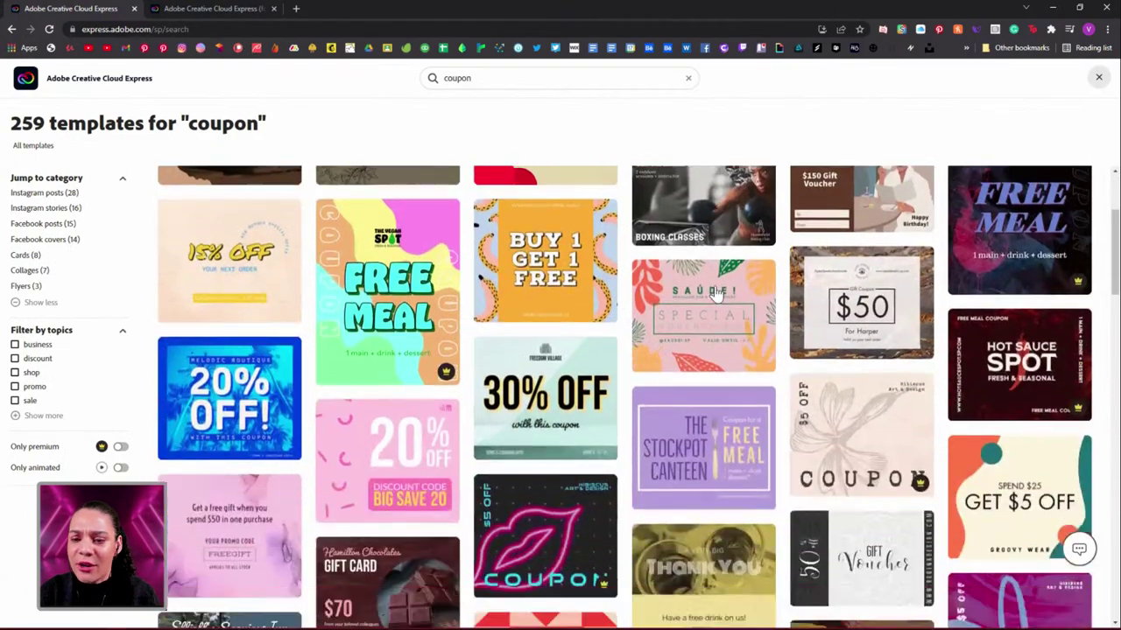
scroll(716, 293, down, 5)
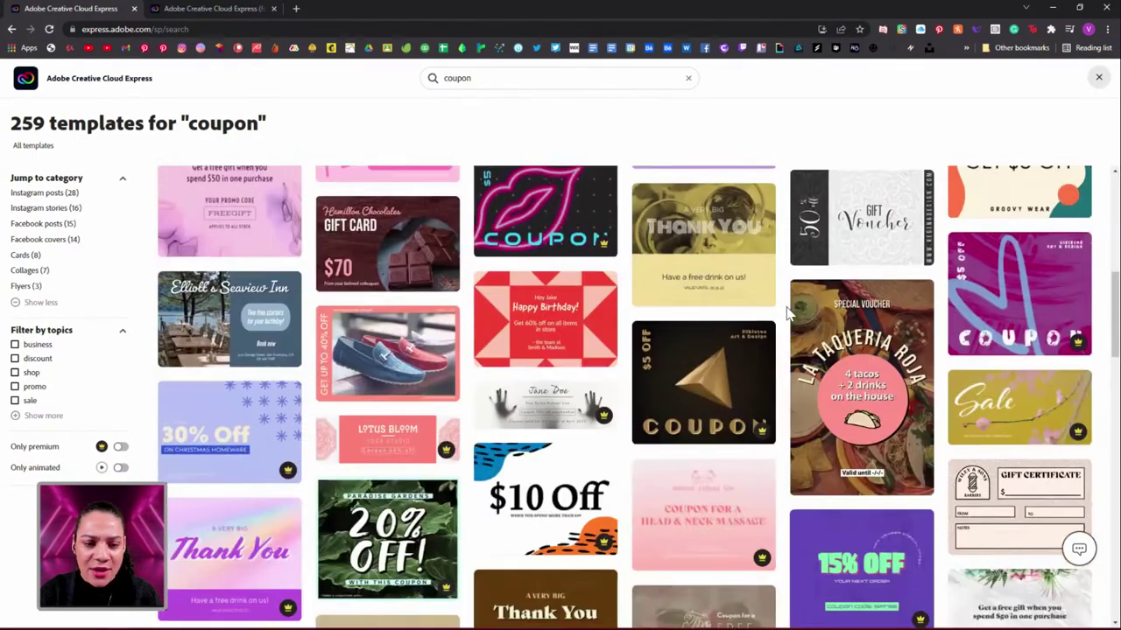
scroll(761, 311, down, 8)
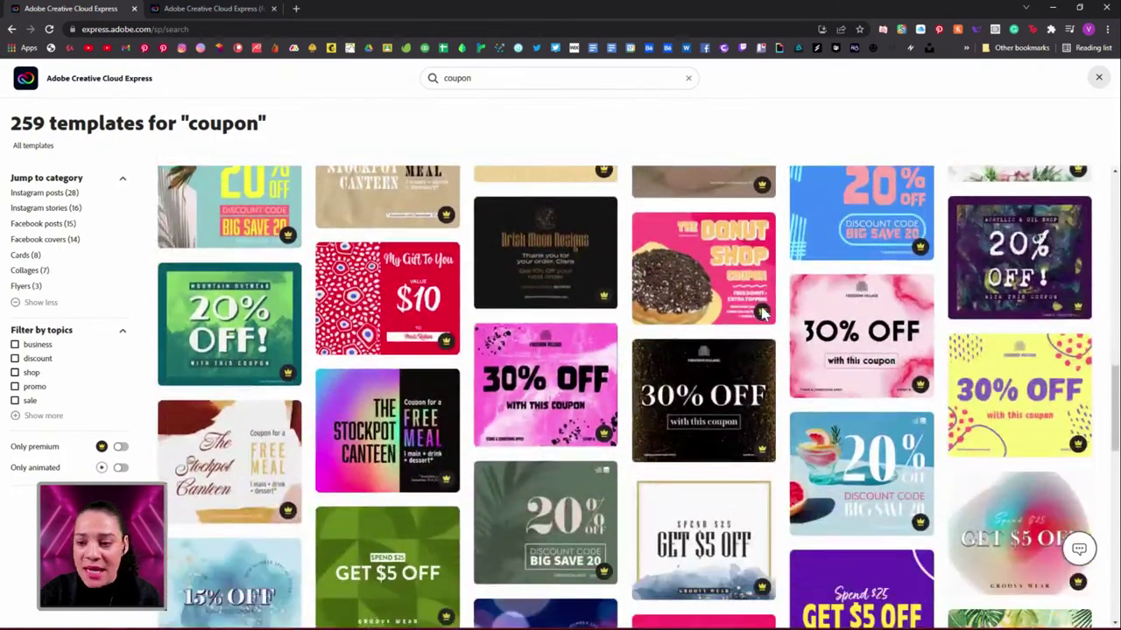
scroll(762, 313, down, 6)
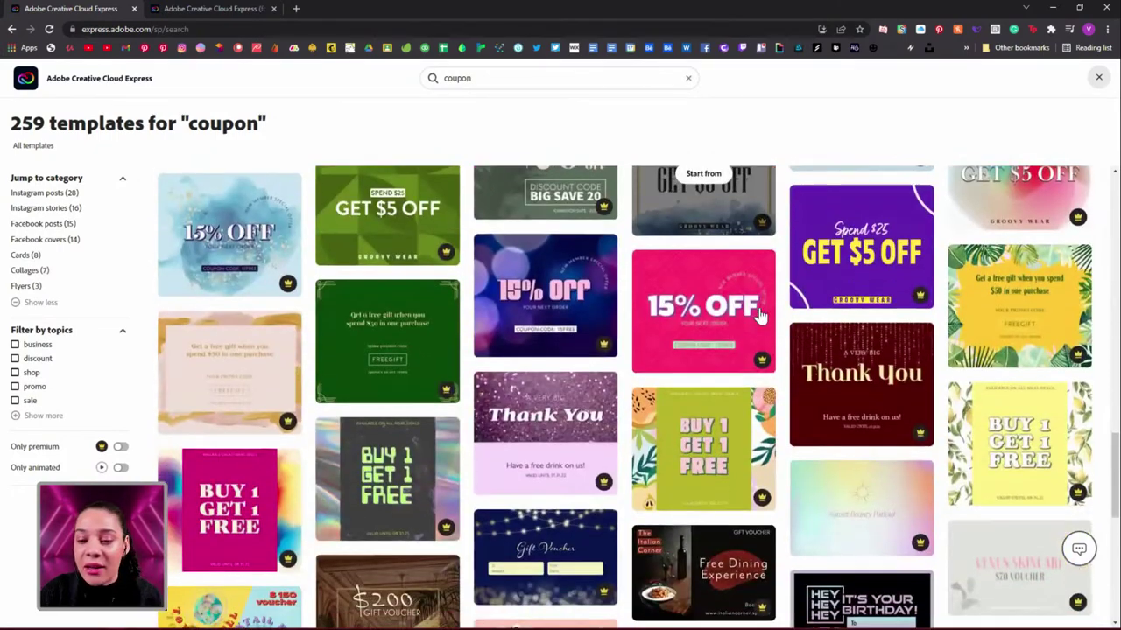
scroll(762, 314, down, 3)
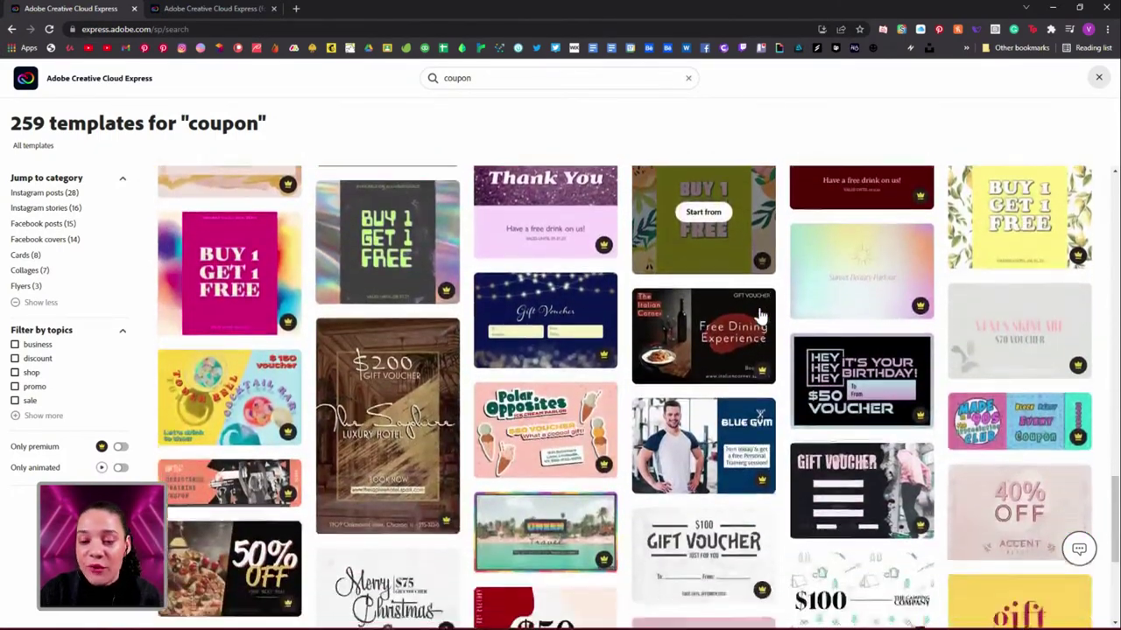
scroll(762, 315, down, 3)
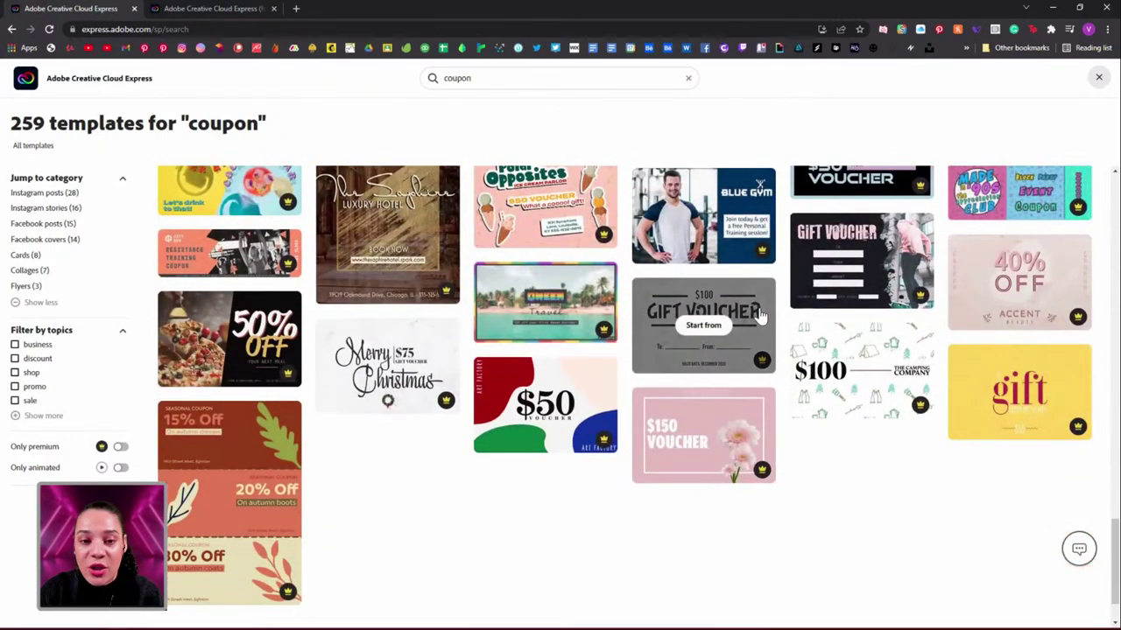
scroll(761, 315, down, 2)
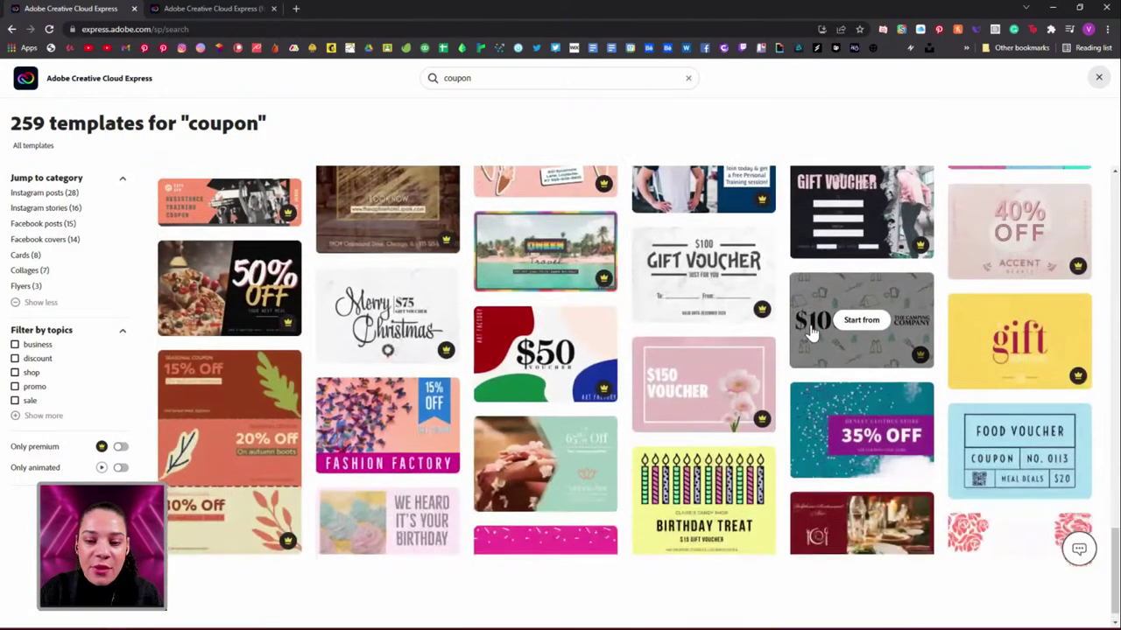
scroll(812, 333, down, 10)
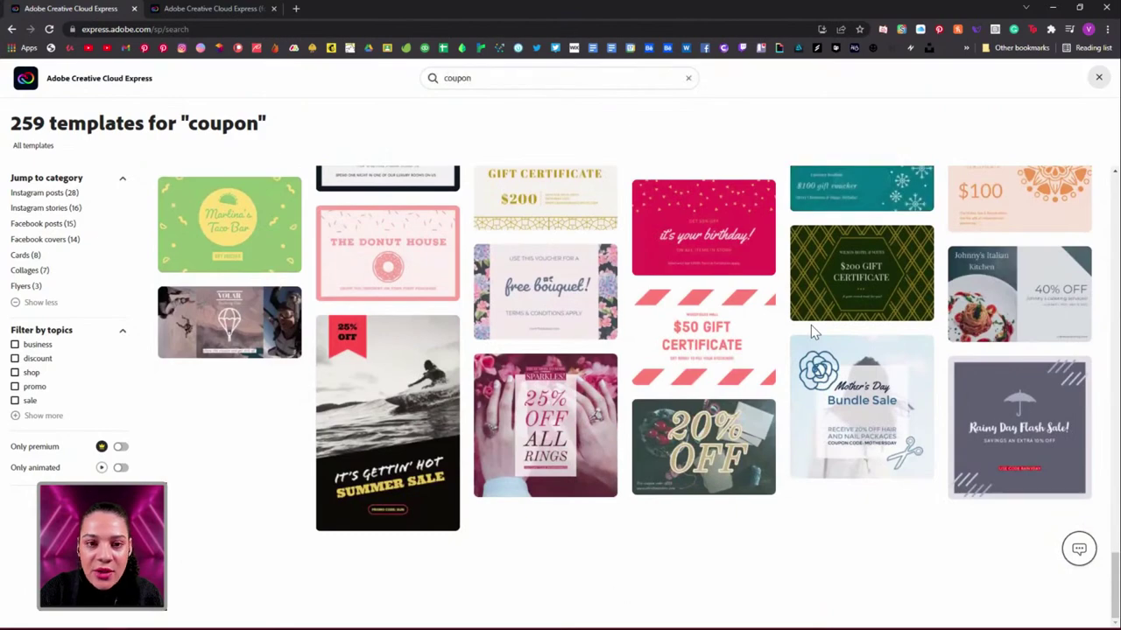
scroll(810, 325, up, 3)
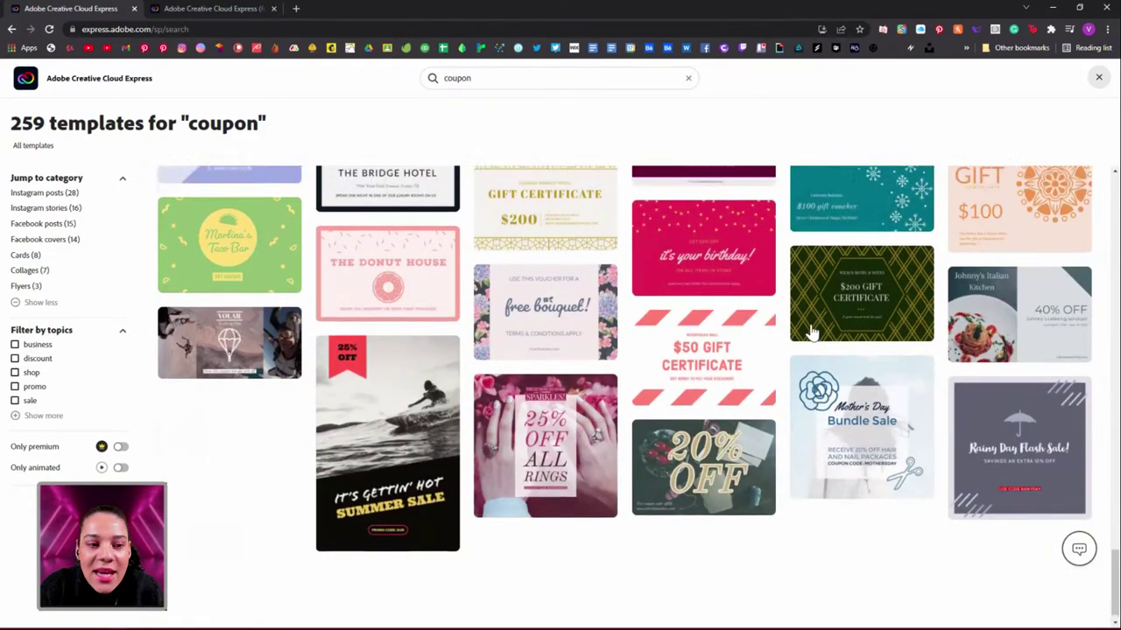
Step: Look through the coupon templates again and create a project from the pink 40% OFF Accent Beauty template
scroll(812, 330, up, 5)
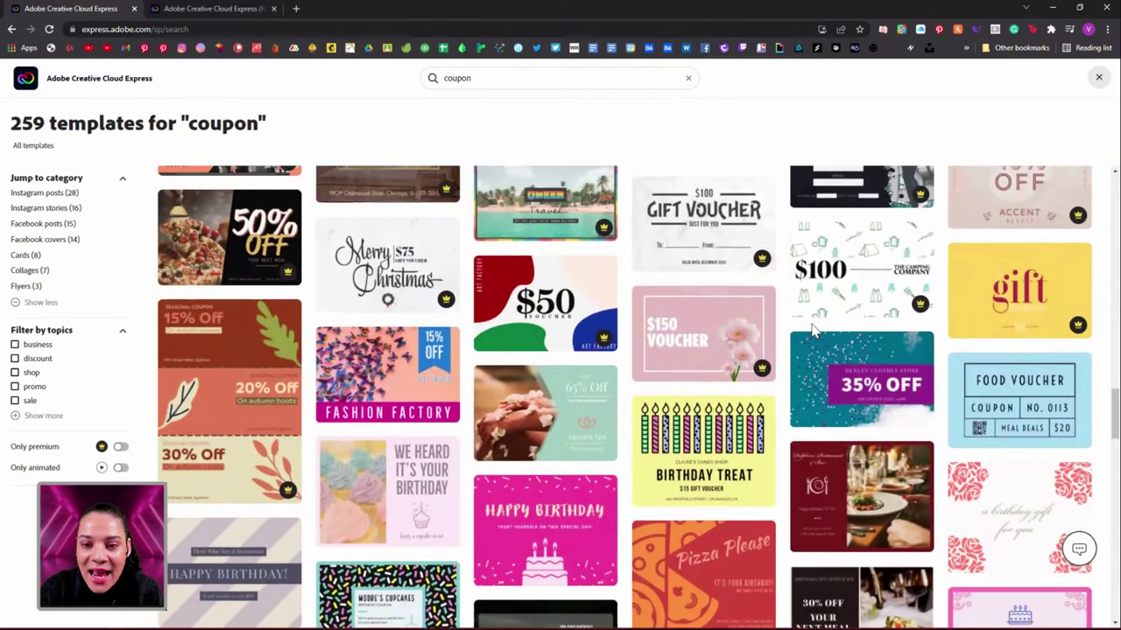
scroll(812, 330, up, 5)
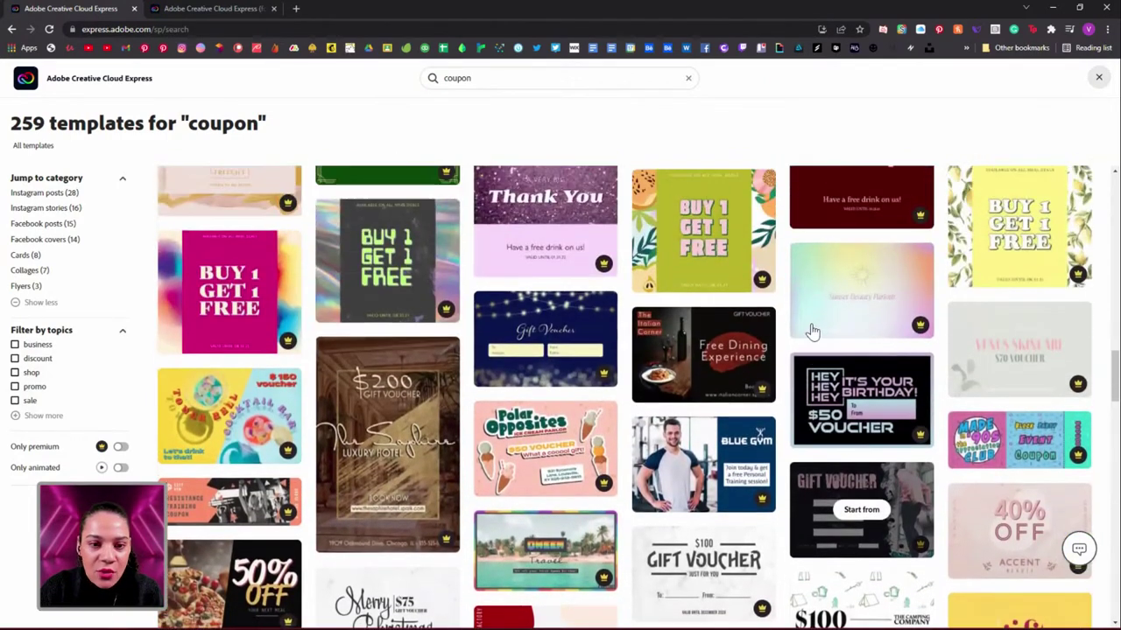
scroll(812, 330, up, 5)
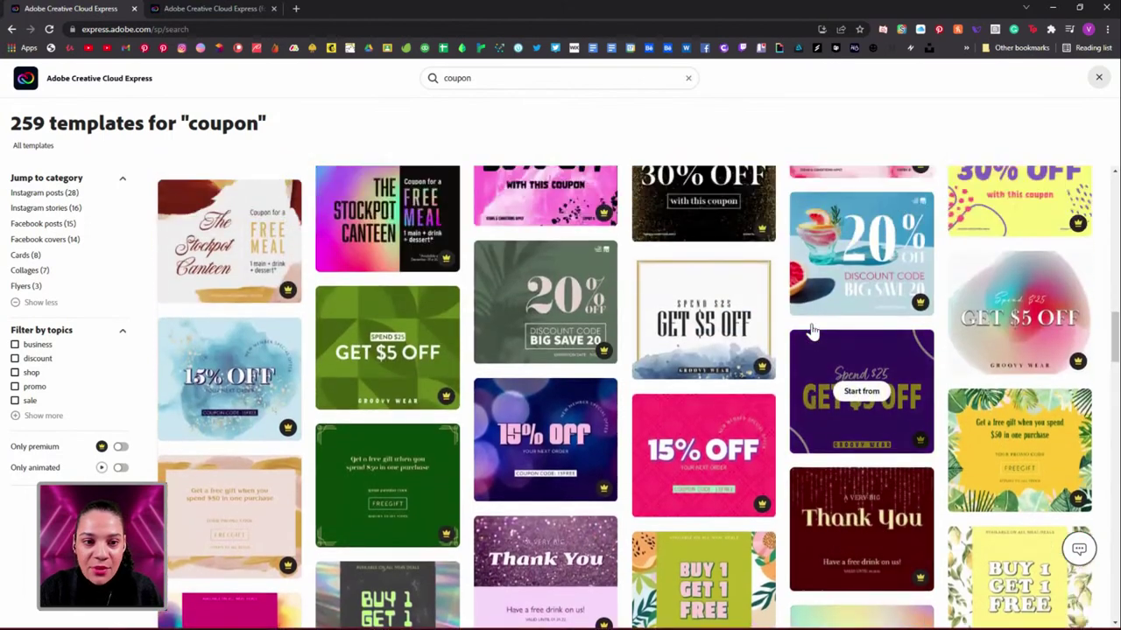
scroll(812, 330, up, 5)
scroll(812, 330, up, 3)
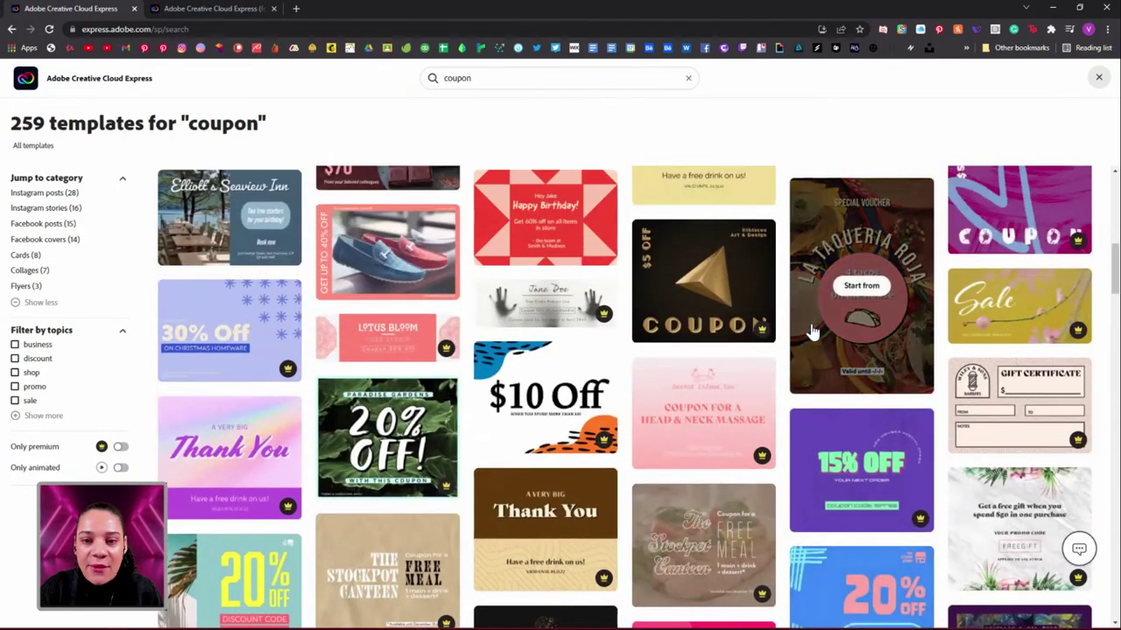
scroll(812, 331, up, 5)
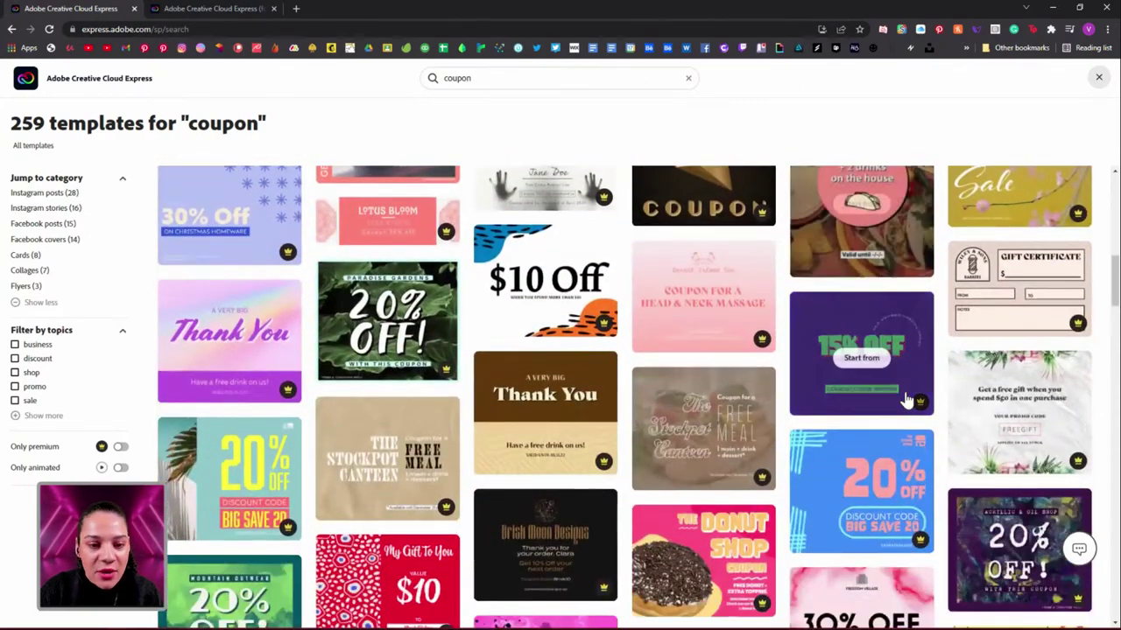
scroll(907, 400, down, 2)
scroll(907, 401, down, 3)
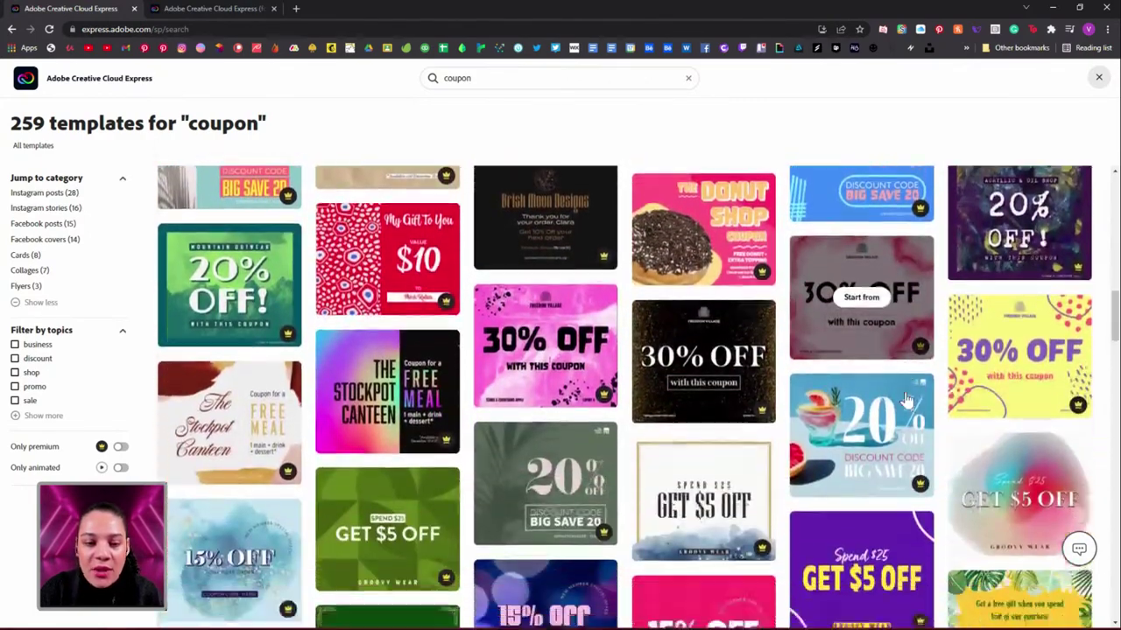
scroll(907, 400, down, 3)
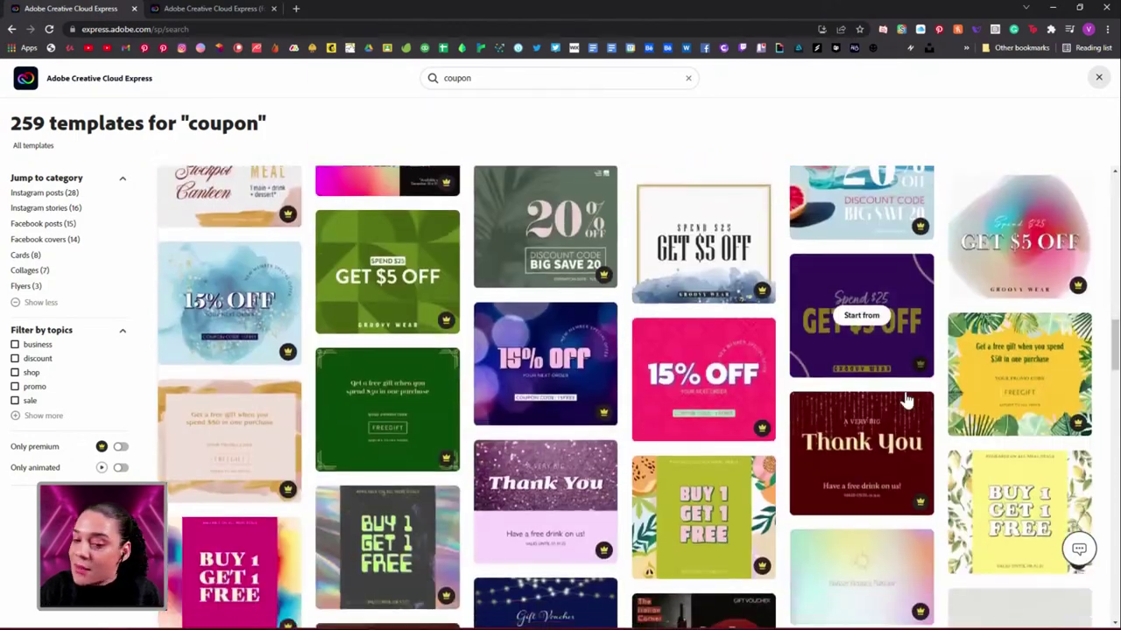
scroll(907, 400, down, 4)
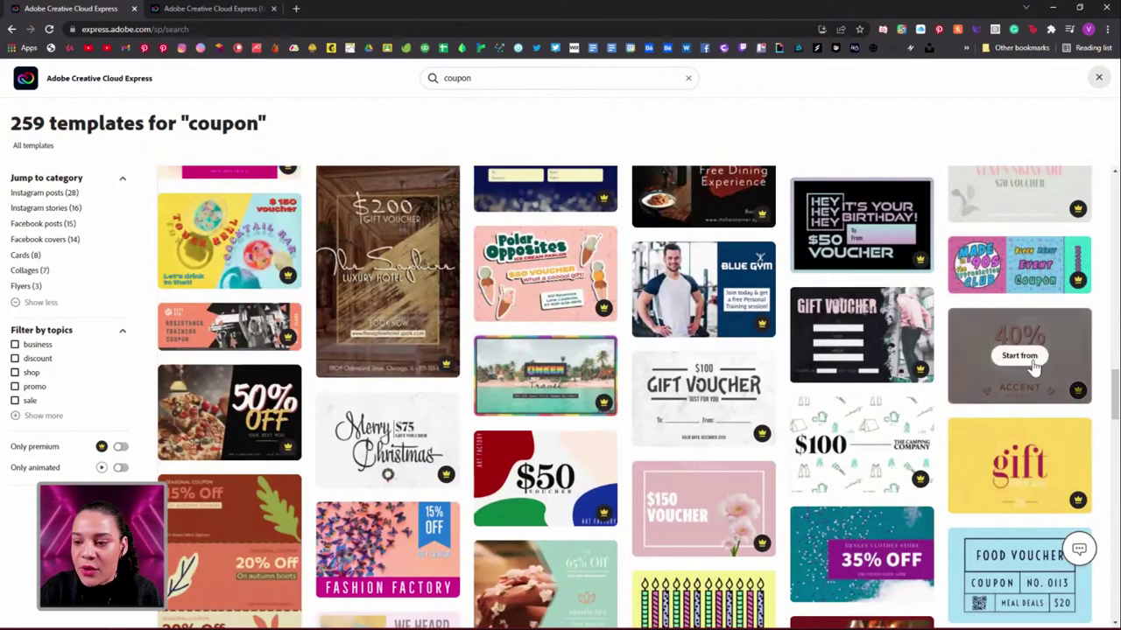
click(1030, 358)
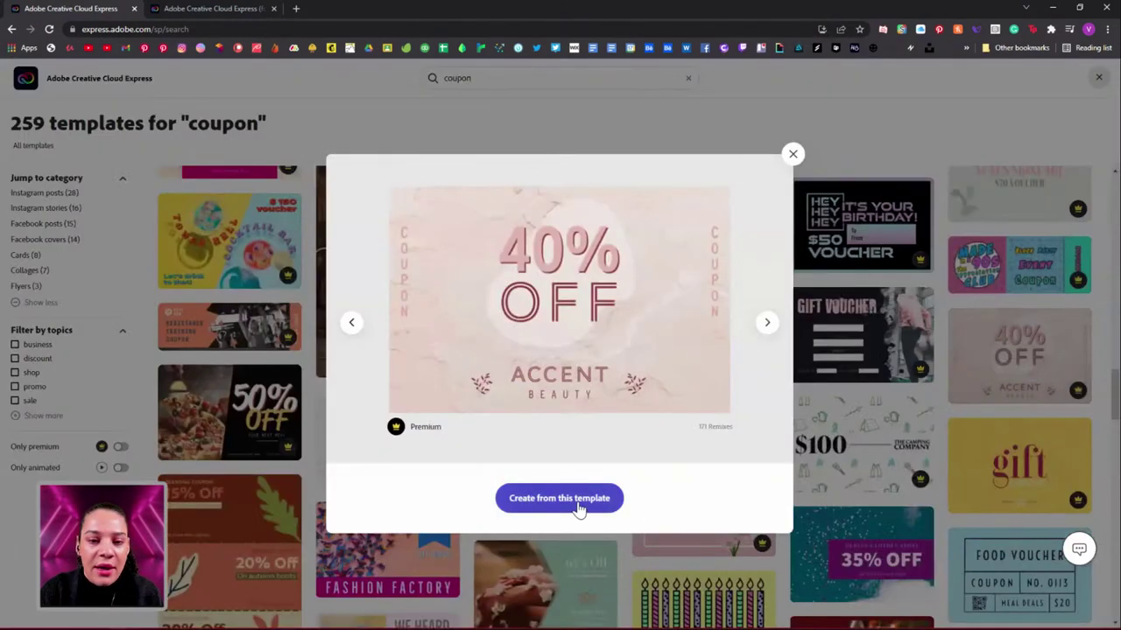
click(578, 509)
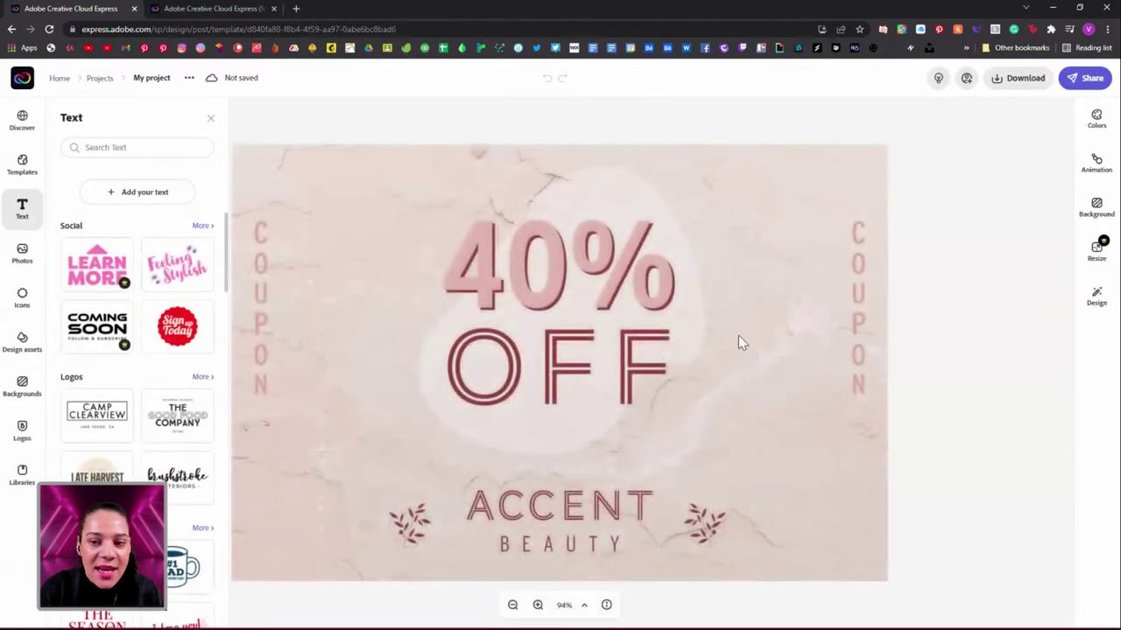
Step: Nudge the 40% OFF group slightly down, and select the COUPON group and the textured background image in turn
click(566, 280)
drag(565, 280, 557, 286)
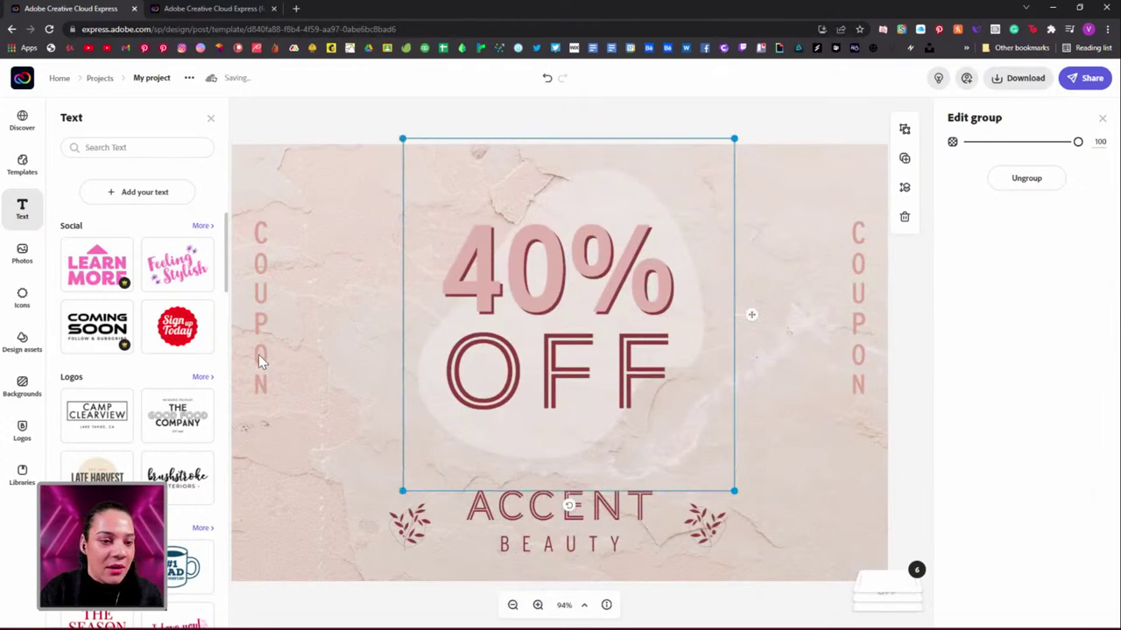
click(860, 299)
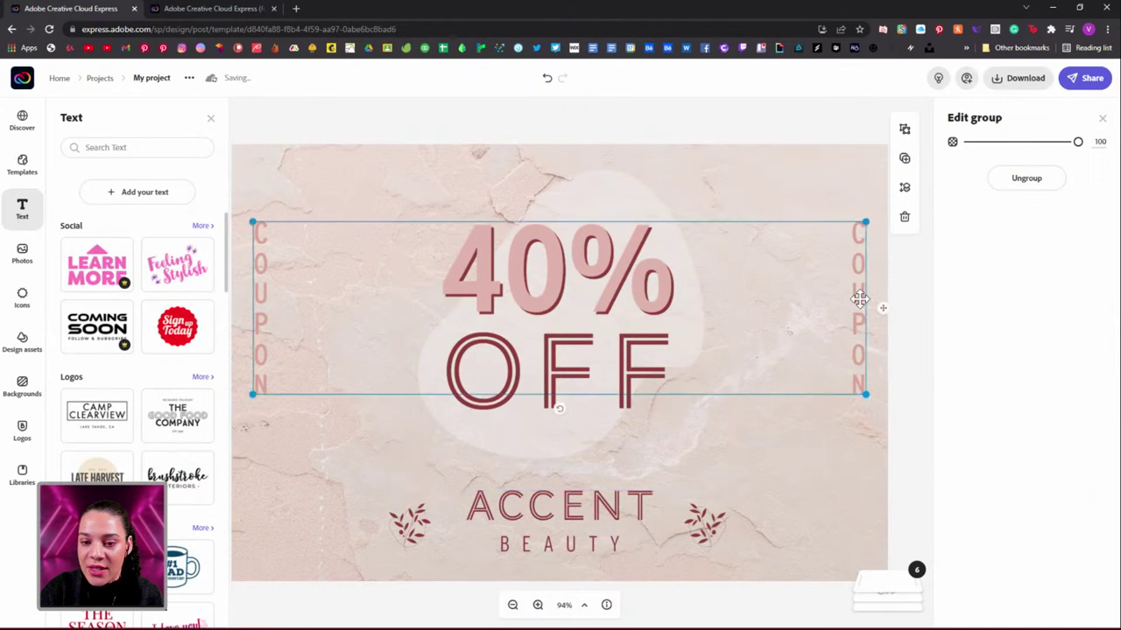
click(733, 199)
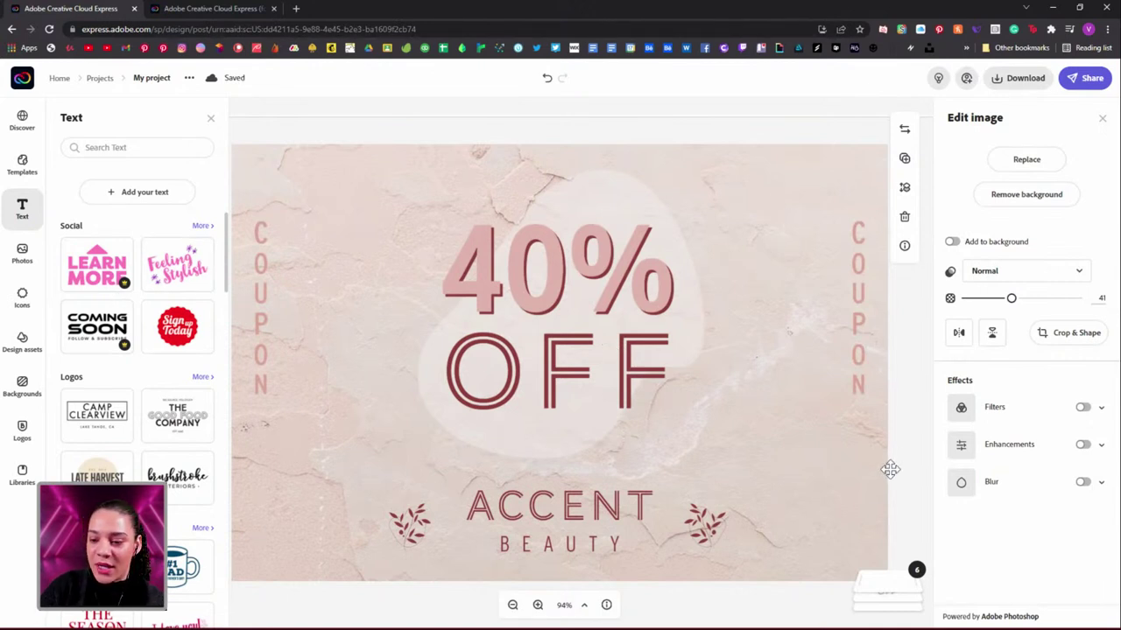
Step: Expand the layer stack and inspect the ACCENT BEAUTY, leaf, 40% OFF and COUPON groups by selecting each one
click(878, 583)
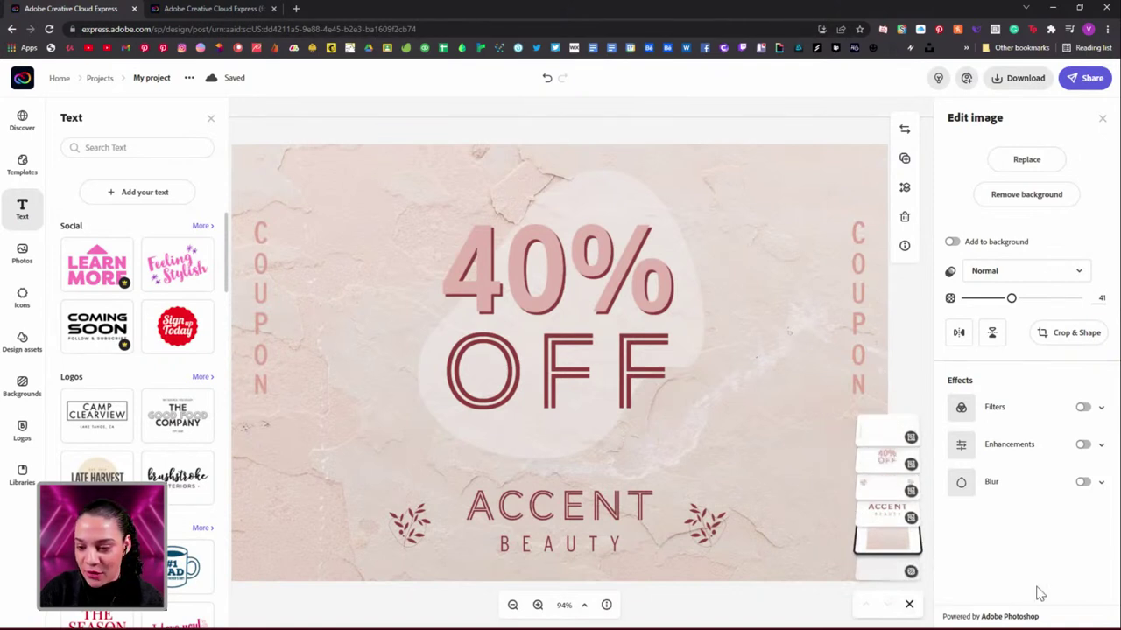
click(908, 604)
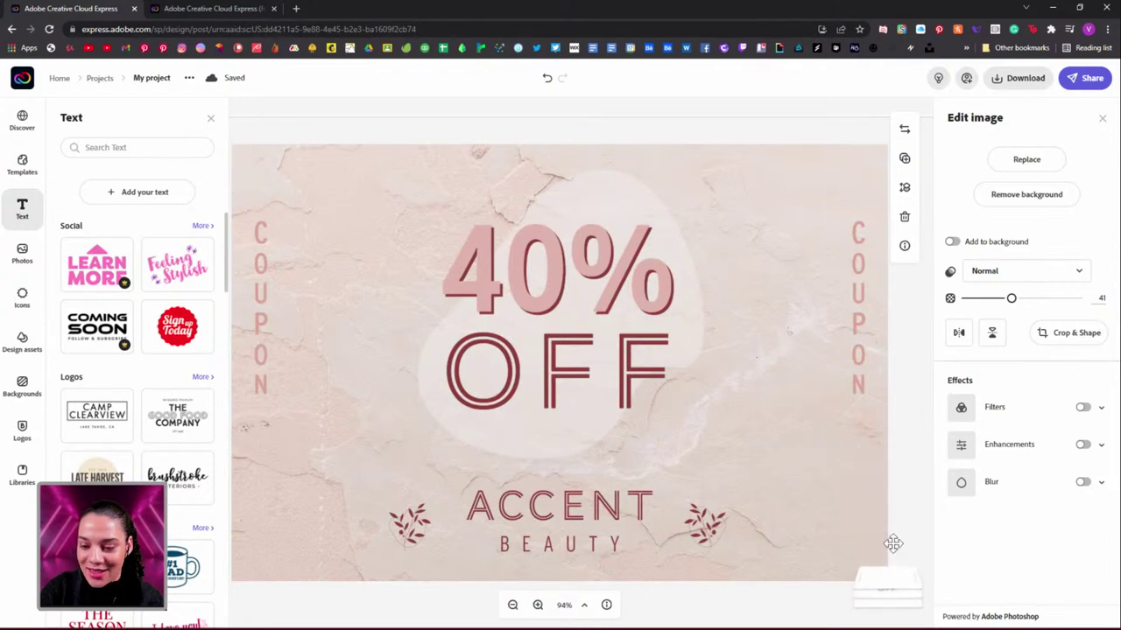
click(893, 590)
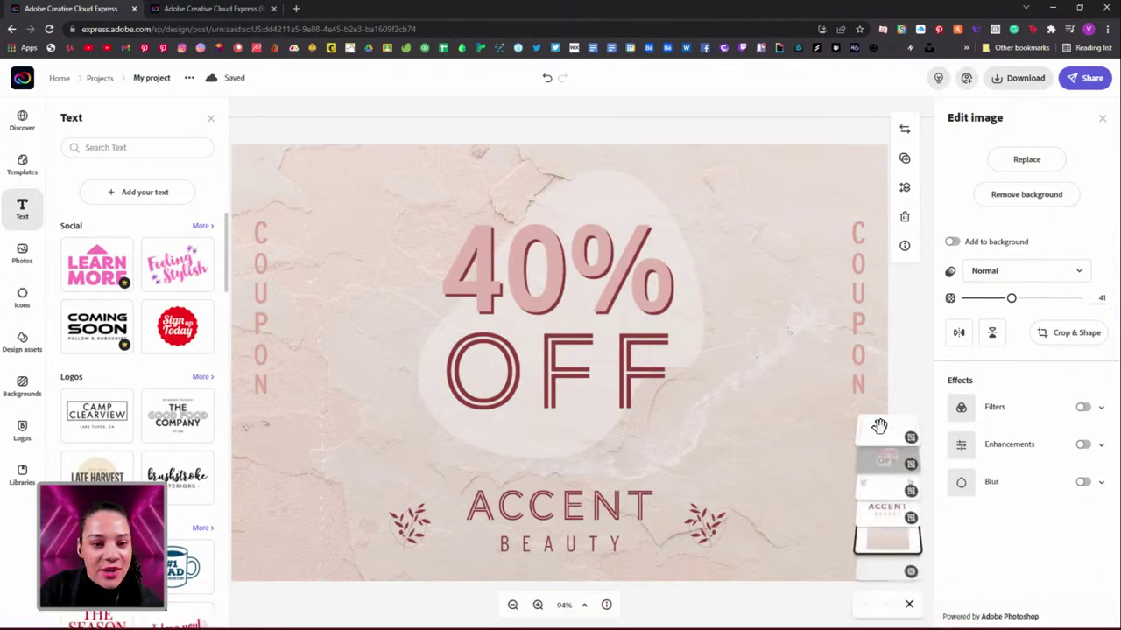
click(893, 514)
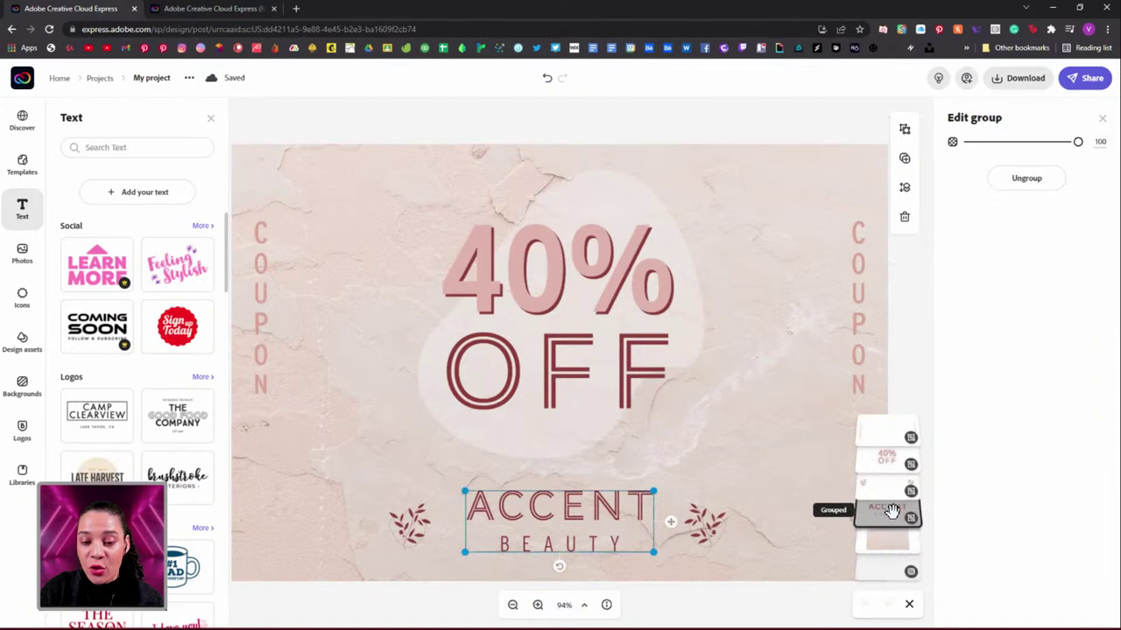
drag(573, 518, 569, 553)
click(878, 484)
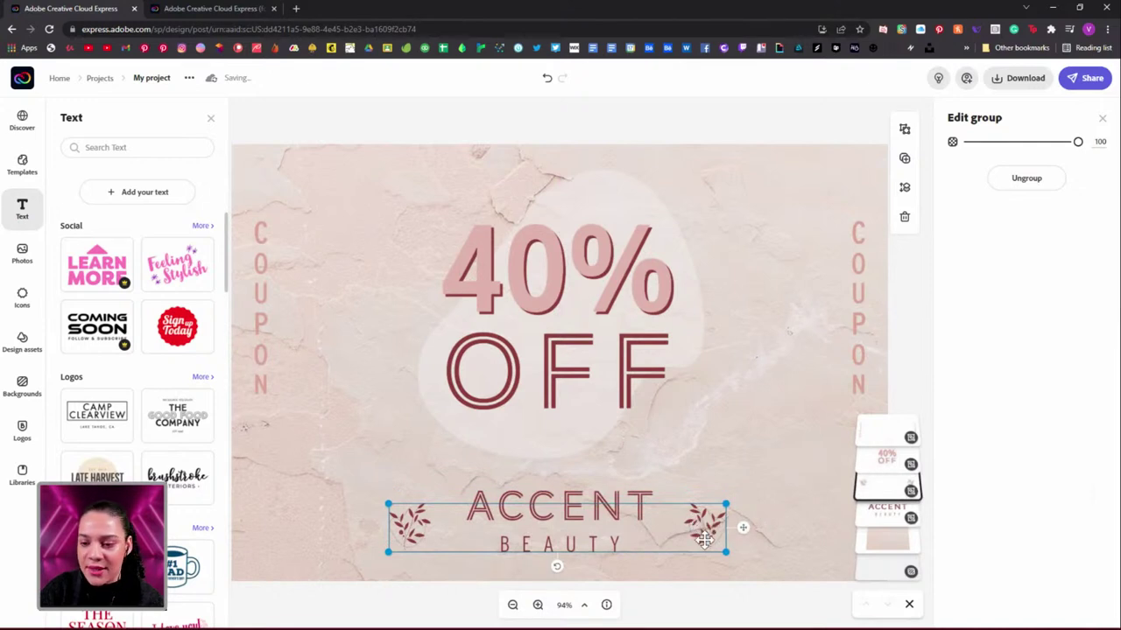
click(879, 464)
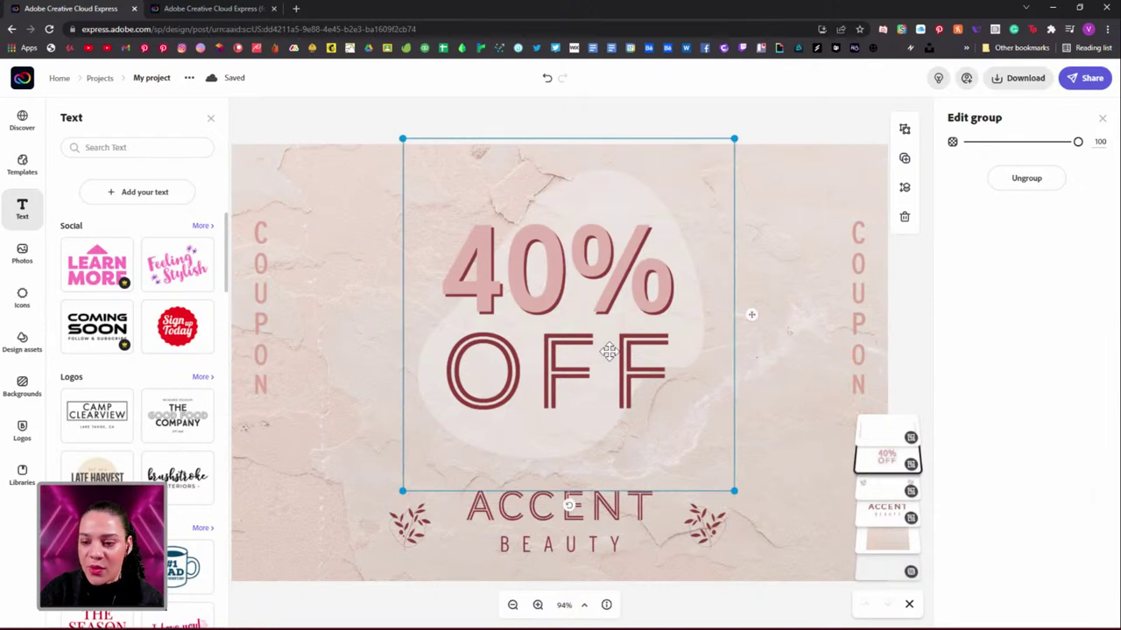
click(876, 430)
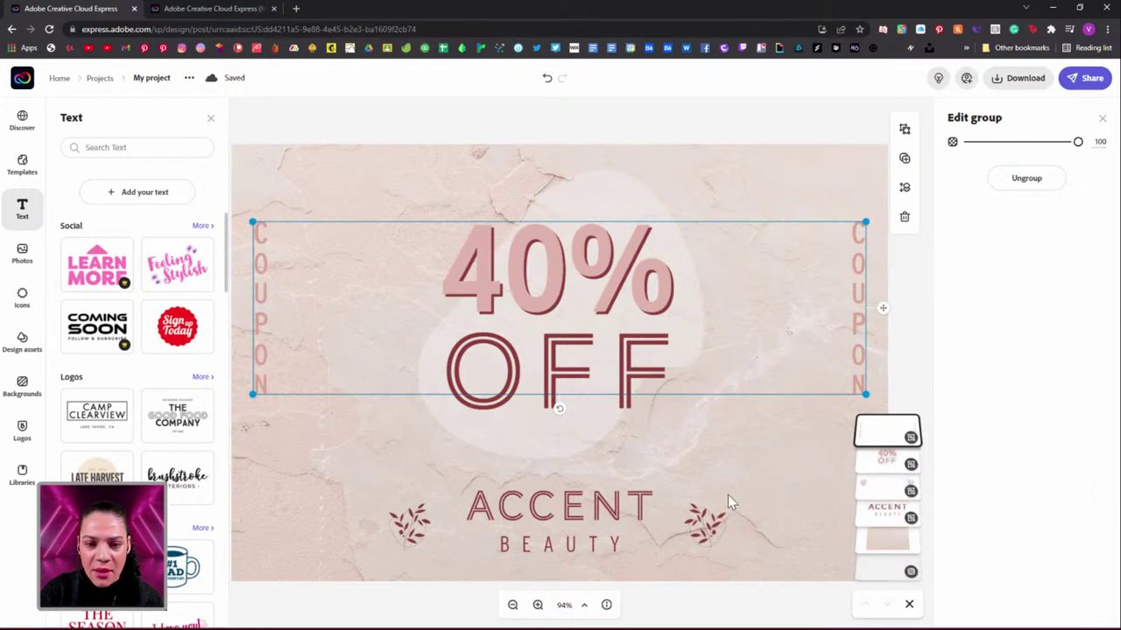
Step: Delete the group holding the two vertical COUPON texts at the sides of the design
click(861, 279)
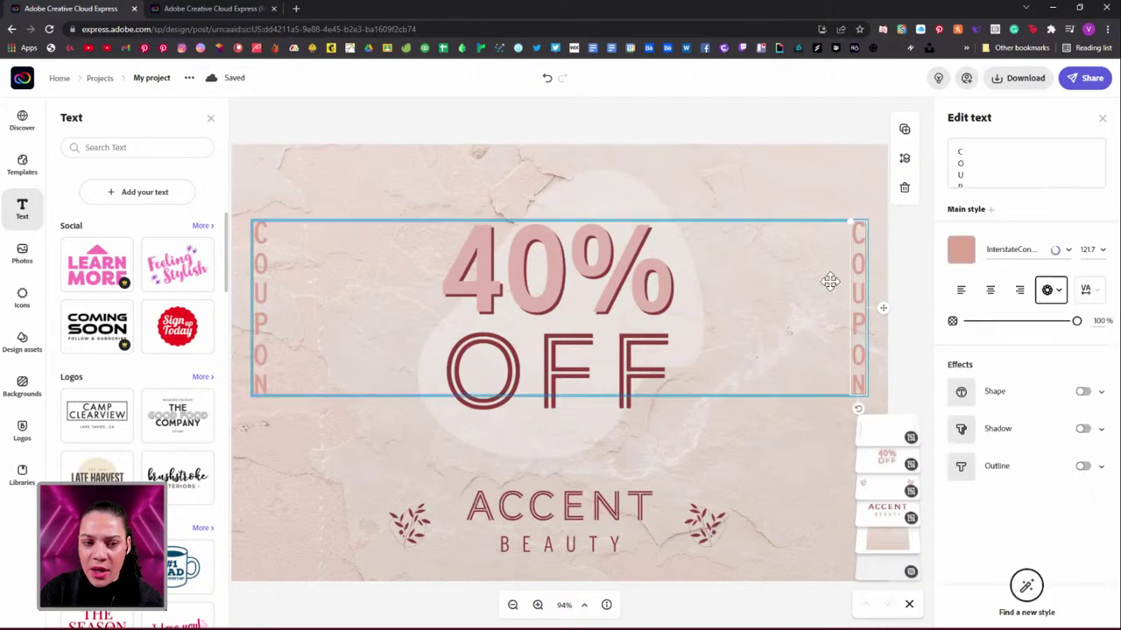
click(707, 526)
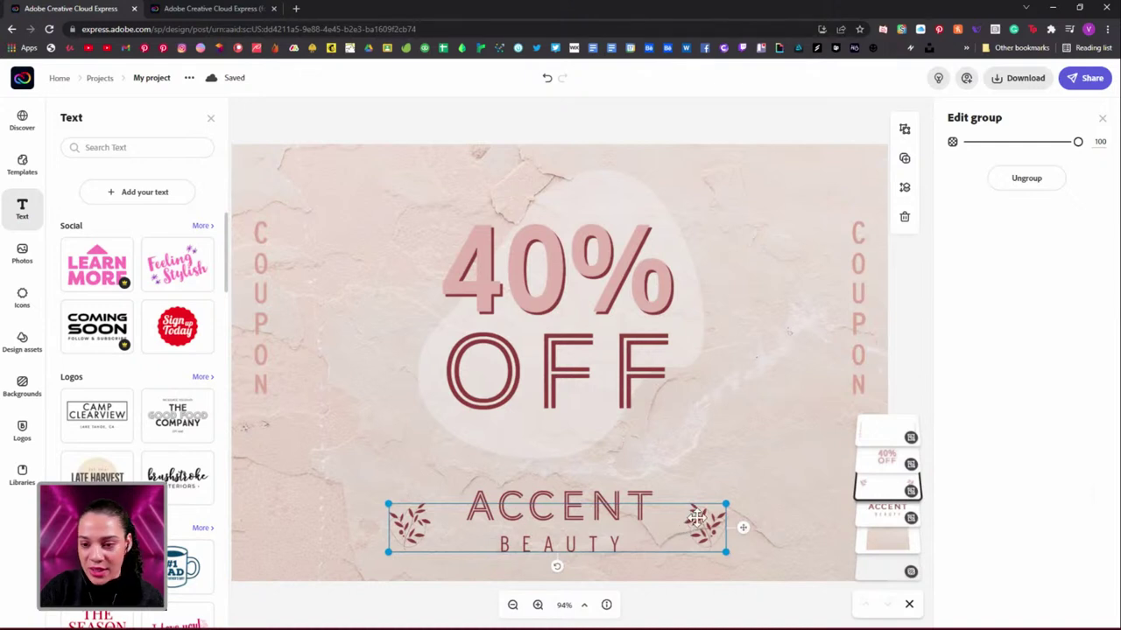
click(891, 436)
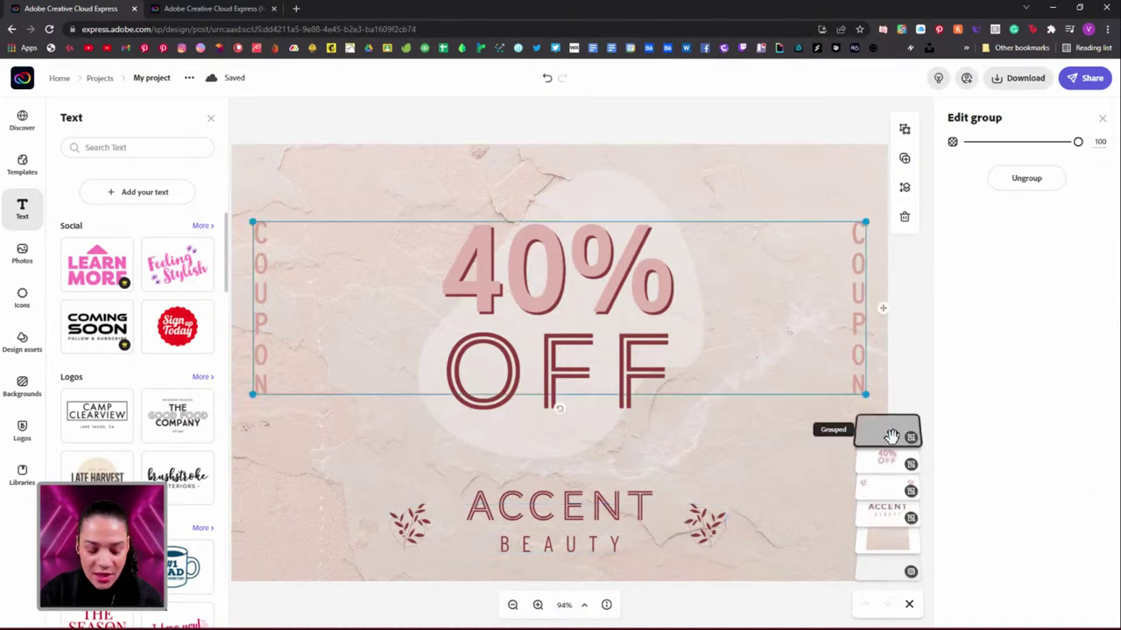
key(Delete)
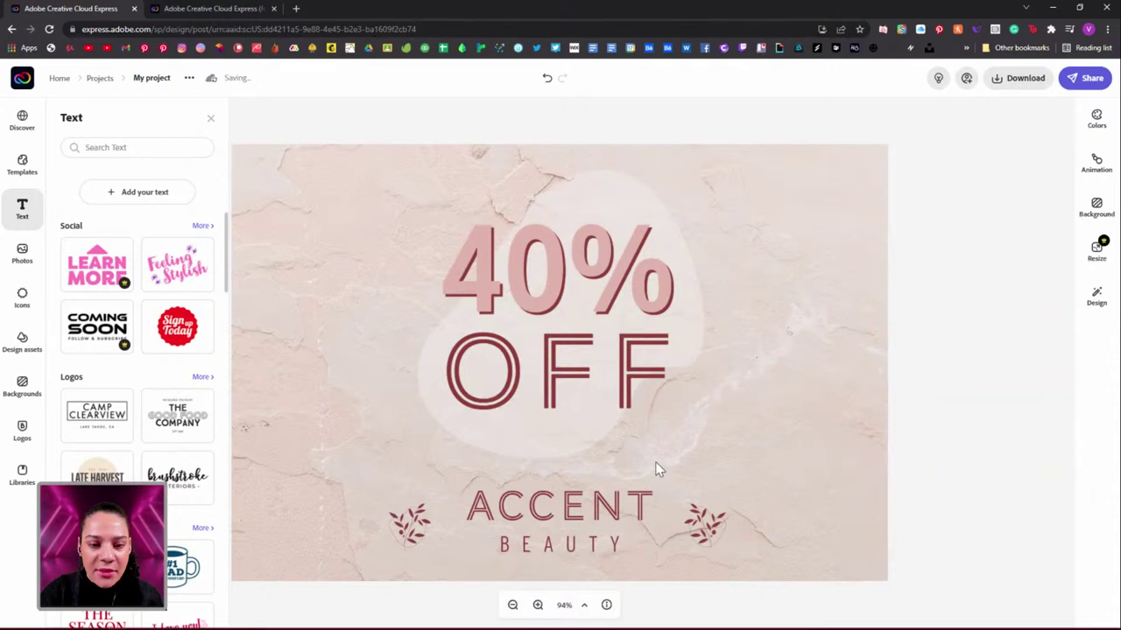
Step: Move the ACCENT BEAUTY text group slightly lower between the two leaf sprigs
click(714, 536)
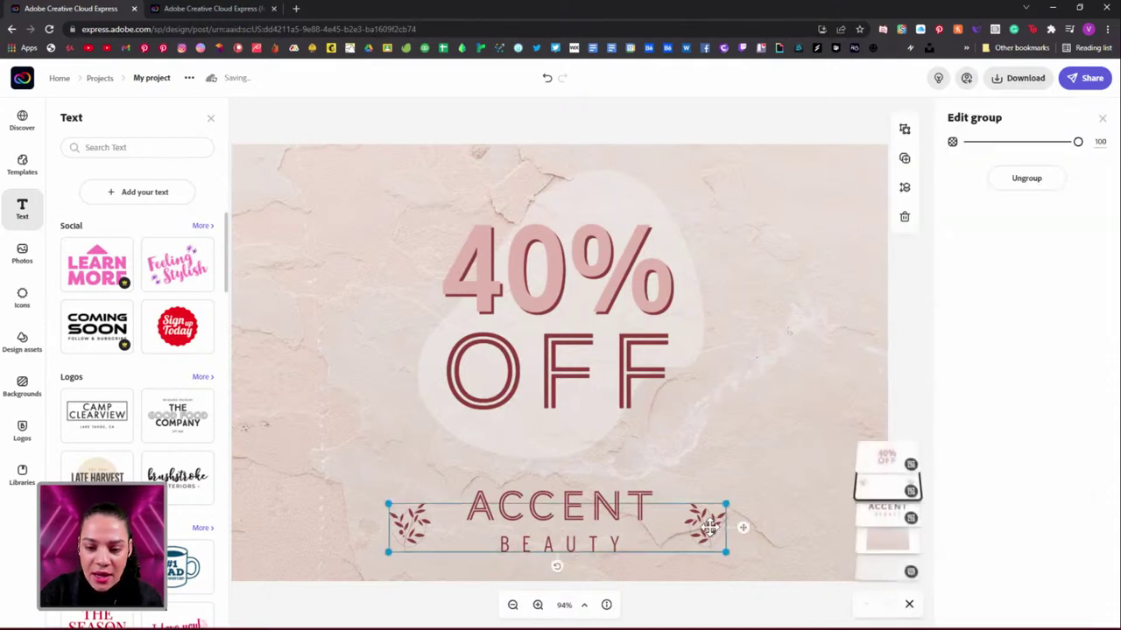
click(575, 519)
drag(576, 520, 569, 534)
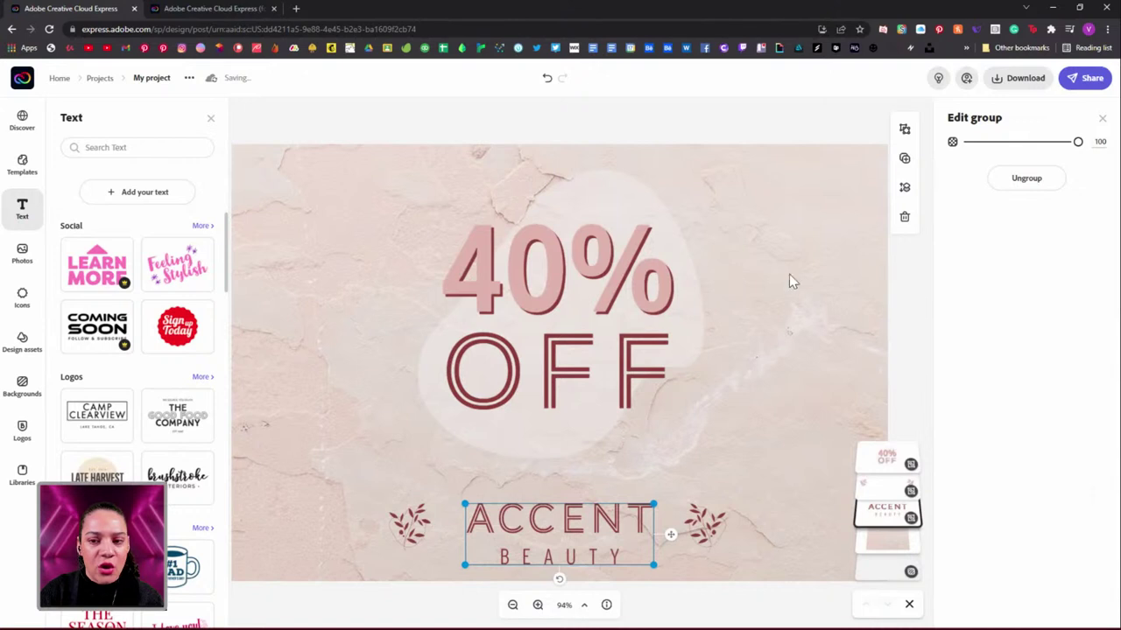
Step: Start replacing the textured background image and look through the available background collections
click(819, 310)
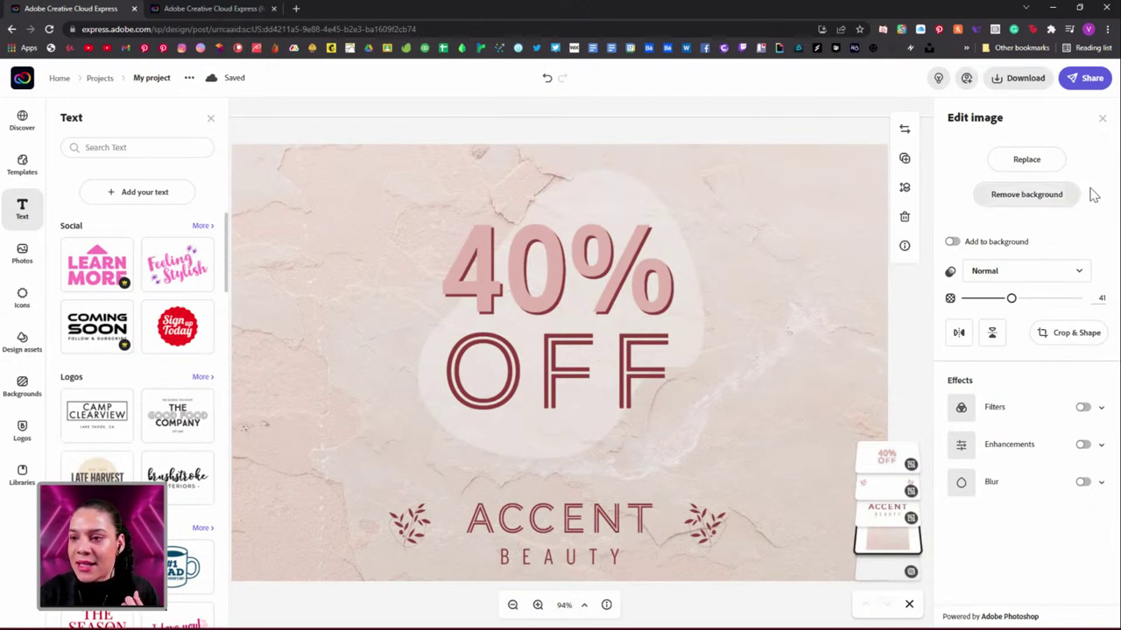
click(1034, 165)
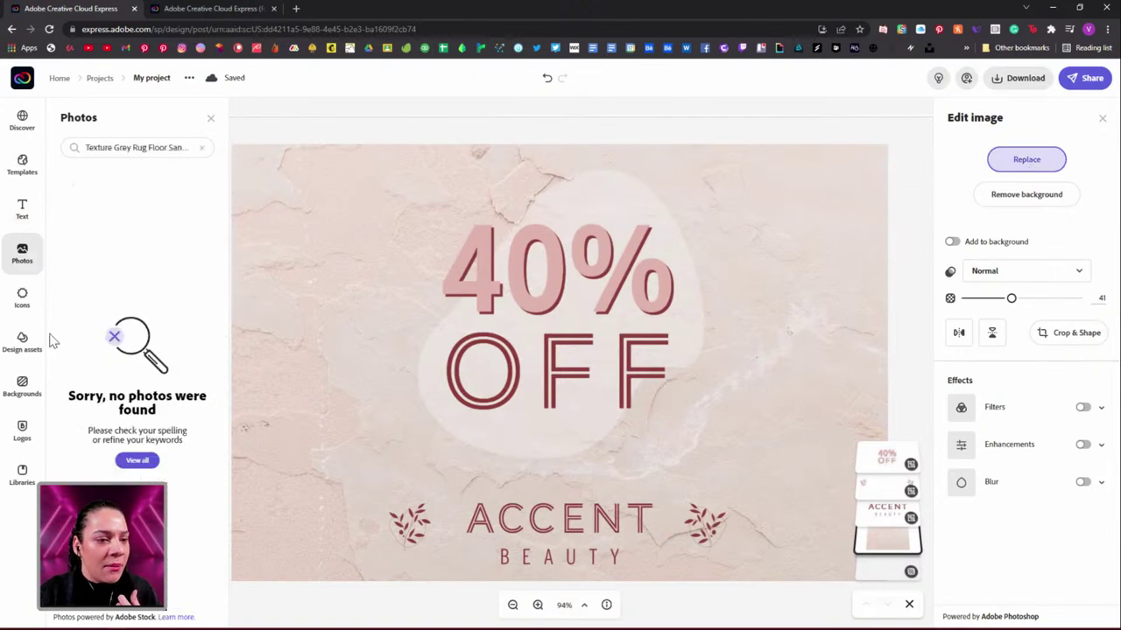
click(27, 392)
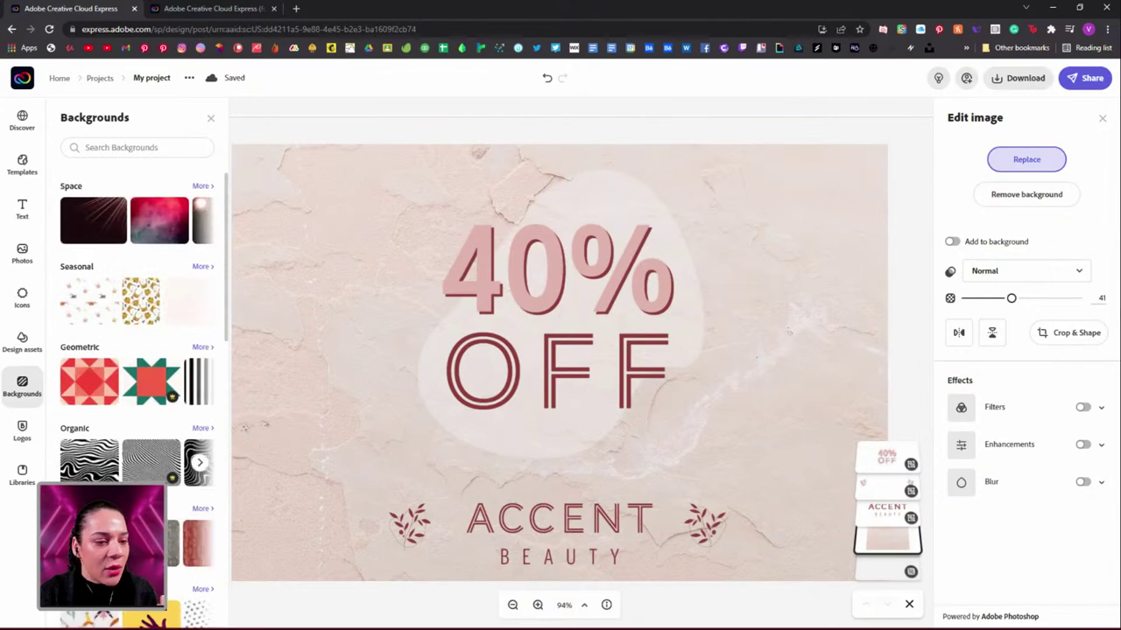
scroll(149, 477, down, 4)
scroll(149, 464, up, 4)
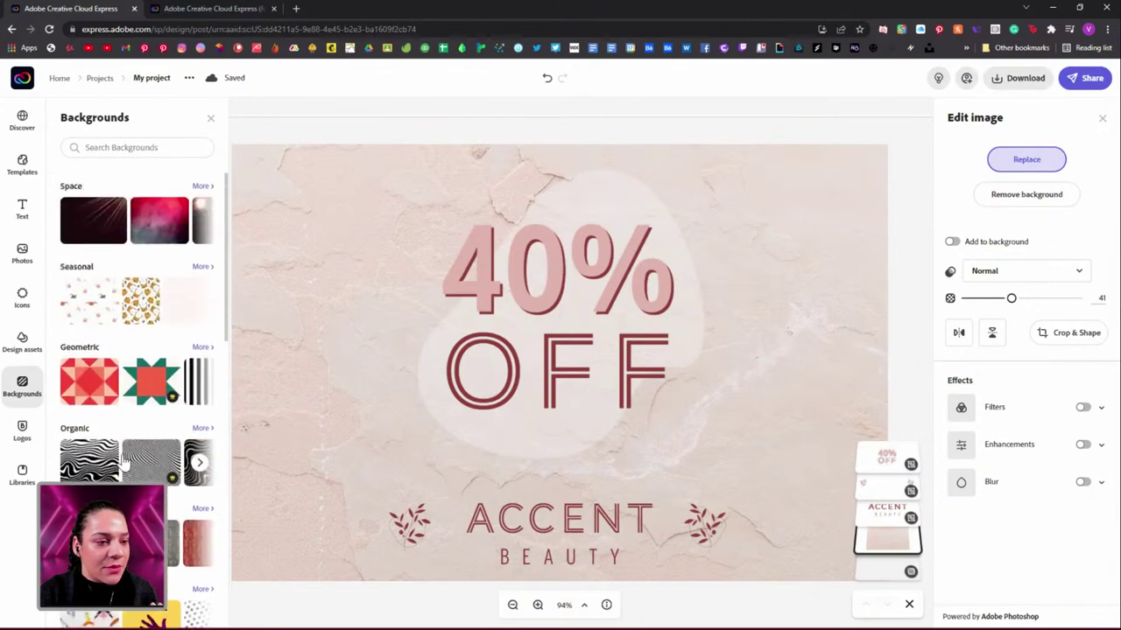
Step: Clear the prefilled photo search and search Adobe Stock photos for "blue agate"
click(22, 255)
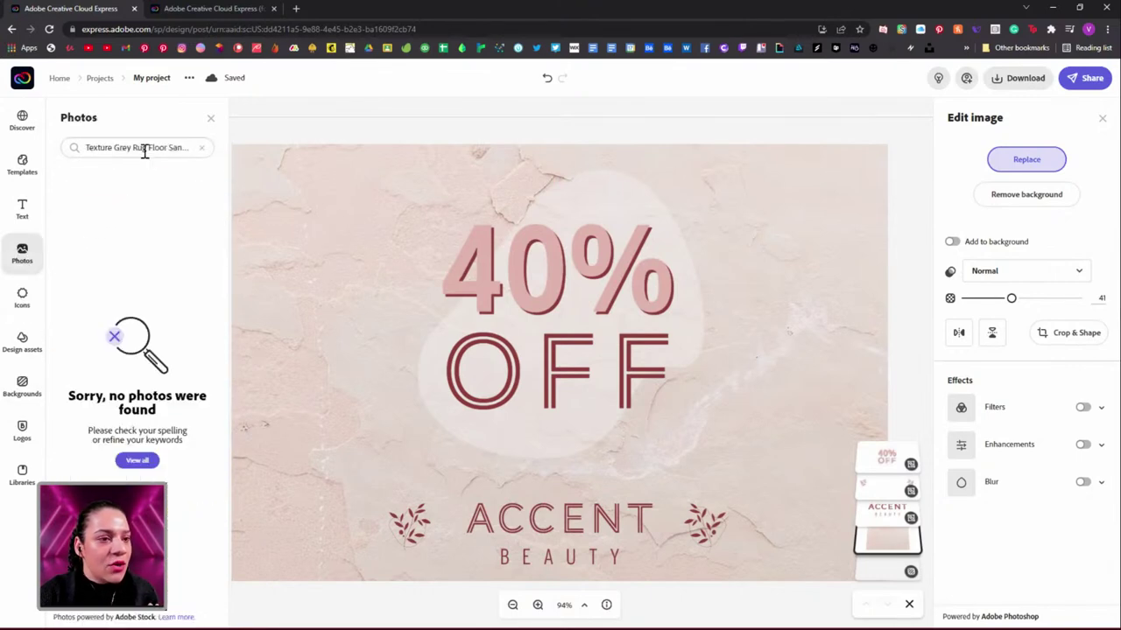
click(201, 150)
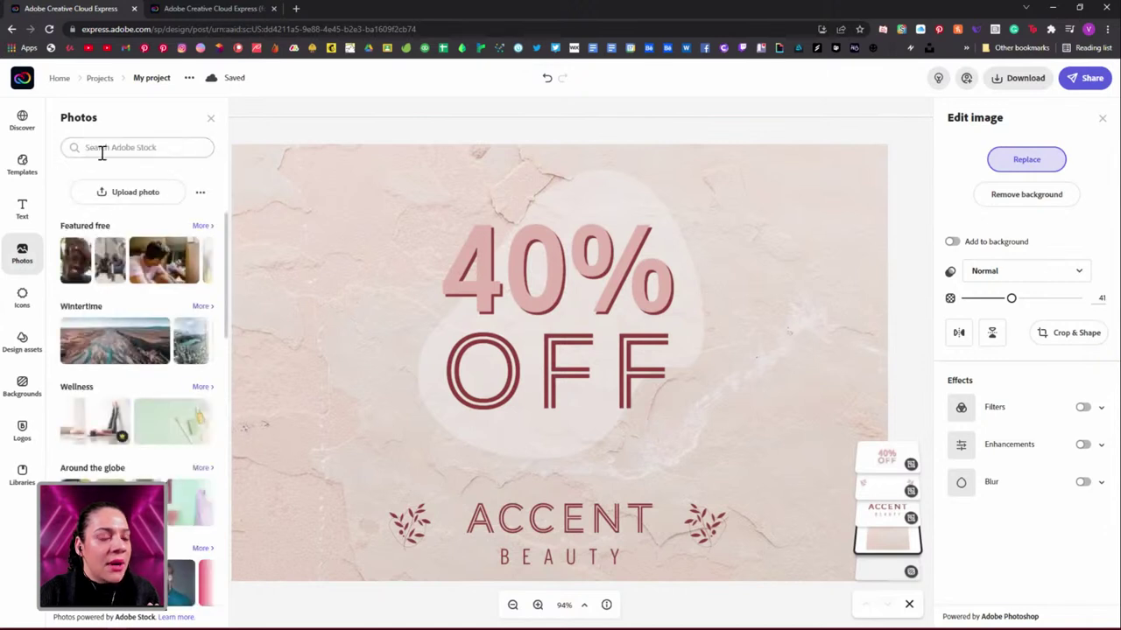
click(170, 150)
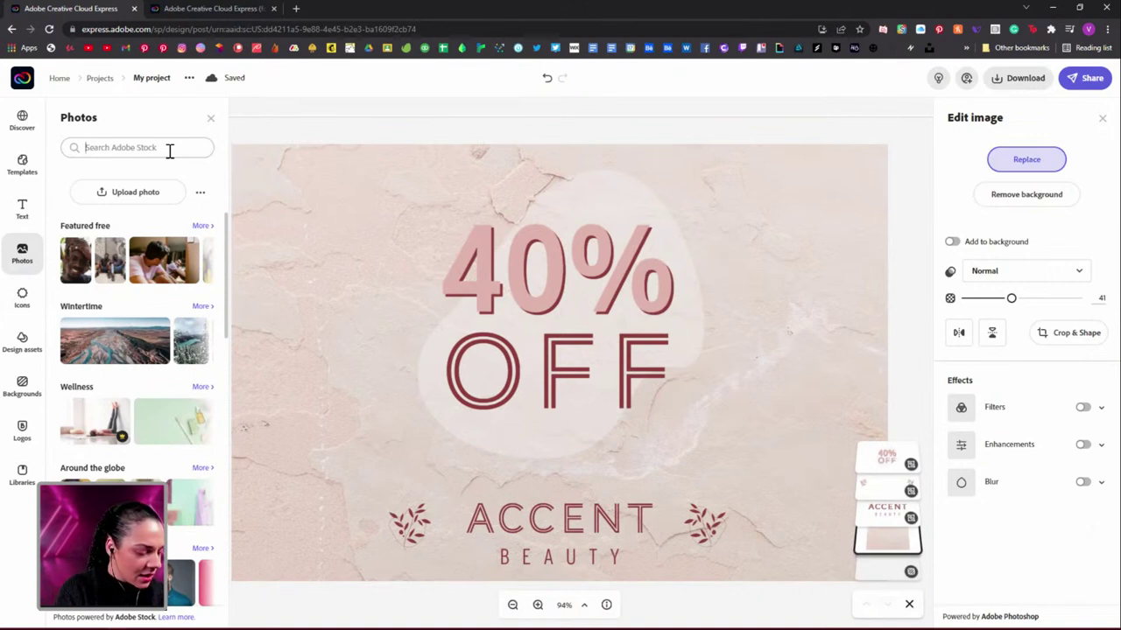
text(blue agate)
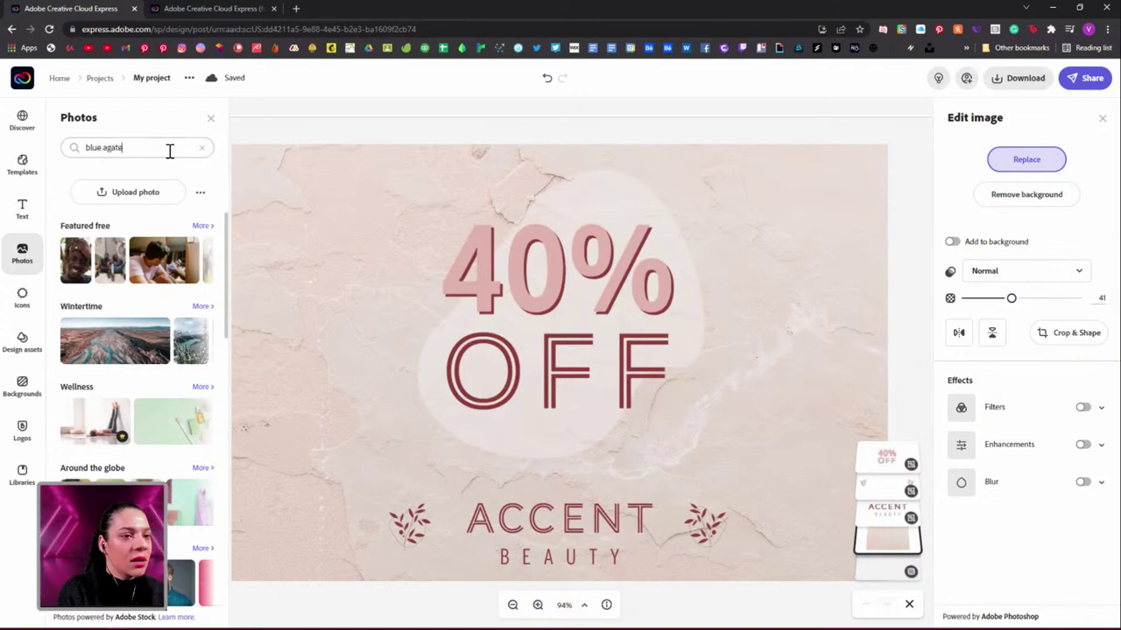
key(Return)
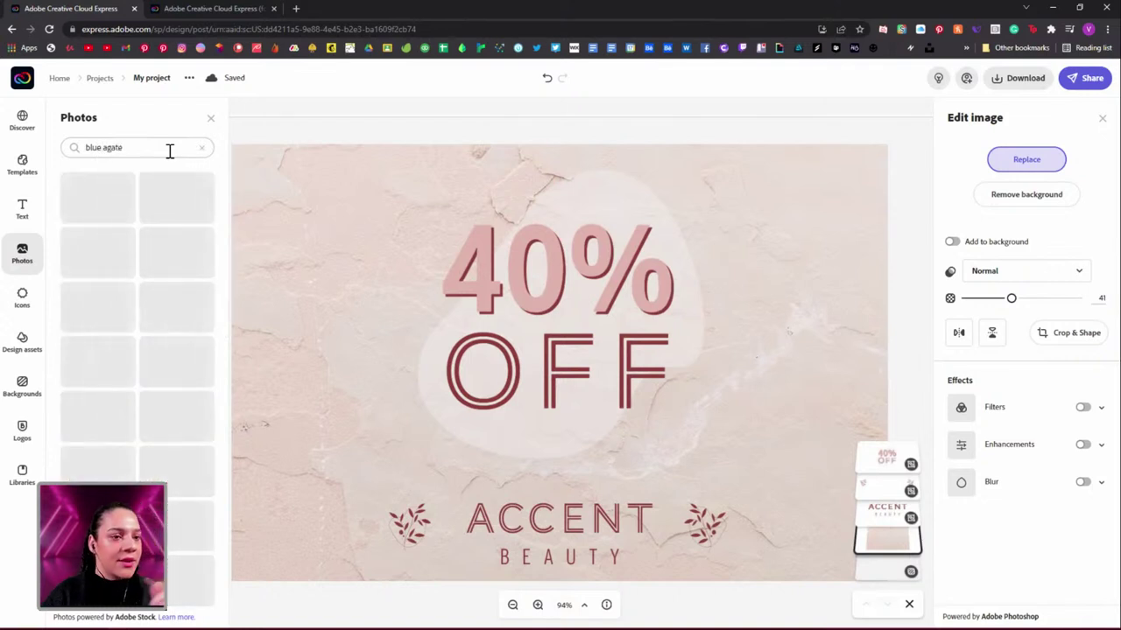
Step: Replace the textured background with the blue-gold marbled agate photo from the blue agate results and reposition it on the coupon
scroll(171, 254, down, 5)
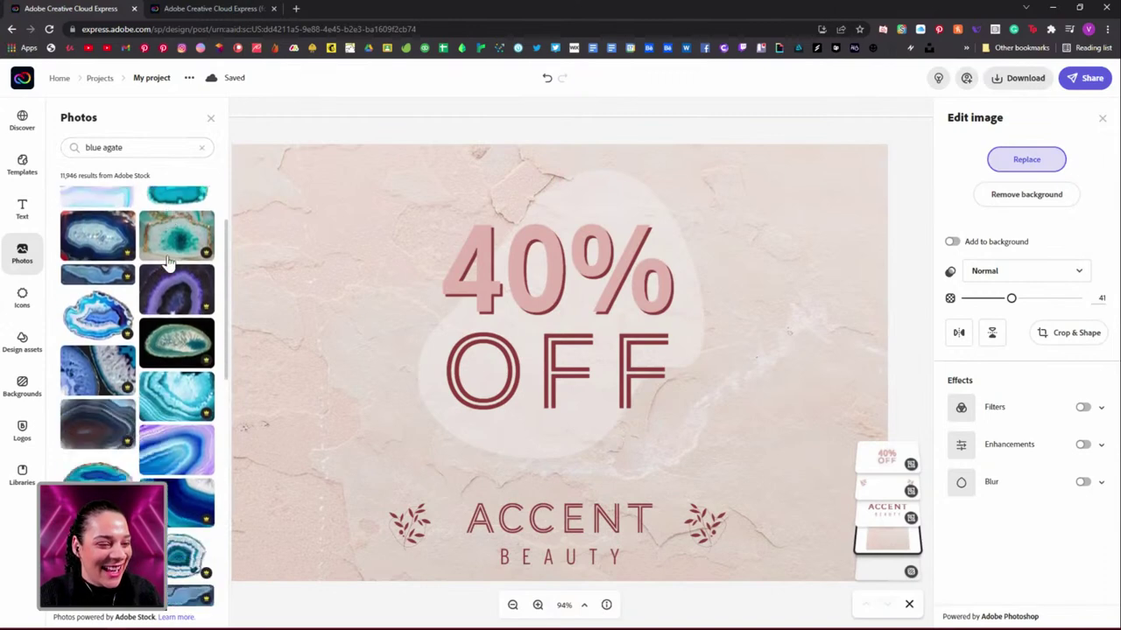
scroll(171, 265, down, 10)
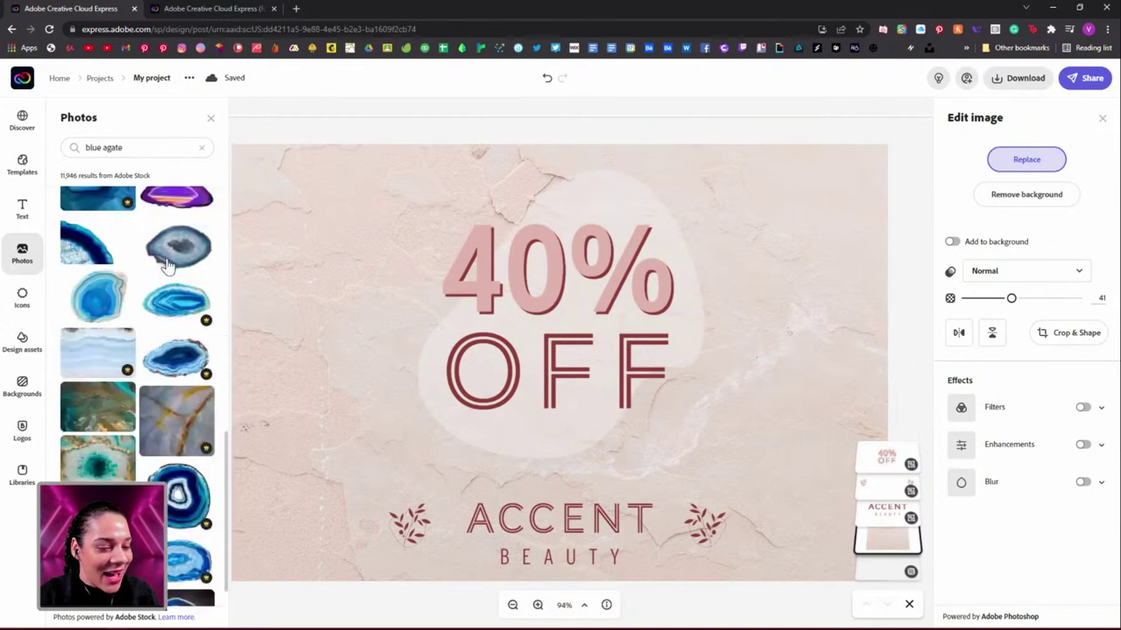
scroll(187, 393, down, 10)
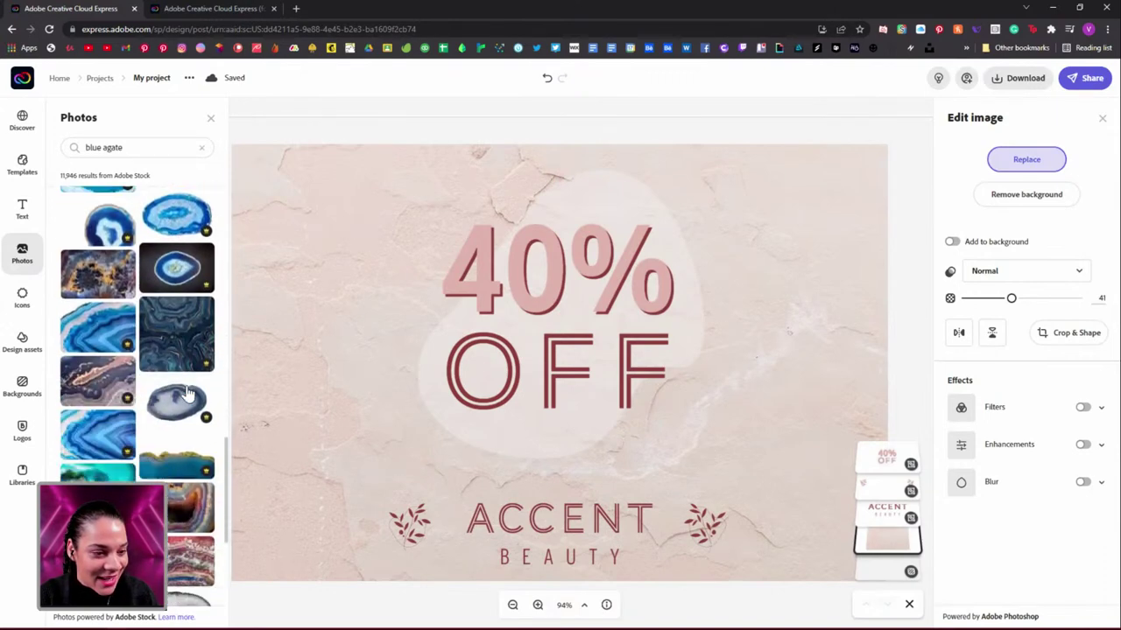
scroll(187, 389, down, 3)
scroll(186, 351, up, 3)
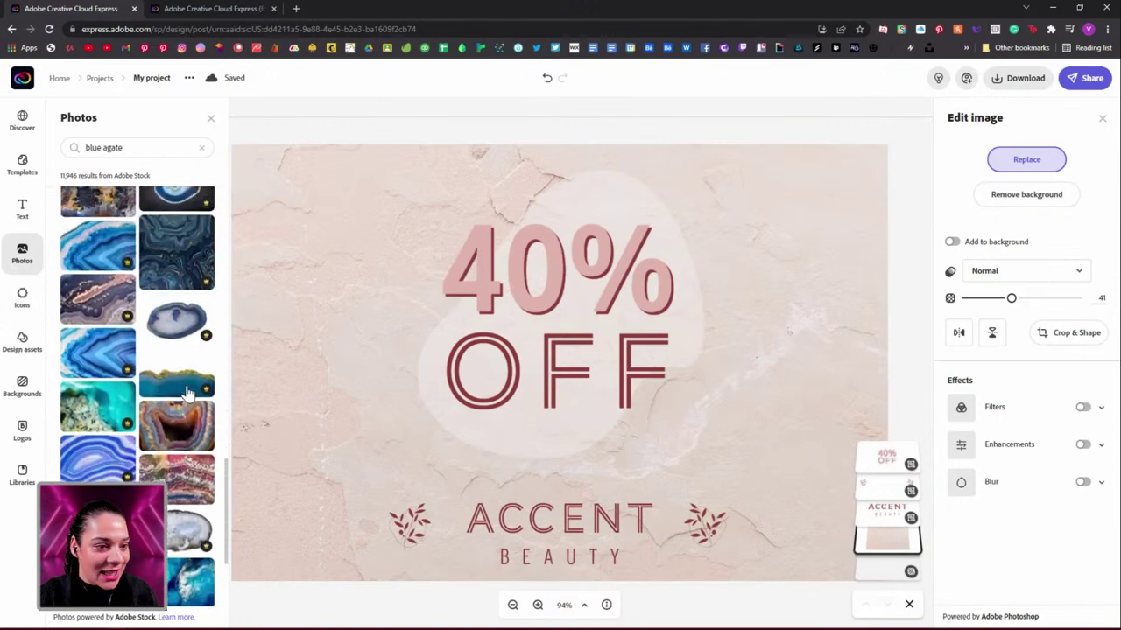
scroll(182, 299, down, 3)
scroll(184, 302, up, 3)
scroll(186, 303, down, 3)
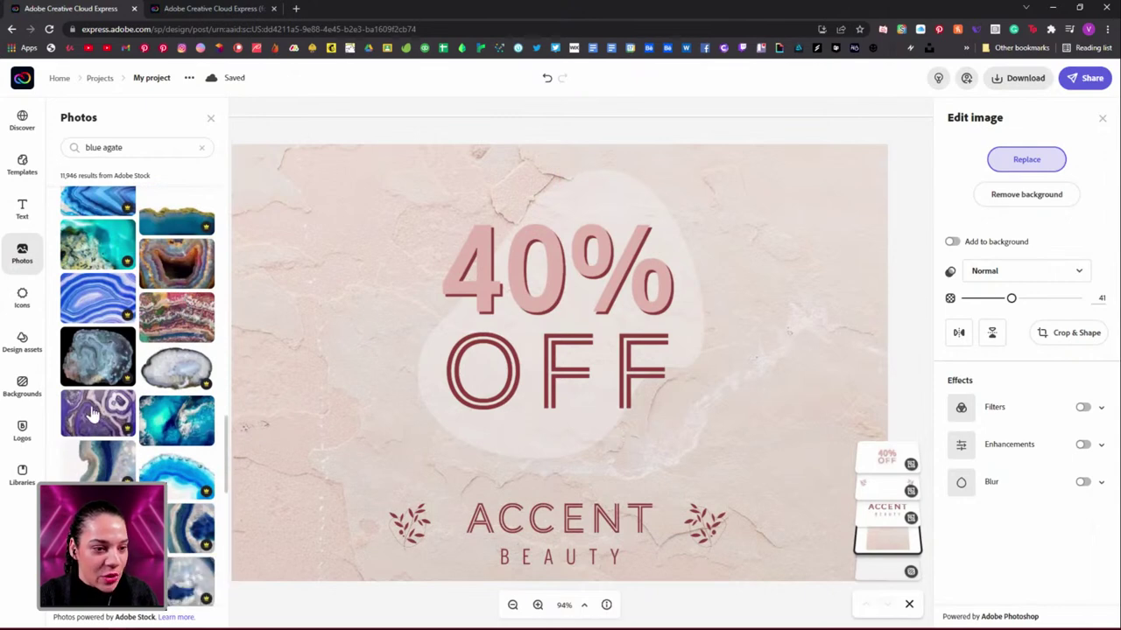
scroll(92, 414, down, 3)
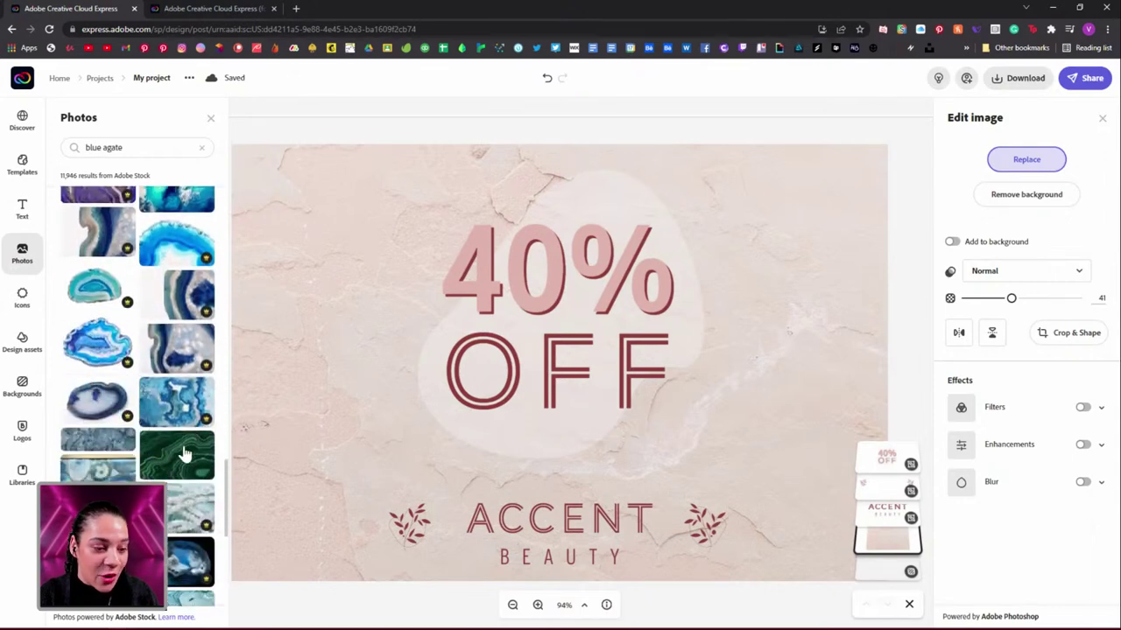
scroll(184, 452, down, 8)
scroll(184, 452, down, 2)
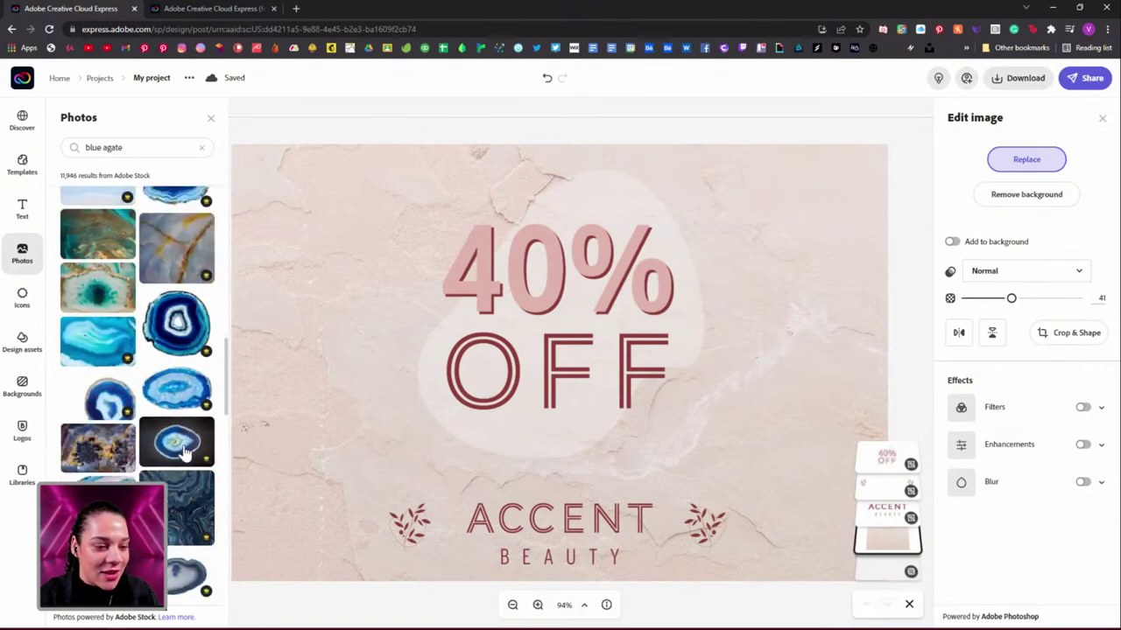
click(184, 446)
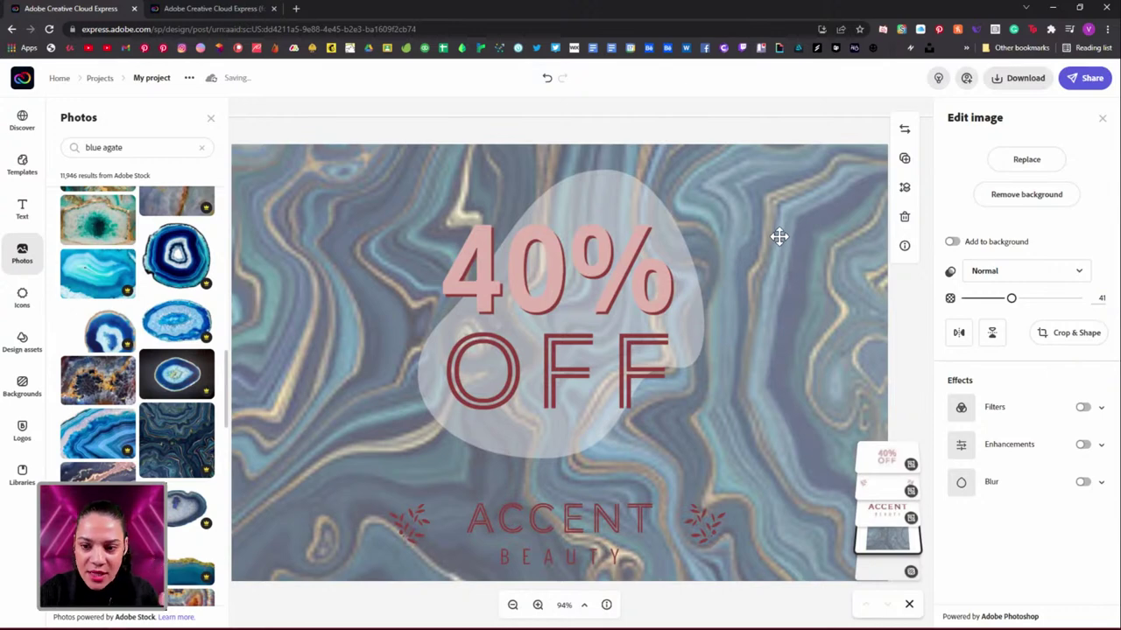
drag(744, 397, 815, 267)
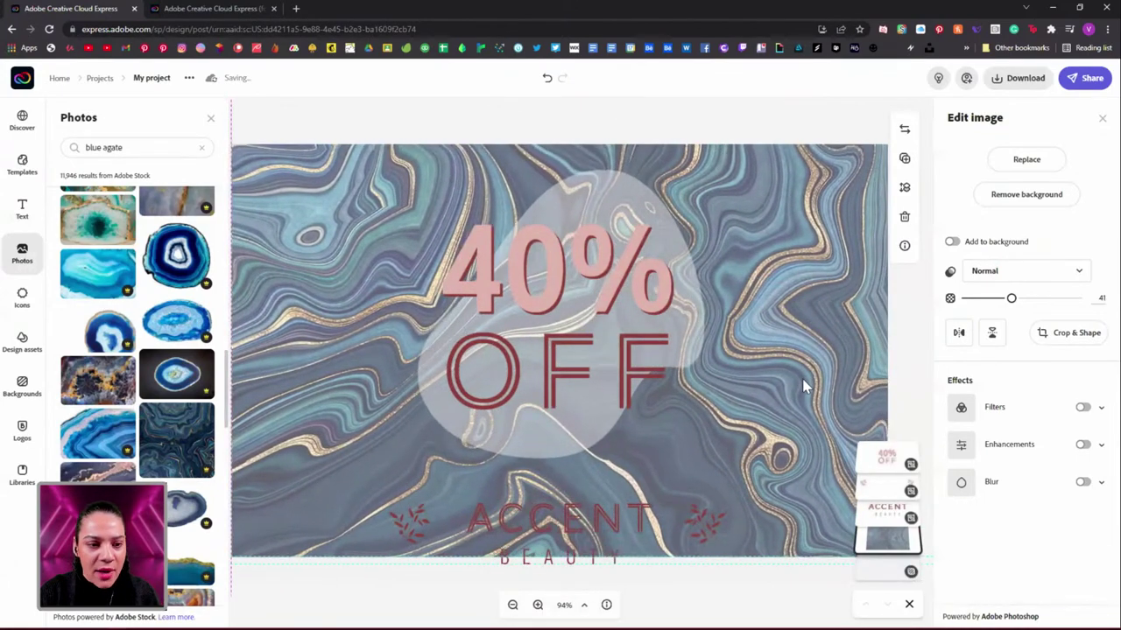
Step: Look through more blue agate photo results for a better background
scroll(149, 405, down, 5)
scroll(150, 406, down, 10)
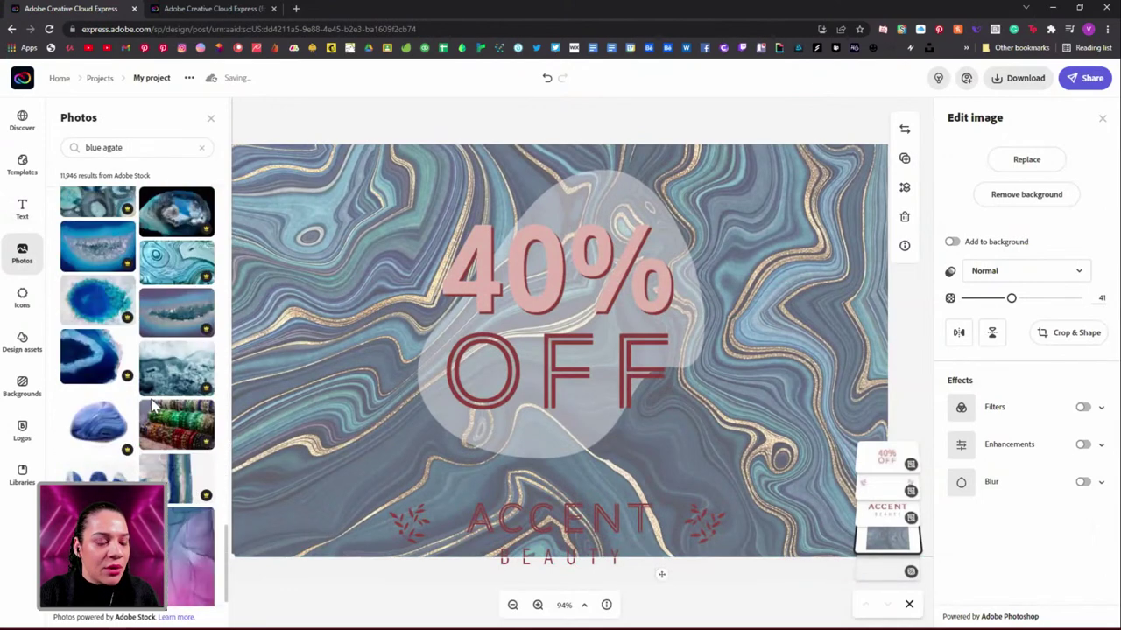
scroll(149, 405, down, 1)
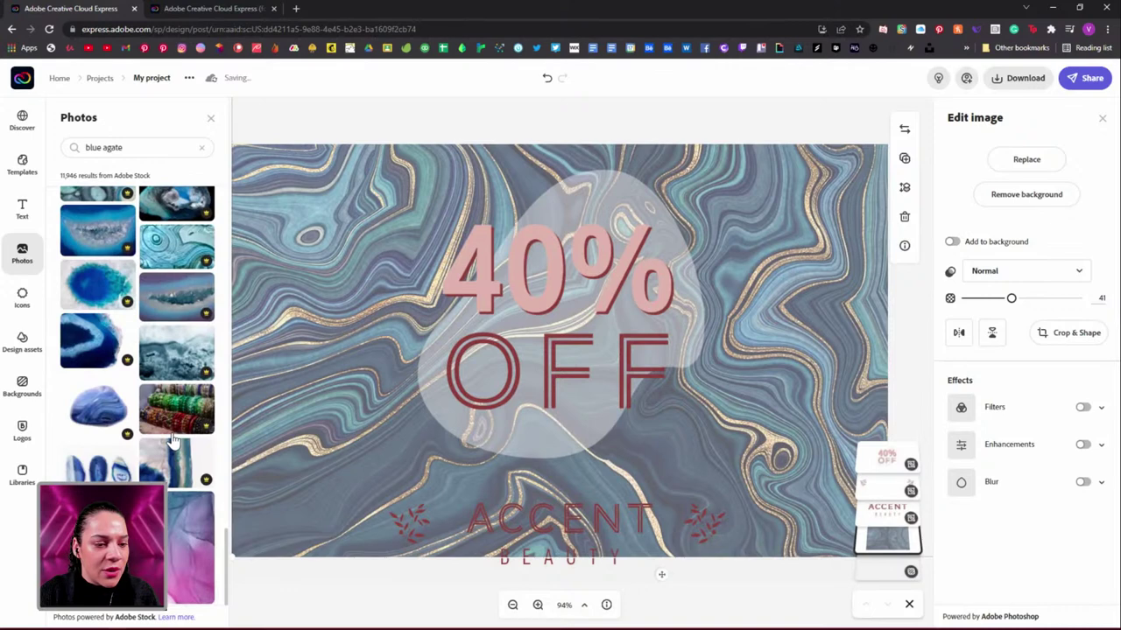
scroll(174, 442, down, 5)
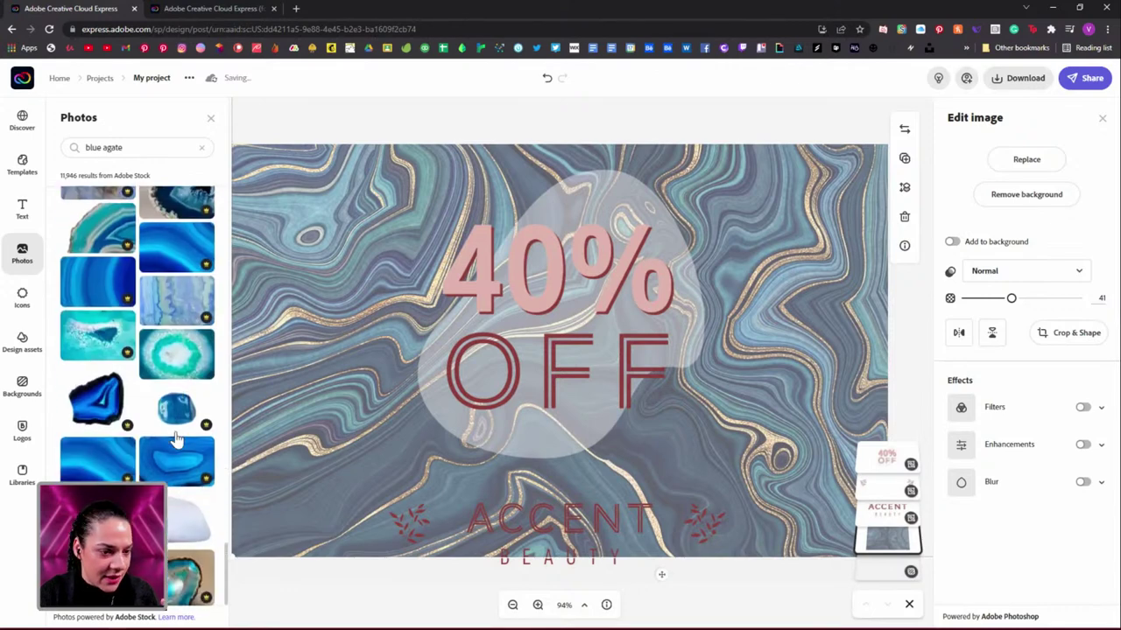
scroll(186, 464, up, 3)
scroll(186, 464, up, 2)
scroll(185, 464, down, 10)
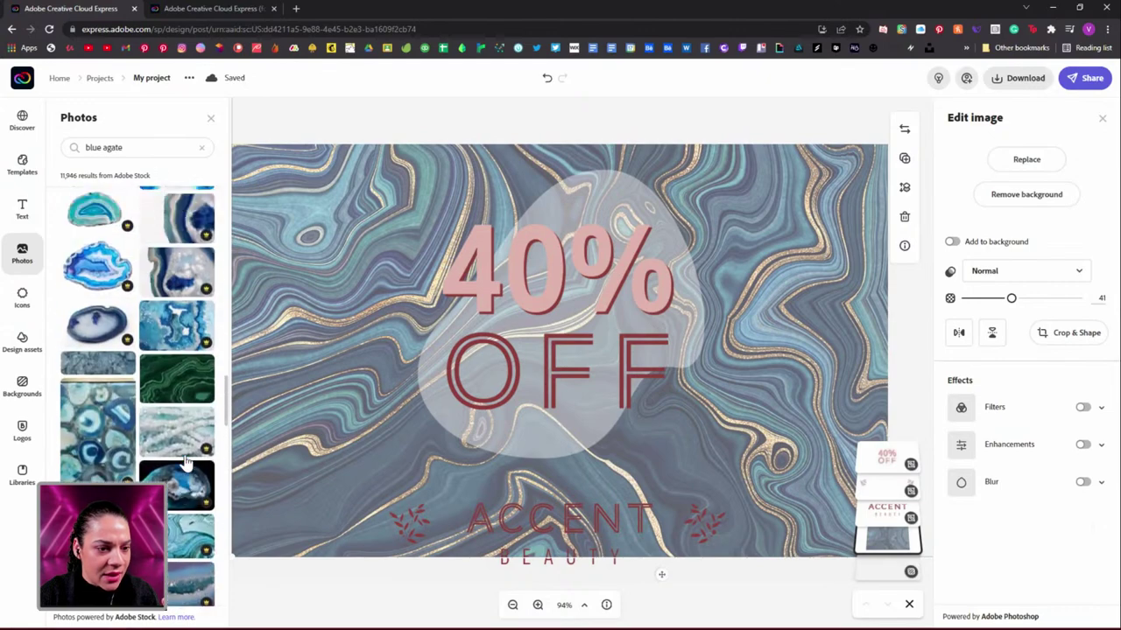
scroll(186, 464, down, 10)
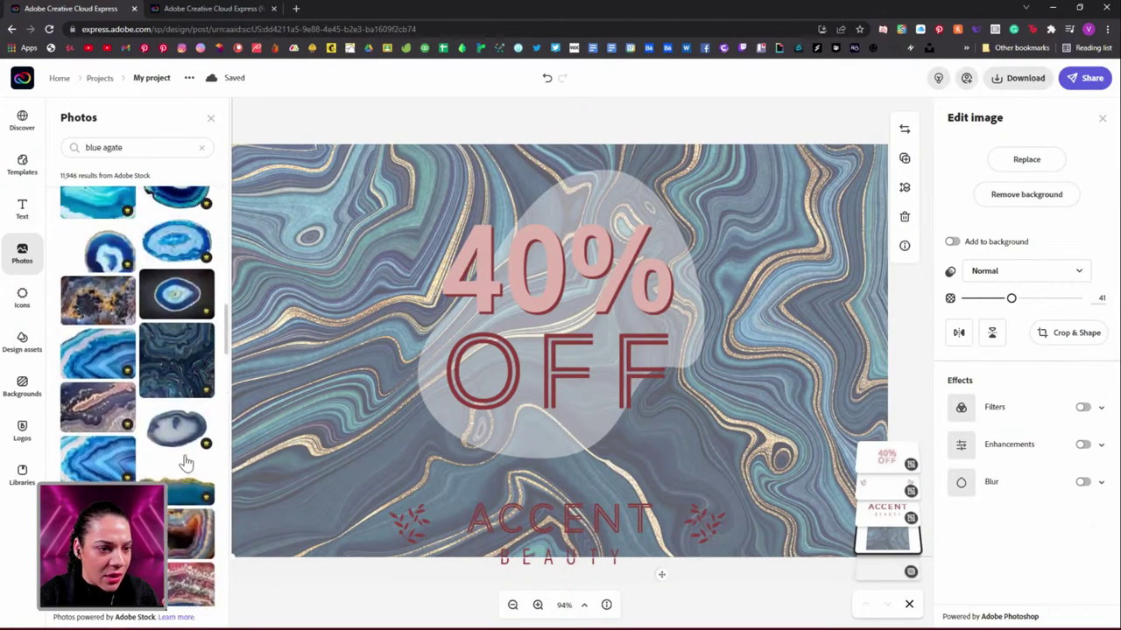
scroll(185, 464, down, 10)
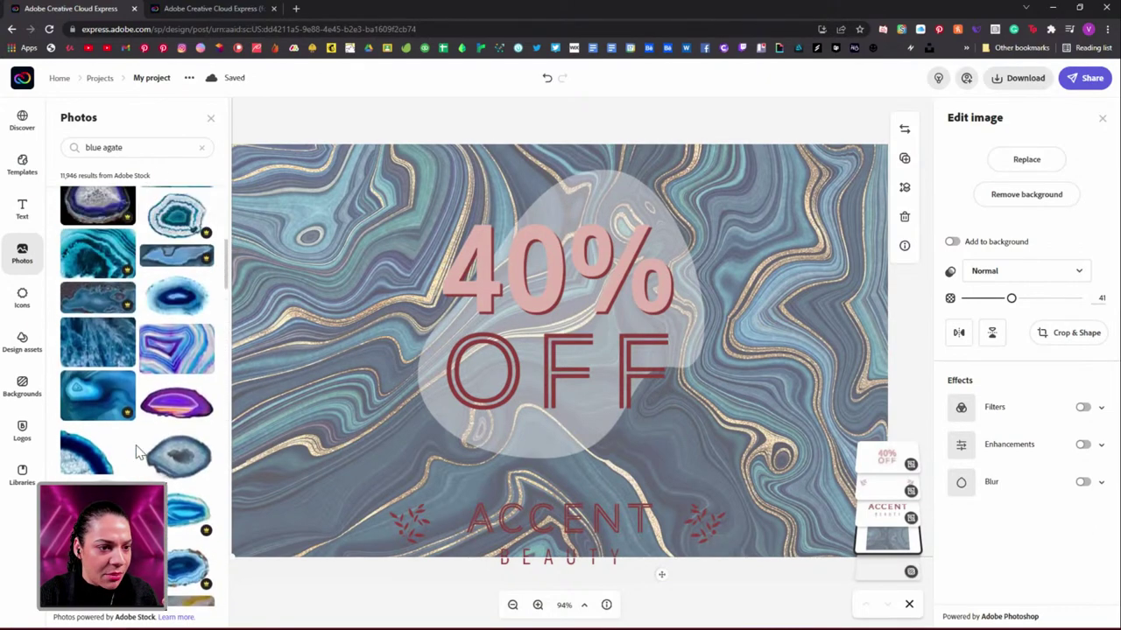
scroll(137, 451, up, 15)
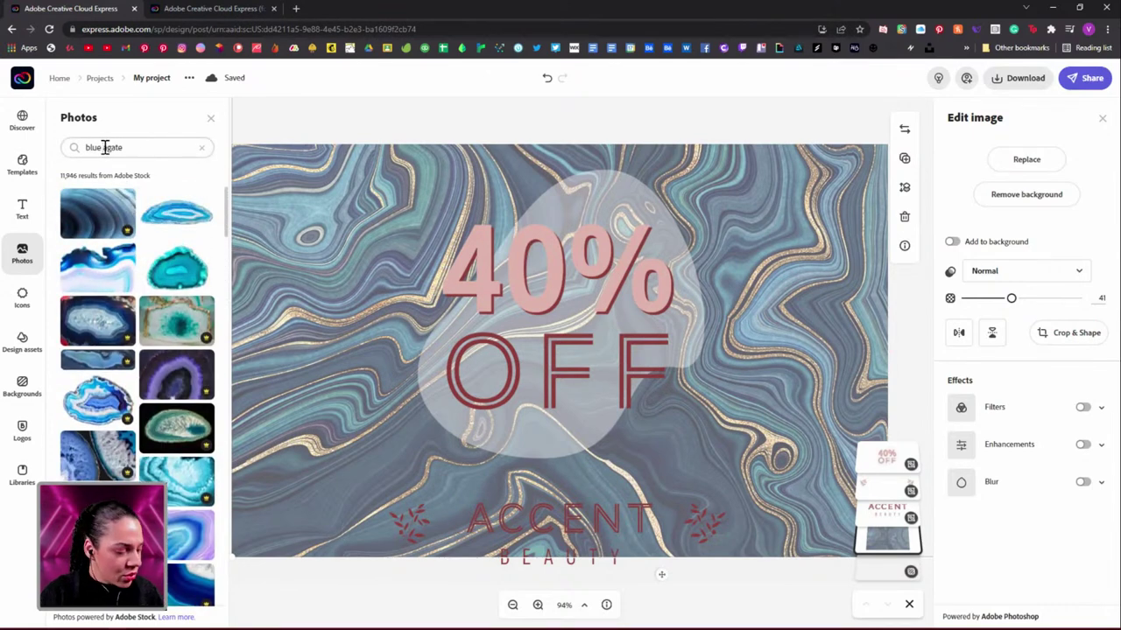
Step: Refine the photo search to "blue gold agate" and try adding the dark navy gold-veined agate photo to the design
text(gold)
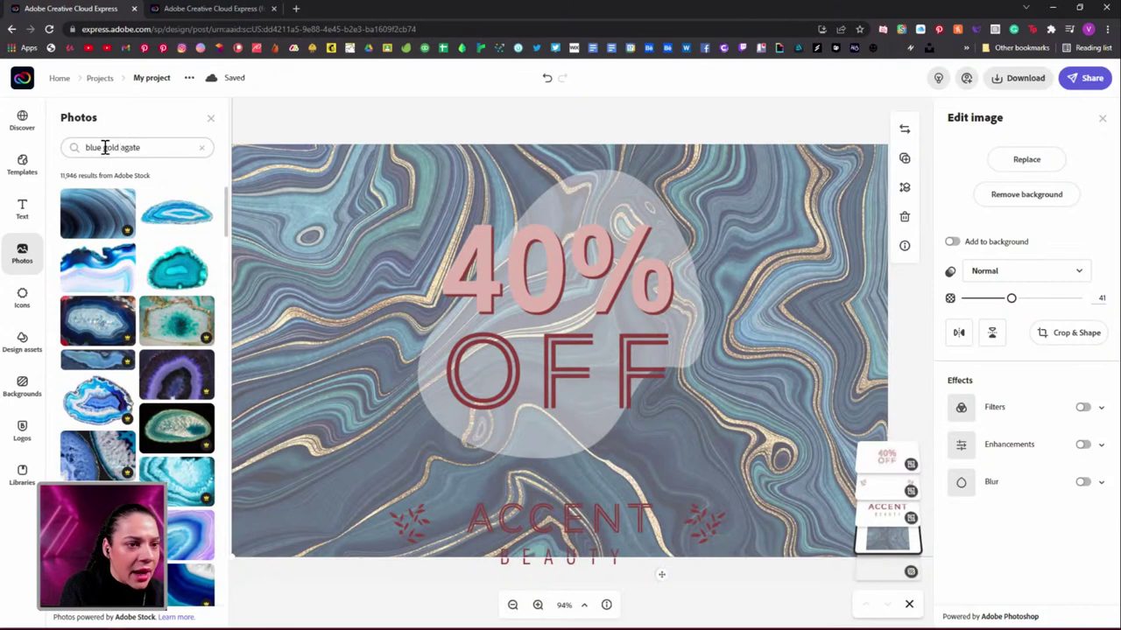
key(Return)
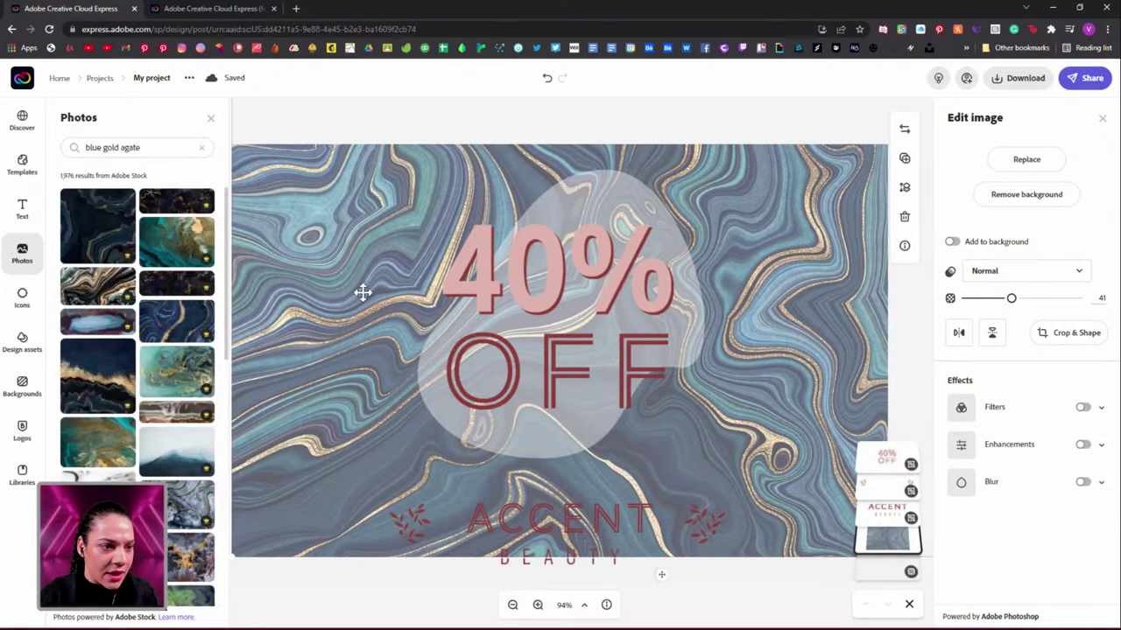
scroll(168, 390, down, 15)
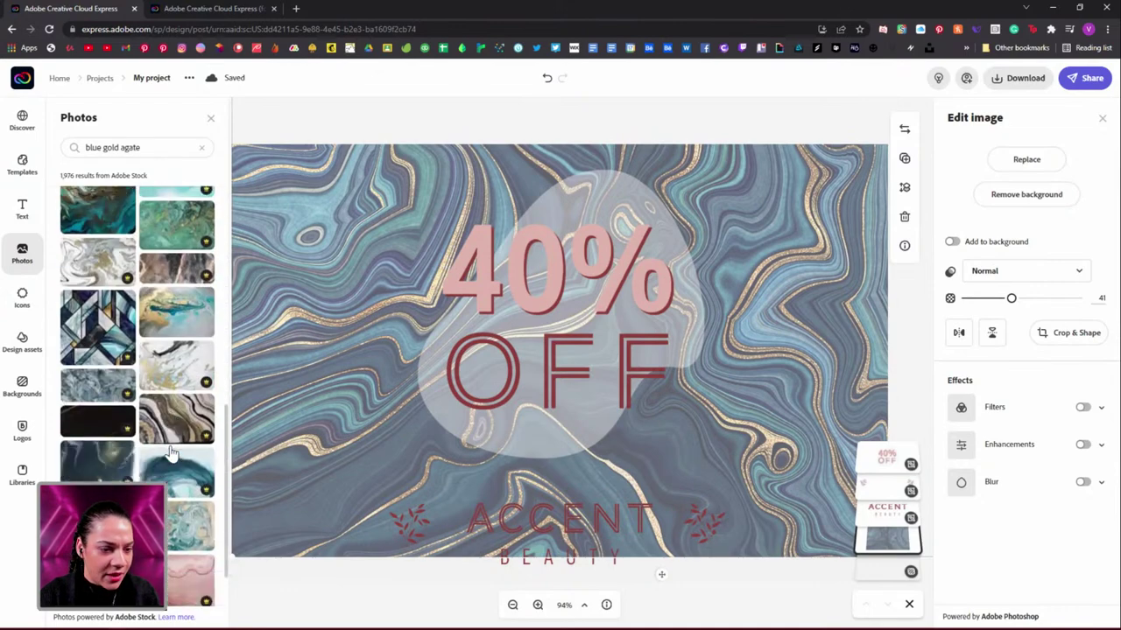
scroll(172, 447, down, 5)
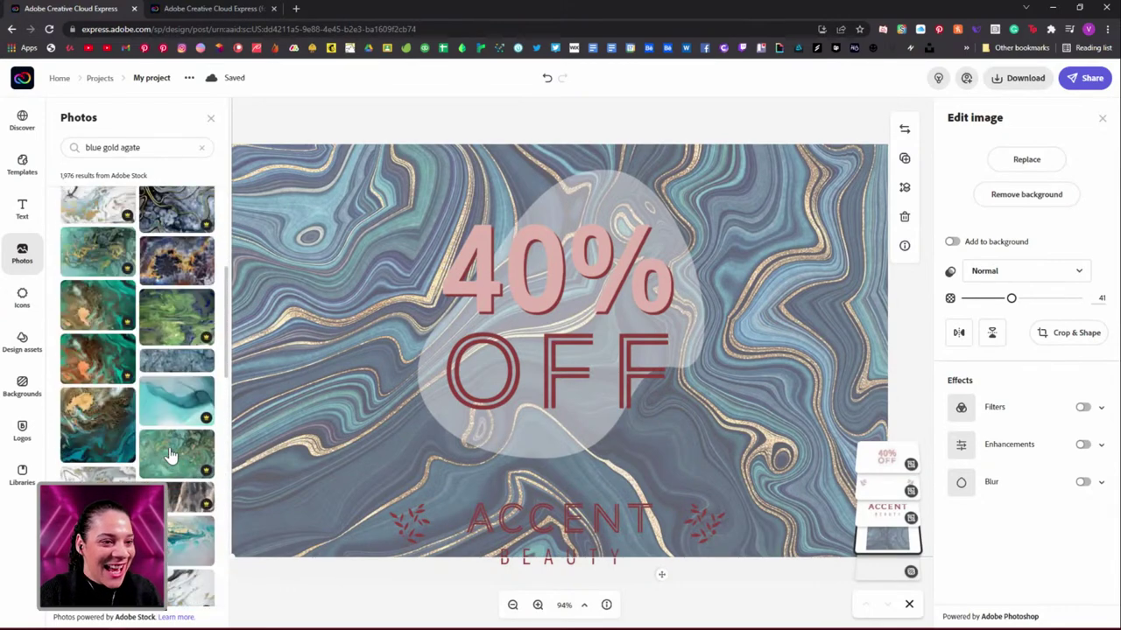
scroll(173, 434, up, 1)
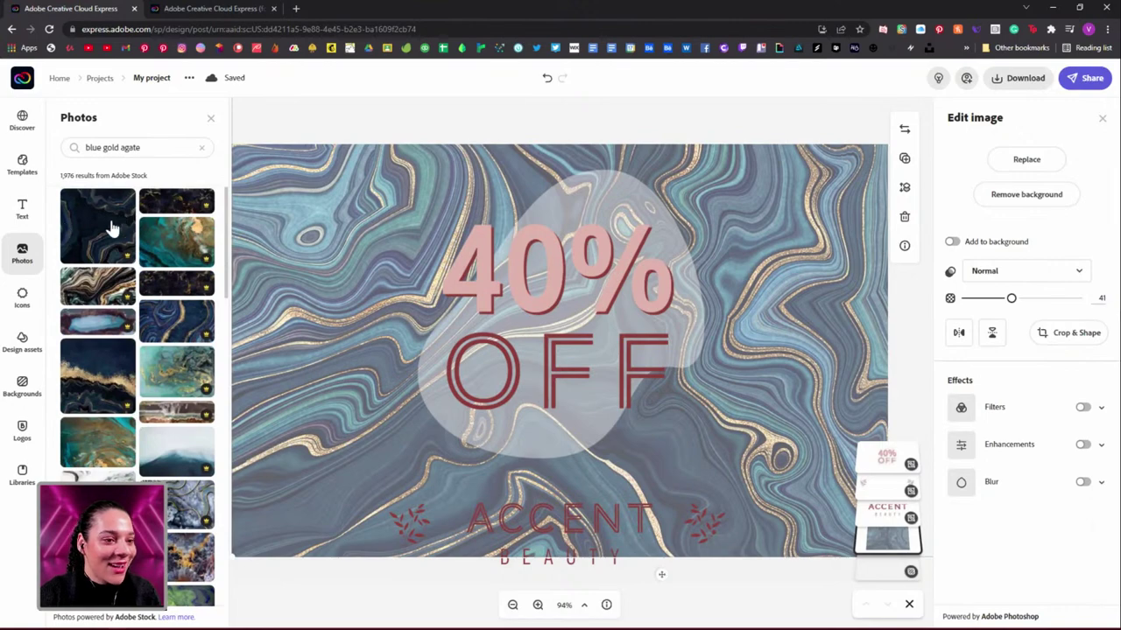
click(109, 228)
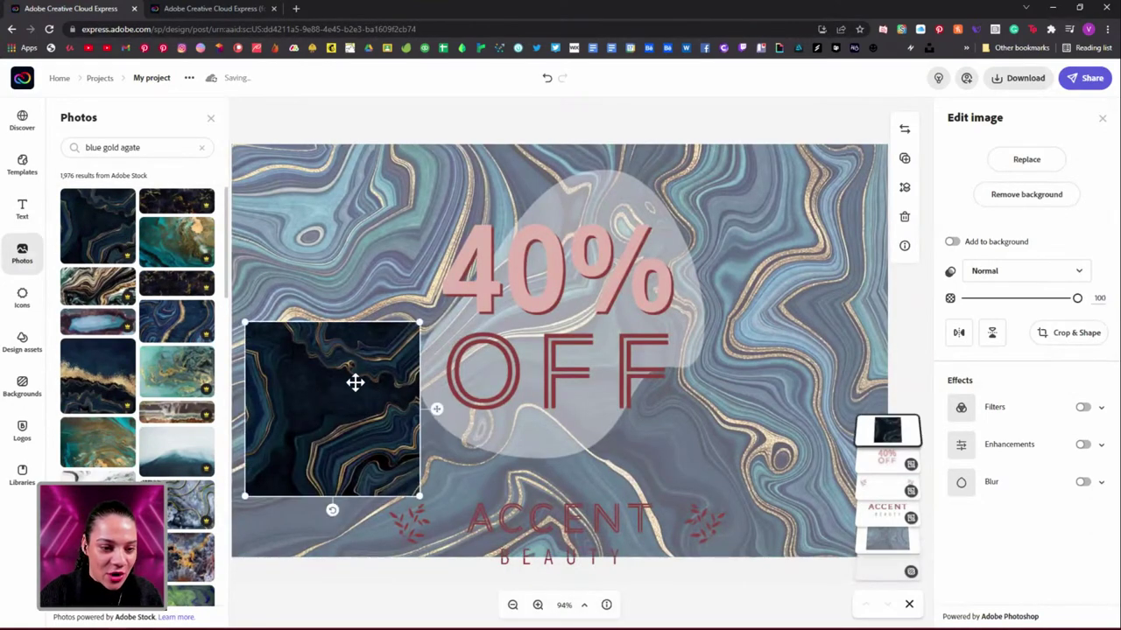
key(Delete)
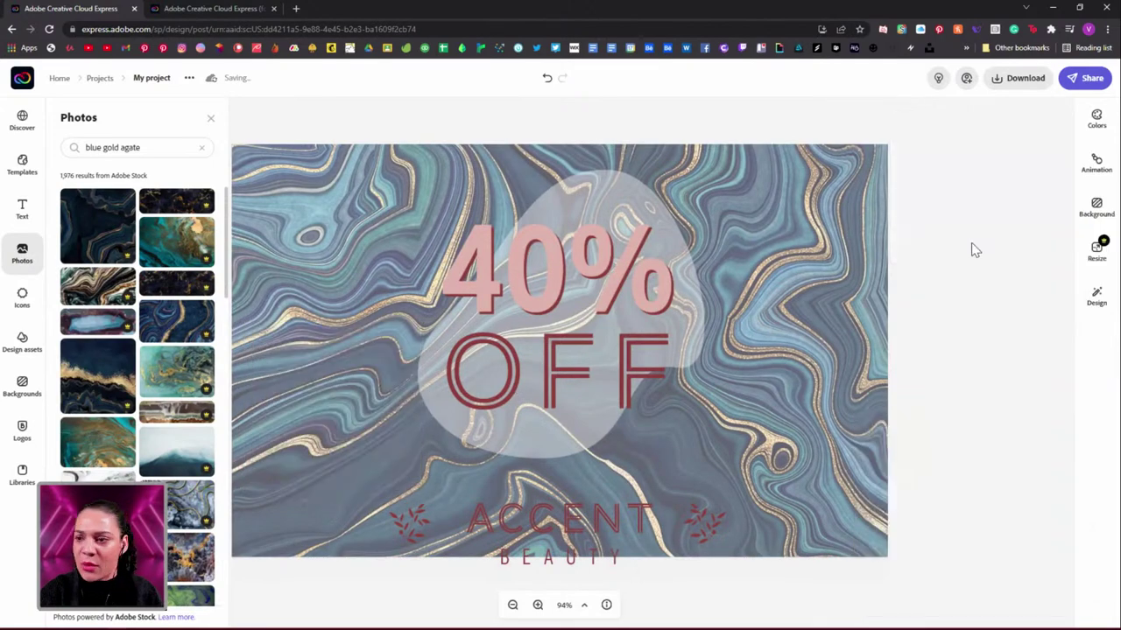
Step: Try to replace the blue marbled background with the dark navy agate photo by searching again for "blue gold agate"
click(776, 229)
click(1024, 160)
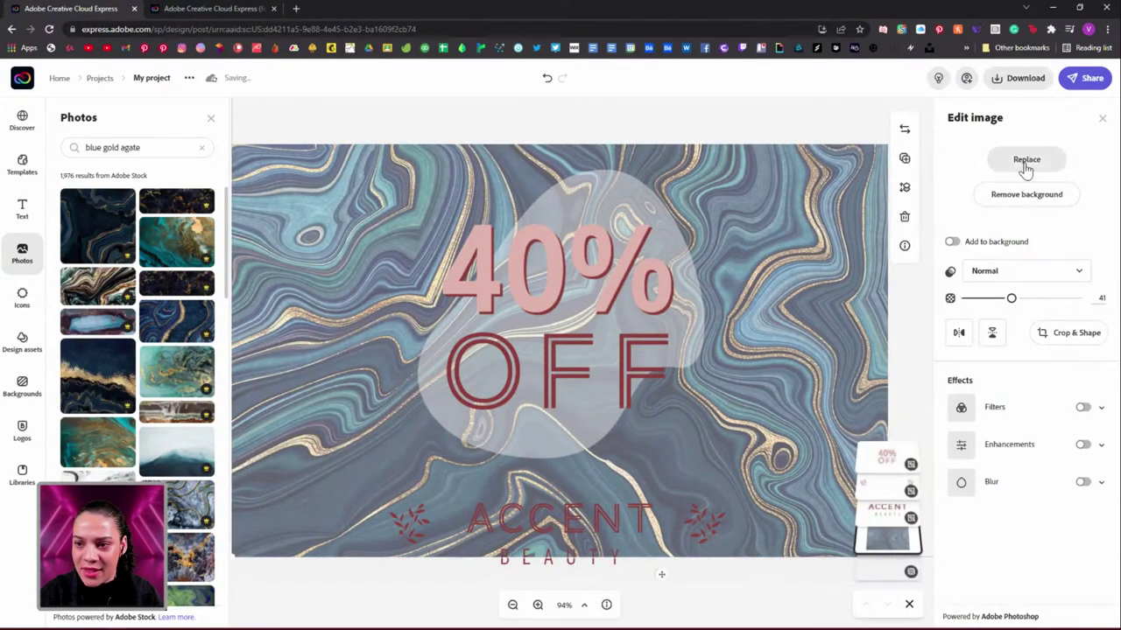
click(102, 147)
text(gold)
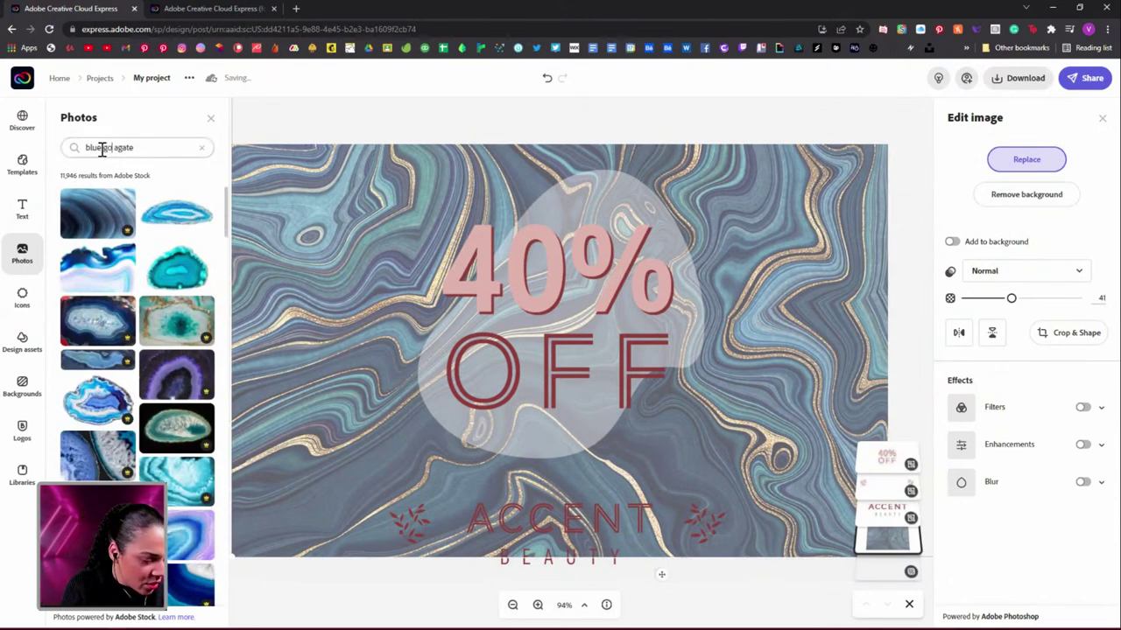
key(Return)
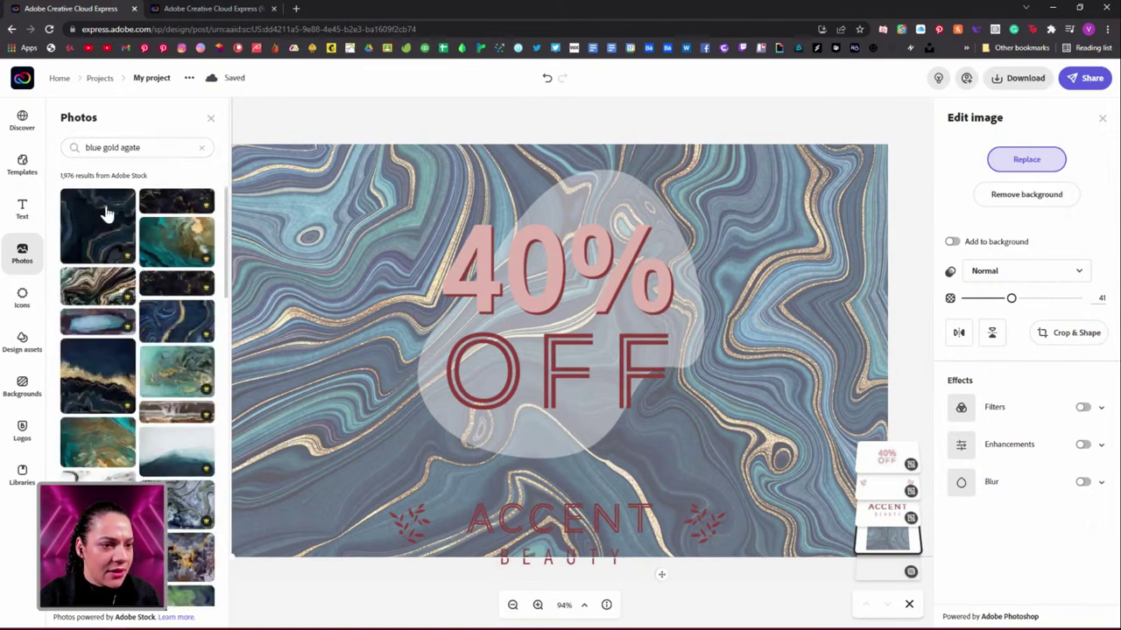
click(103, 214)
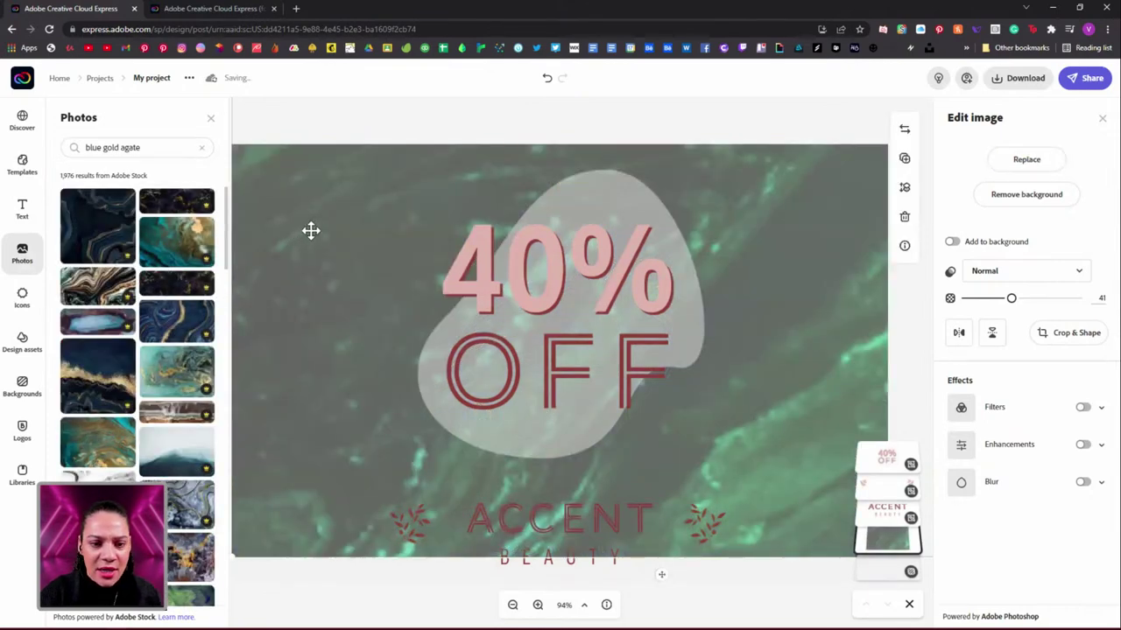
Step: Add the dark navy gold-veined agate photo and place its layer below the text groups, just above the green background image
click(110, 229)
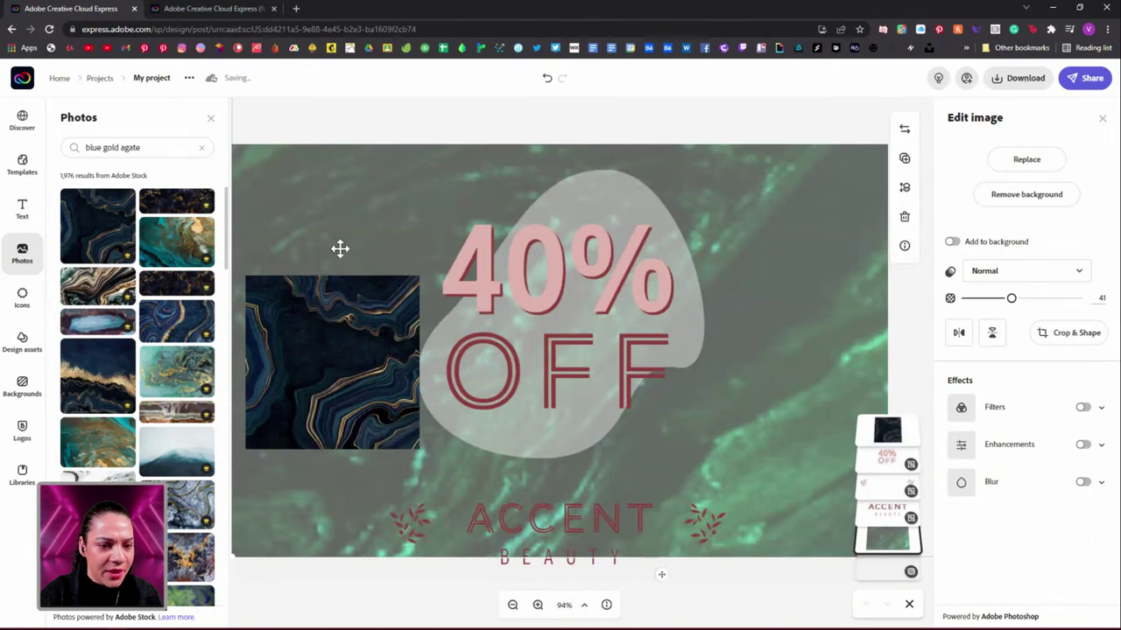
click(355, 342)
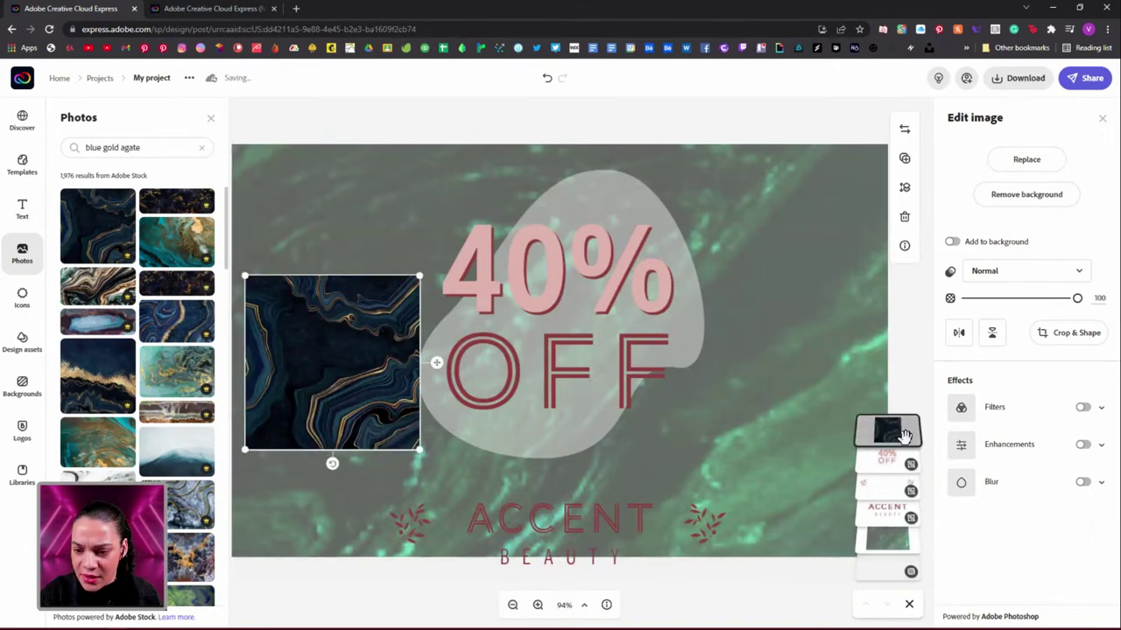
drag(887, 430, 913, 530)
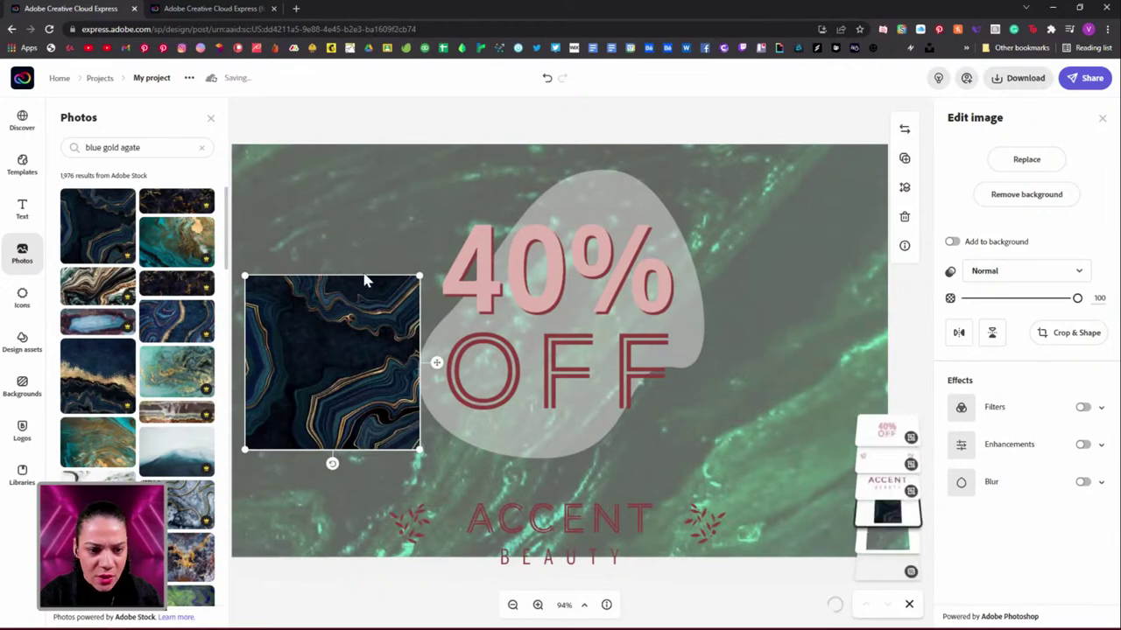
Step: Enlarge the navy agate photo and reposition it so it covers the whole coupon
drag(425, 277, 721, 63)
drag(393, 198, 382, 337)
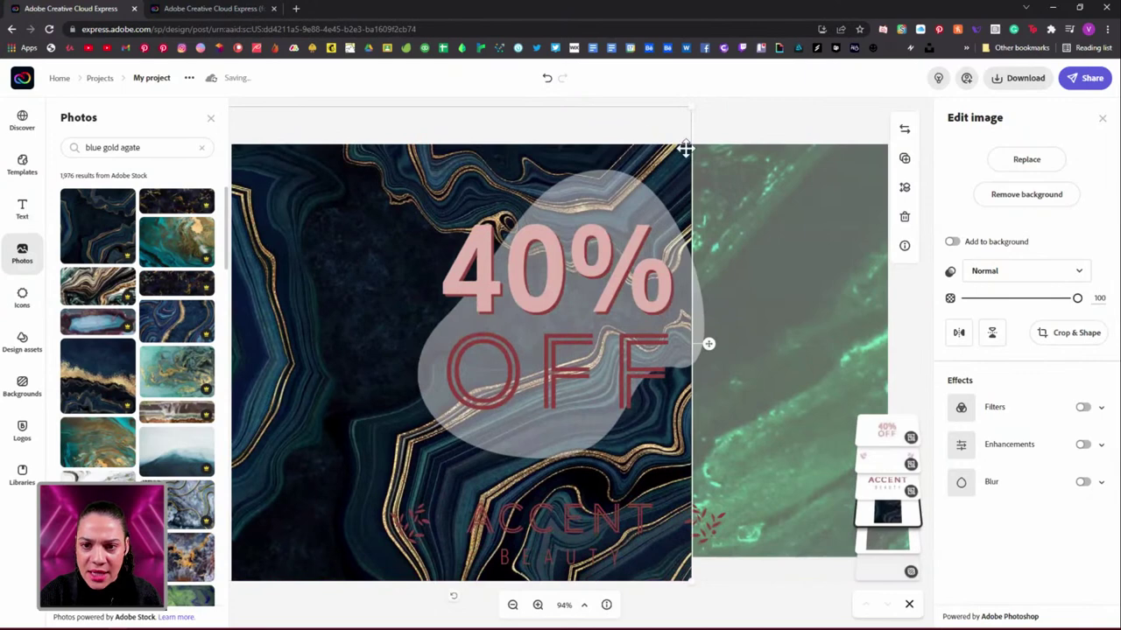
click(513, 604)
drag(666, 158, 952, 102)
drag(745, 168, 758, 270)
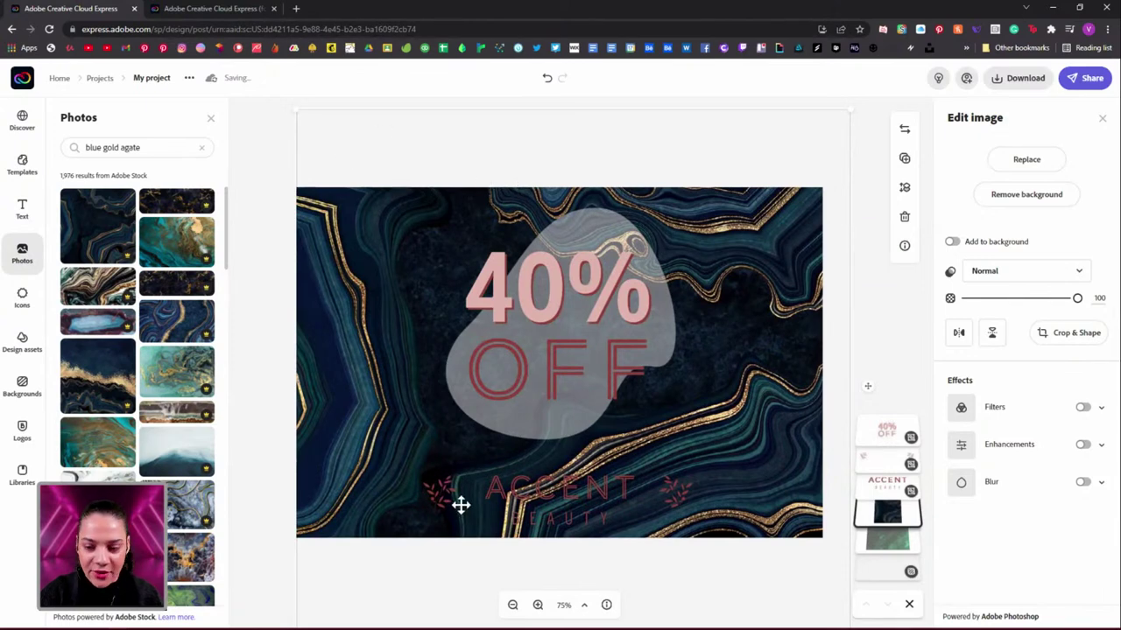
Step: Delete the green background image beneath the navy agate photo and select the navy photo
click(892, 541)
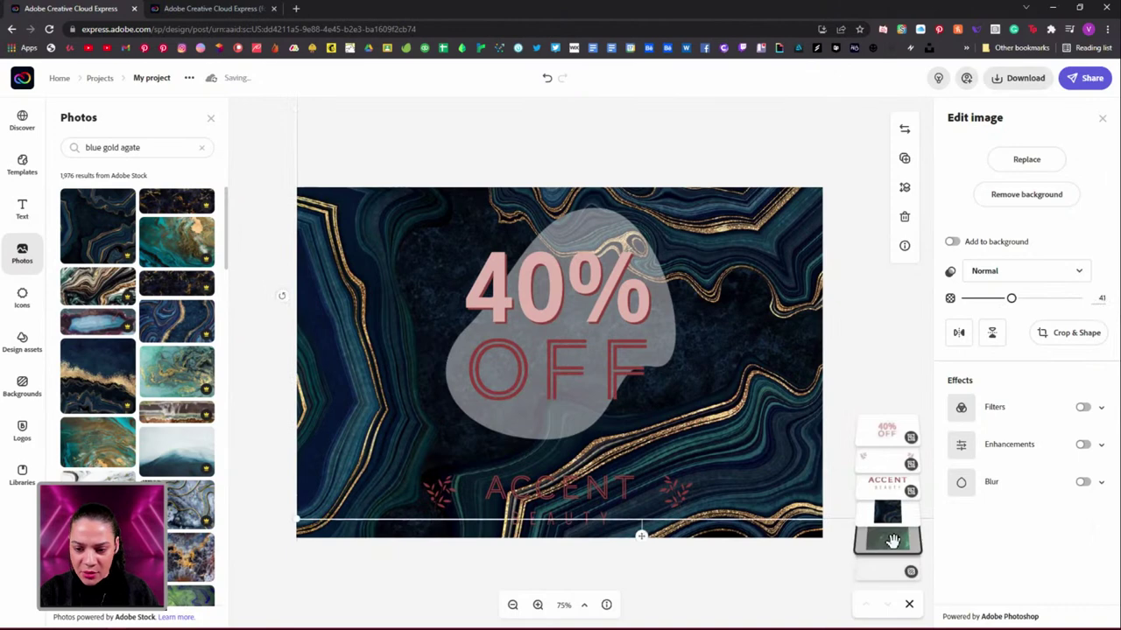
key(Escape)
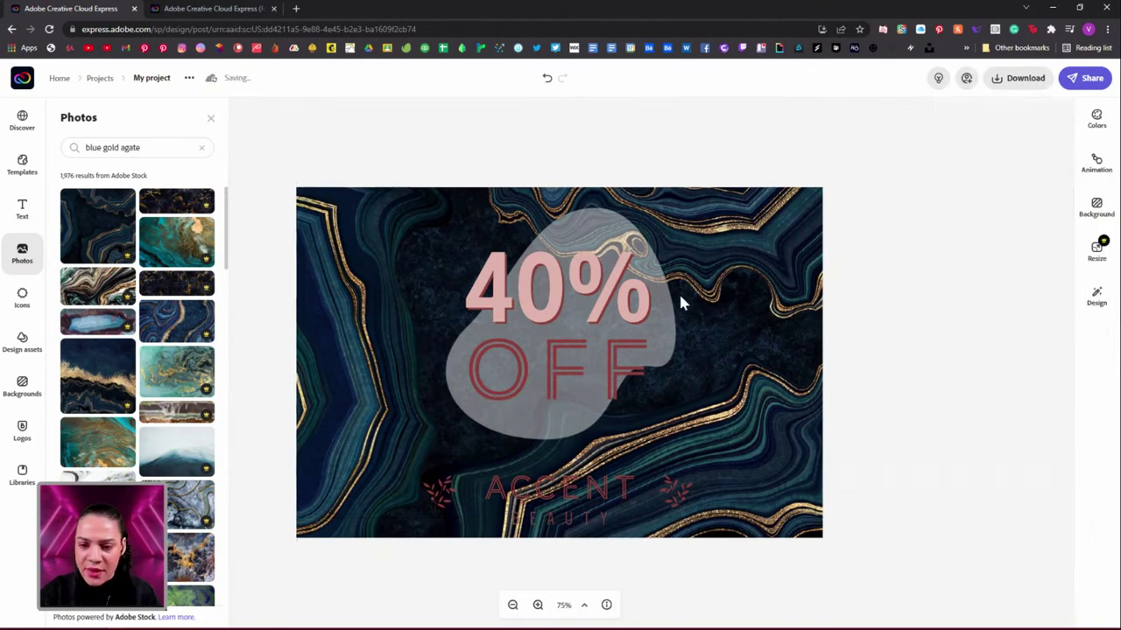
click(758, 253)
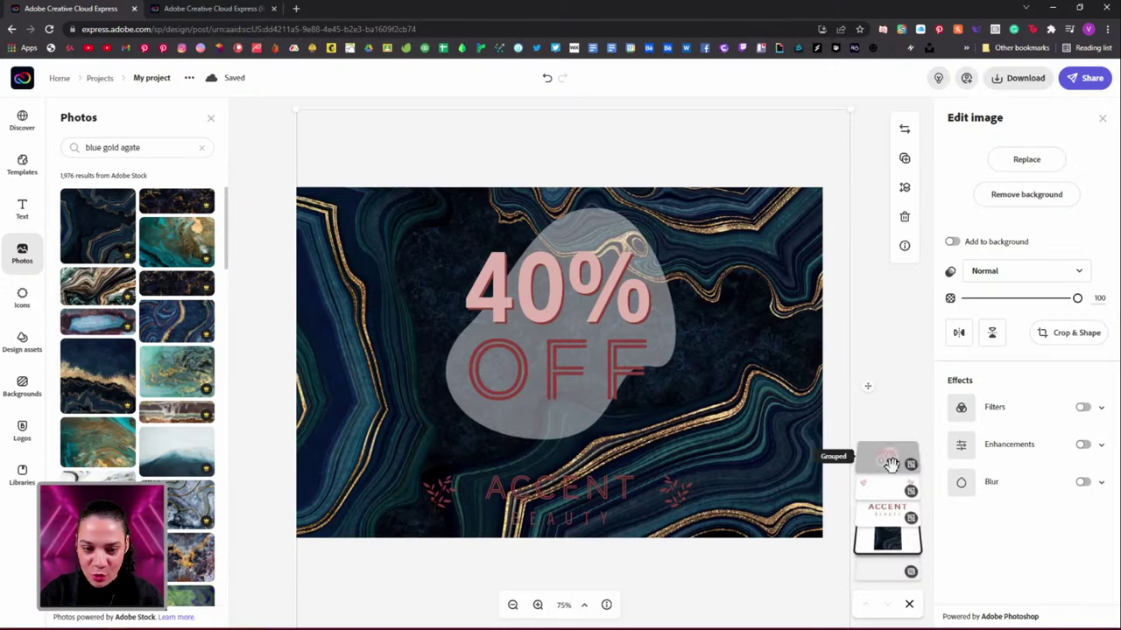
Step: Delete the grouped 40% OFF text and shape, and shift the navy agate photo slightly down on the coupon
click(890, 464)
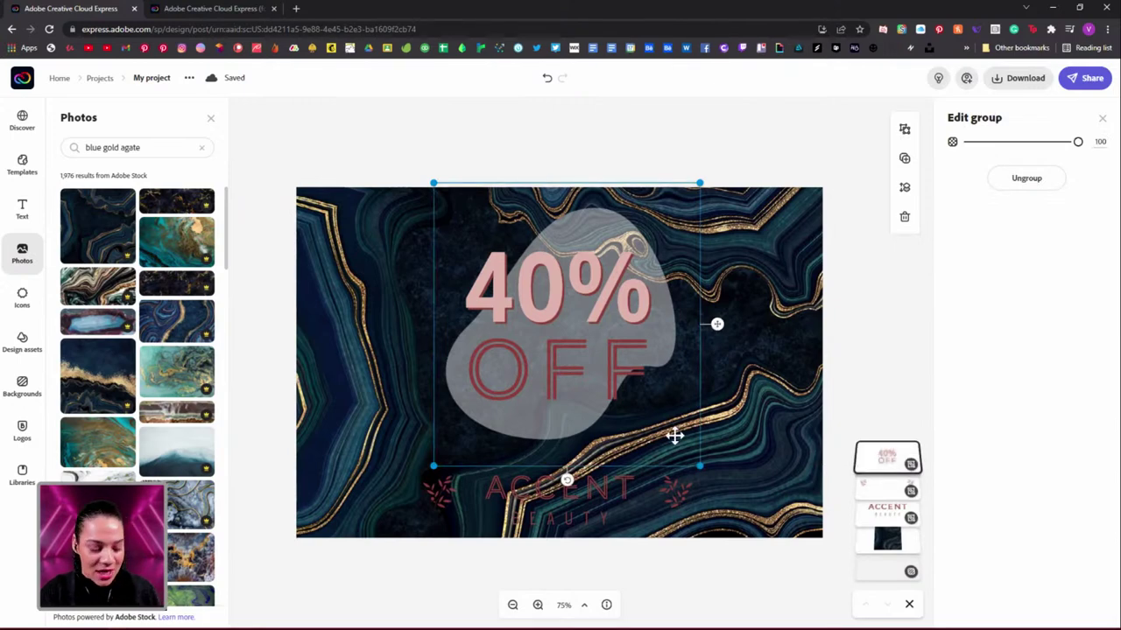
key(Delete)
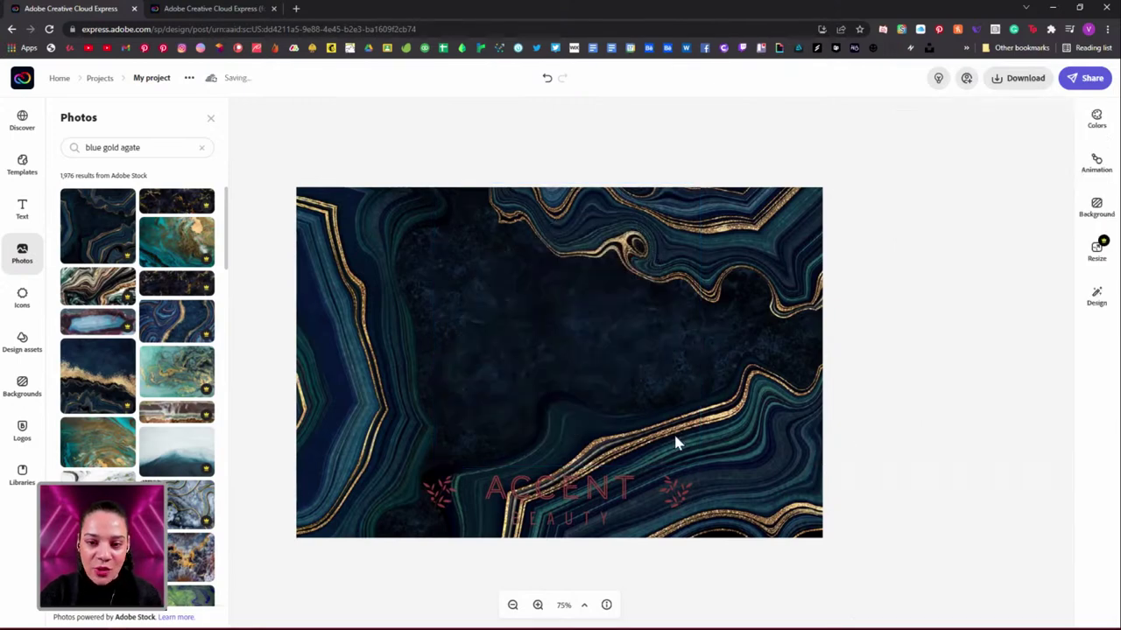
drag(623, 277, 618, 324)
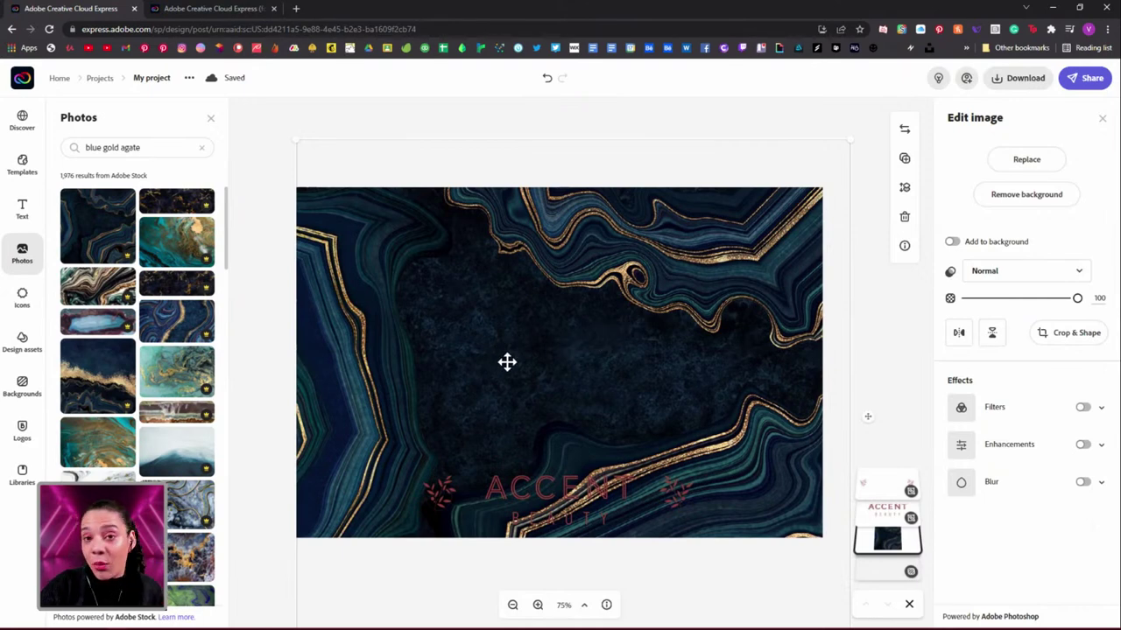
Step: Add the graphic group of the boy with a microscope from the design assets and move it slightly on the coupon
click(24, 343)
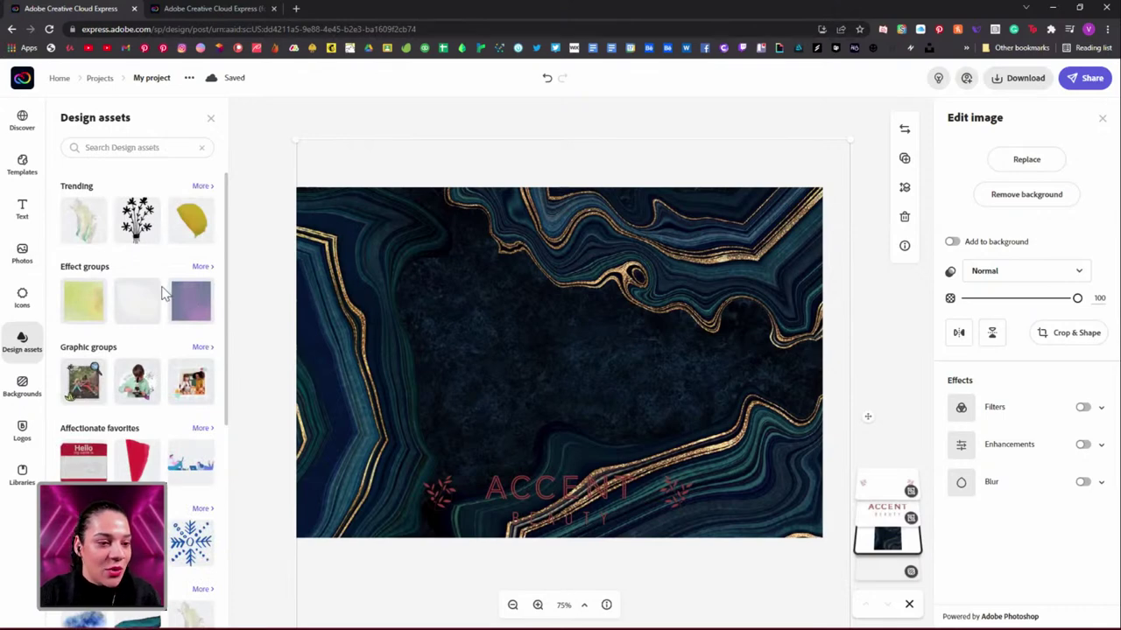
scroll(162, 293, down, 1)
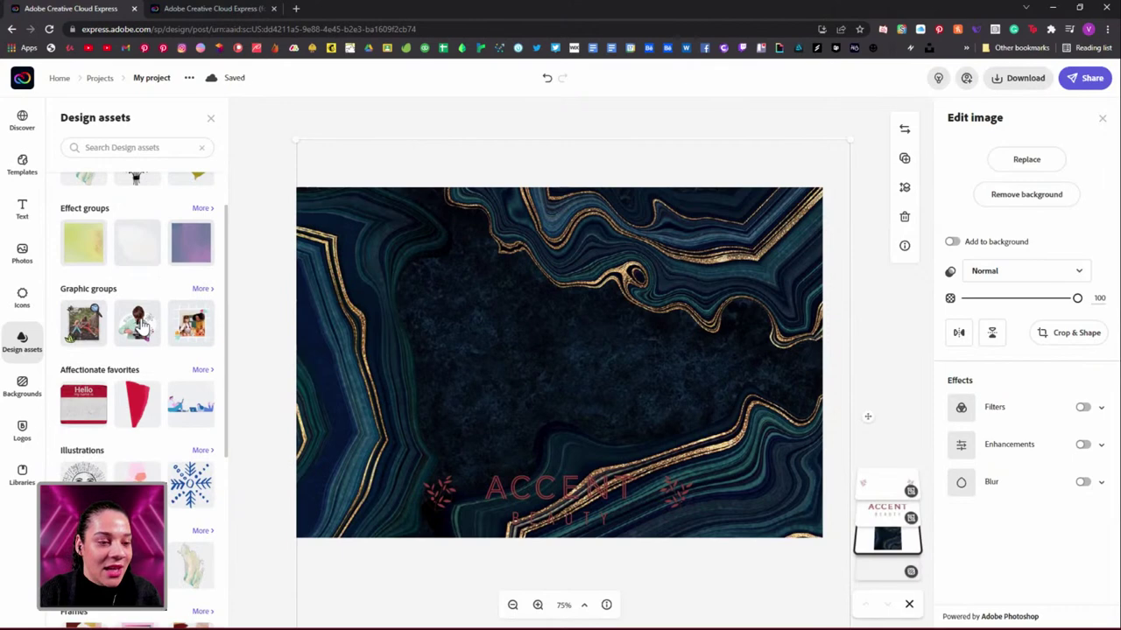
click(143, 326)
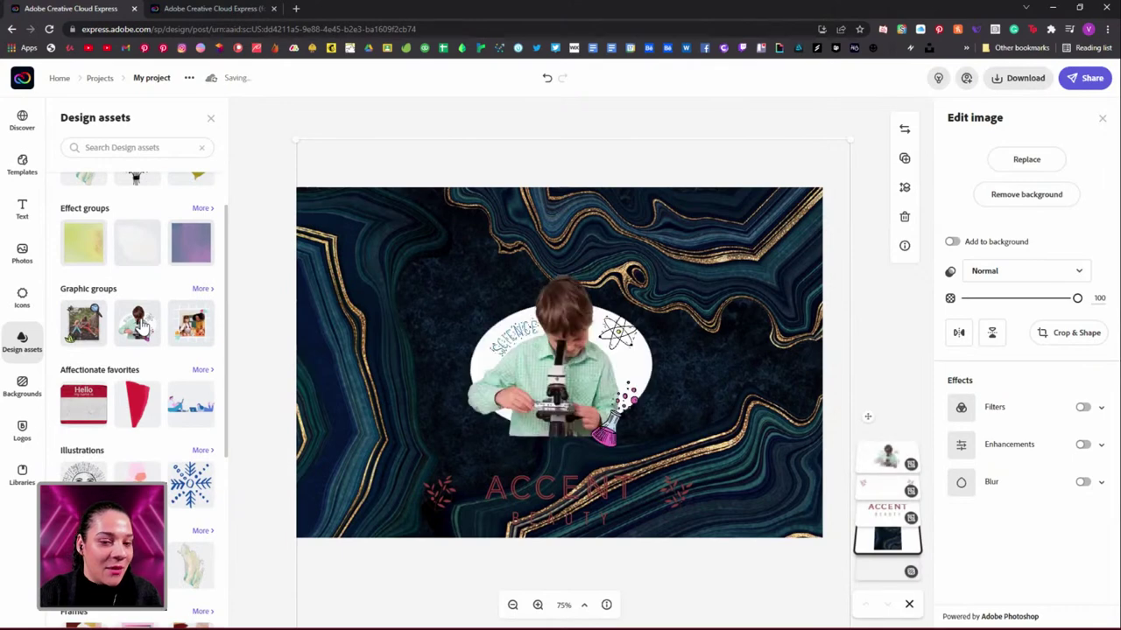
click(574, 378)
drag(579, 333, 593, 333)
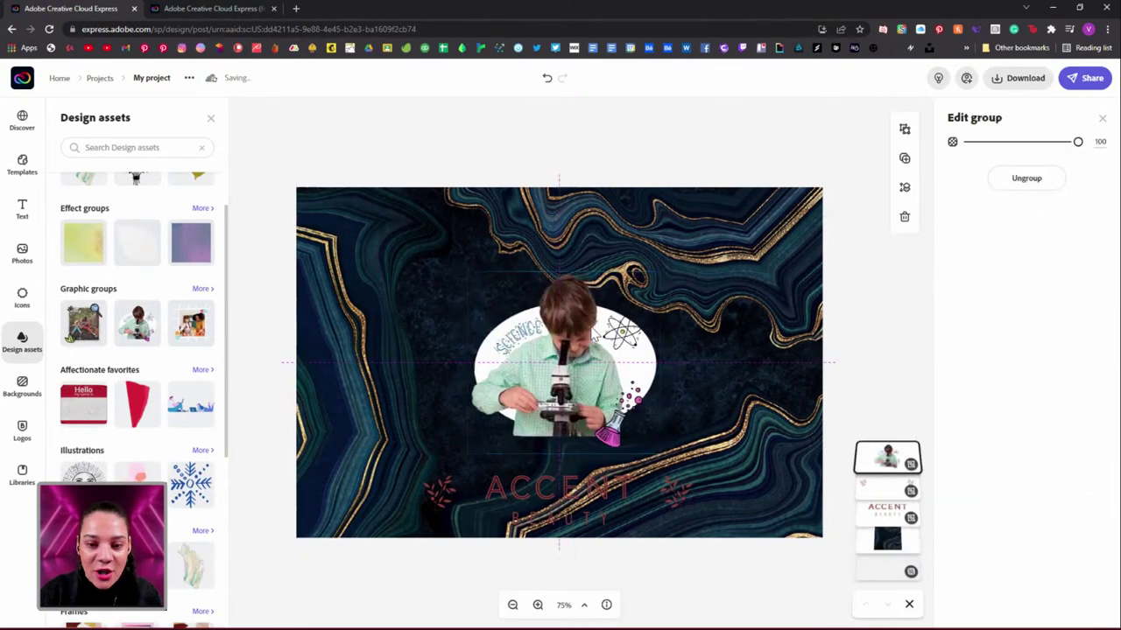
Step: Try repositioning the boy photo inside the science graphic group, and delete the whole group from the coupon
click(593, 333)
drag(614, 390, 598, 389)
drag(565, 348, 572, 362)
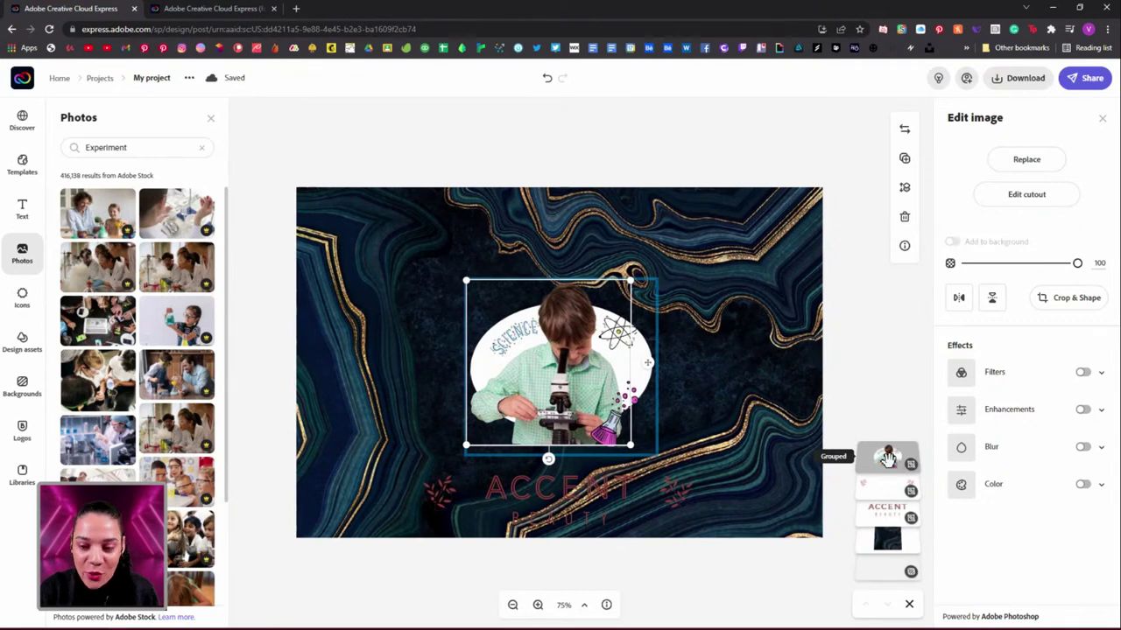
click(888, 459)
key(Delete)
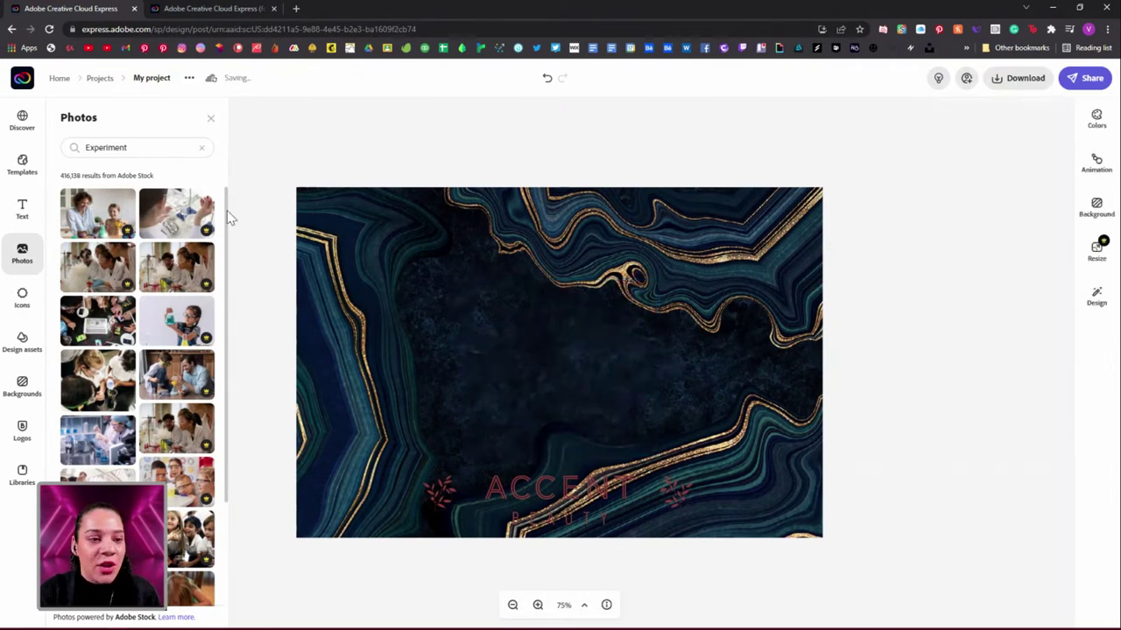
Step: Add the purple texture from the design assets' Effect groups and enlarge and reposition it to cover the whole coupon
click(25, 338)
scroll(150, 320, down, 3)
scroll(149, 318, up, 1)
scroll(144, 328, down, 2)
scroll(147, 341, down, 1)
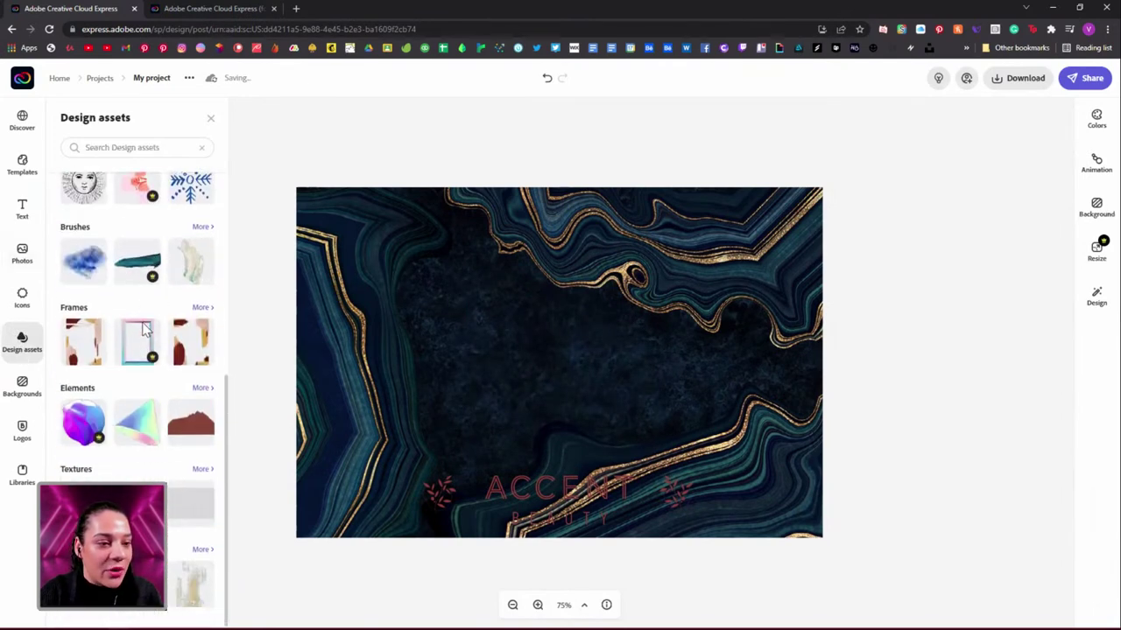
scroll(155, 471, up, 4)
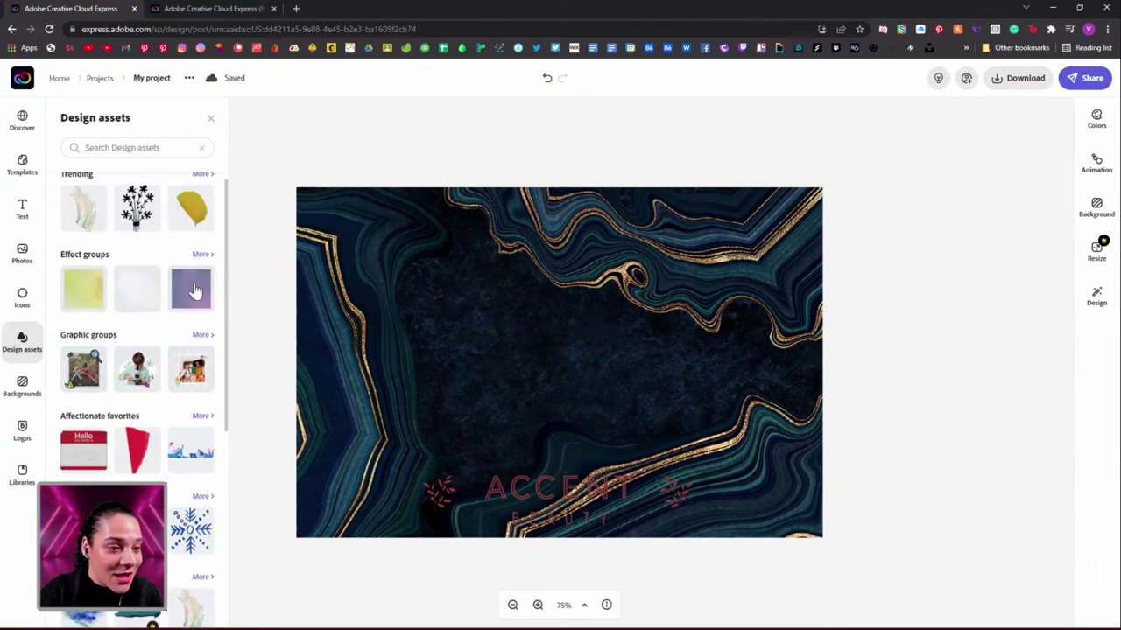
click(194, 292)
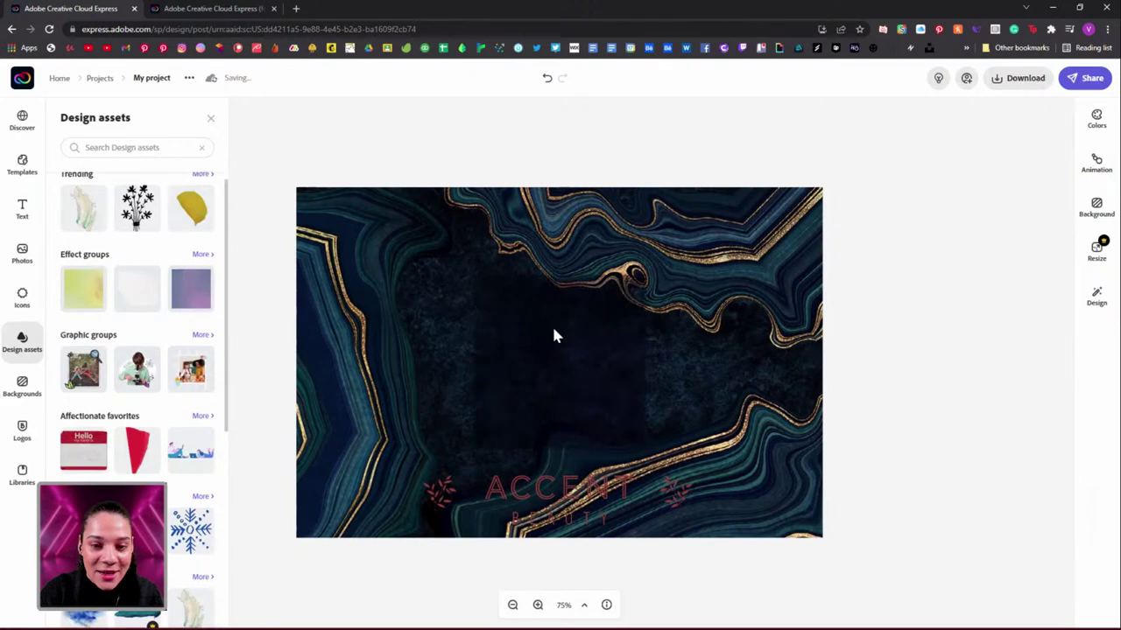
drag(645, 275, 871, 183)
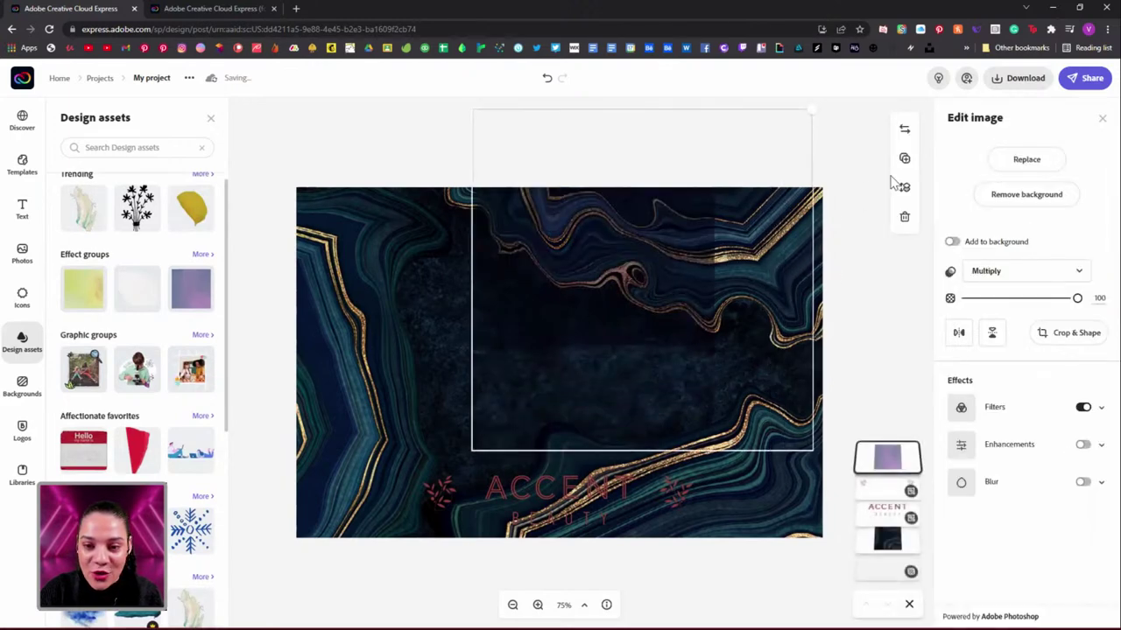
drag(695, 225, 489, 307)
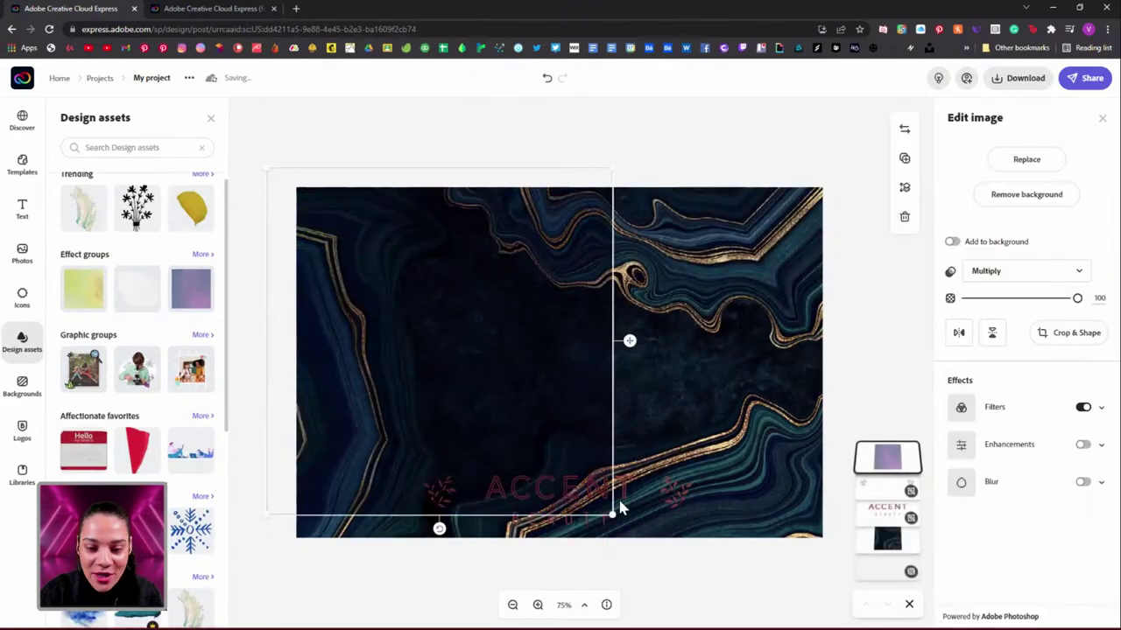
drag(612, 514, 836, 551)
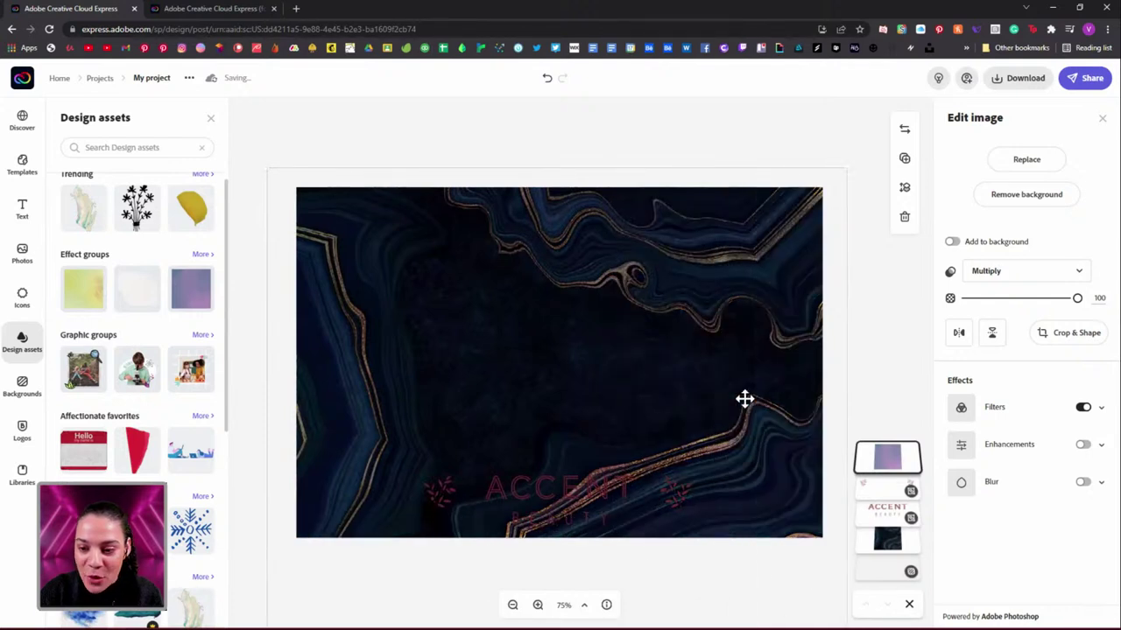
drag(633, 419, 634, 392)
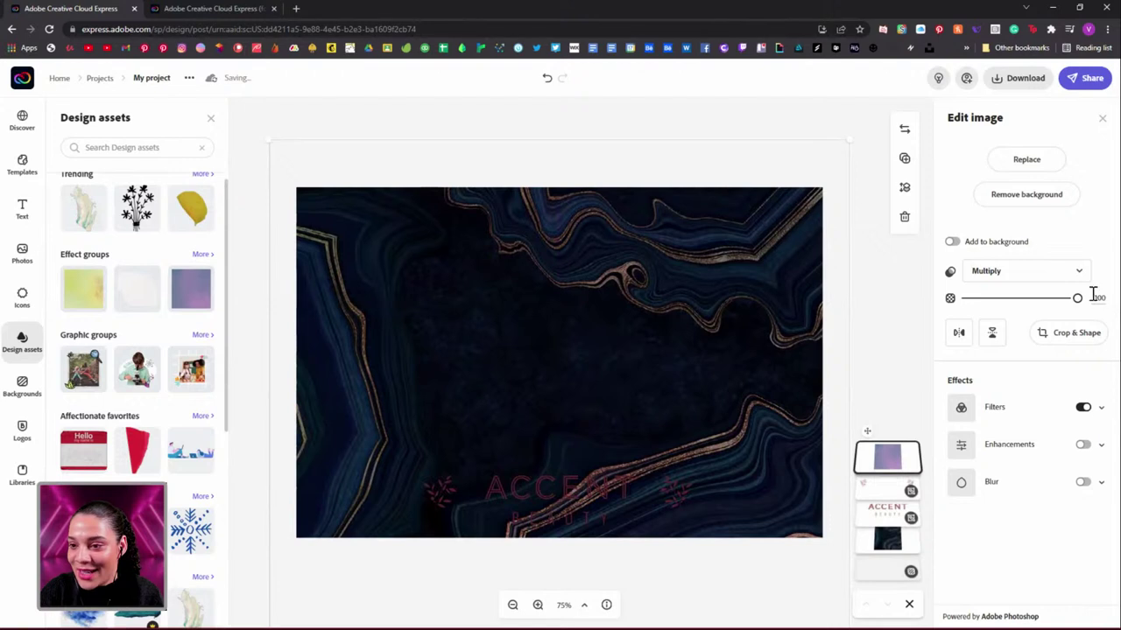
Step: Try the Darken filter on the purple Multiply overlay, and delete the overlay from the coupon
click(1079, 271)
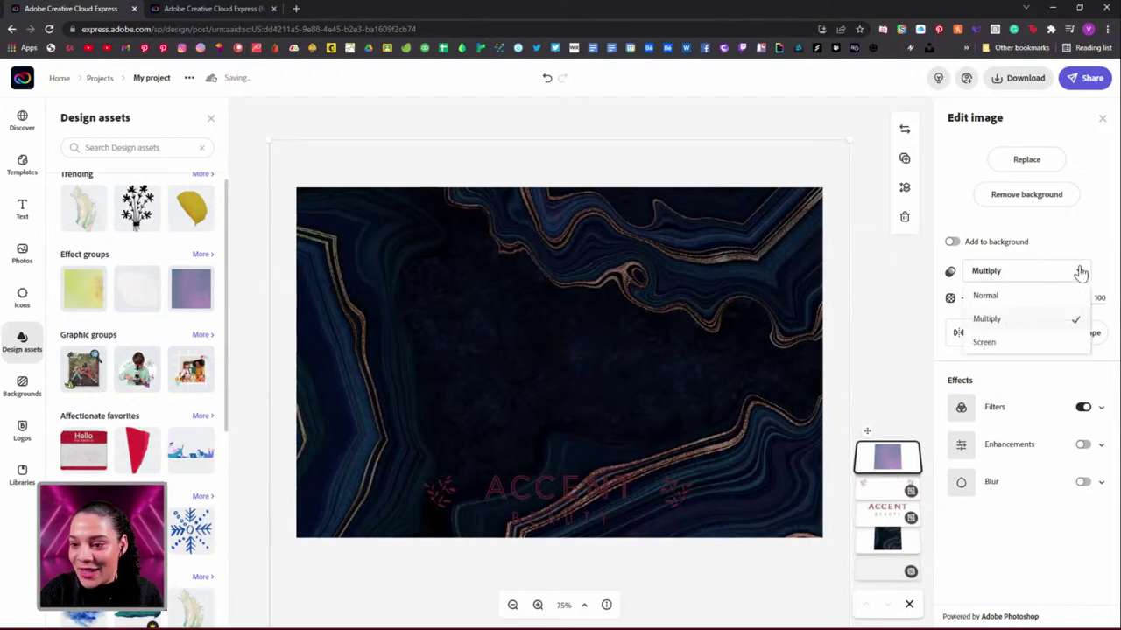
click(1100, 409)
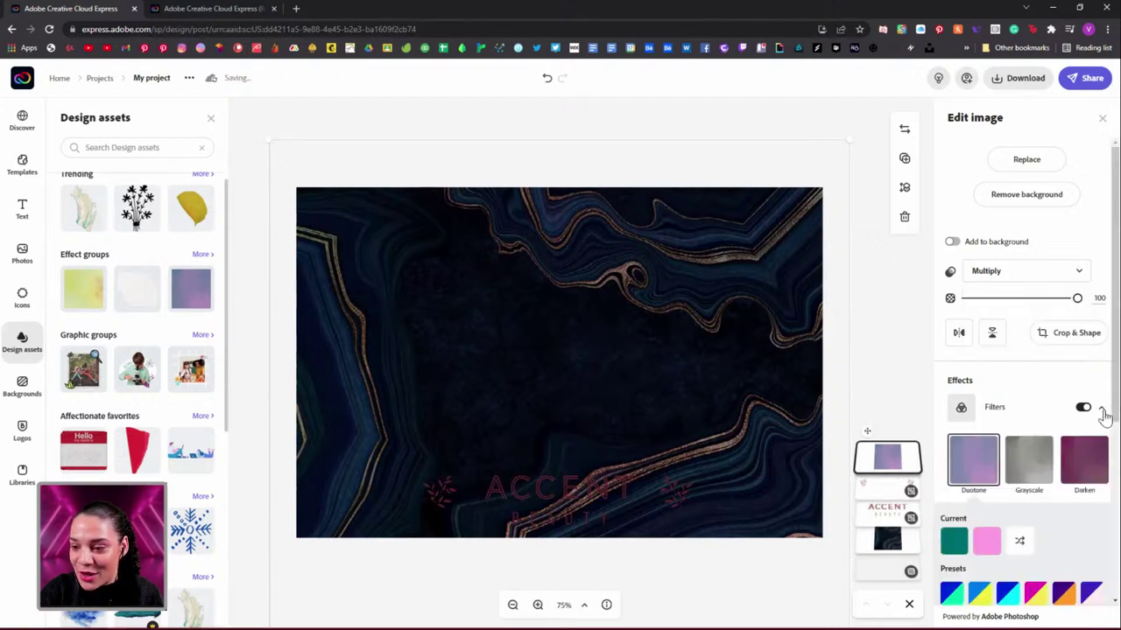
click(1080, 470)
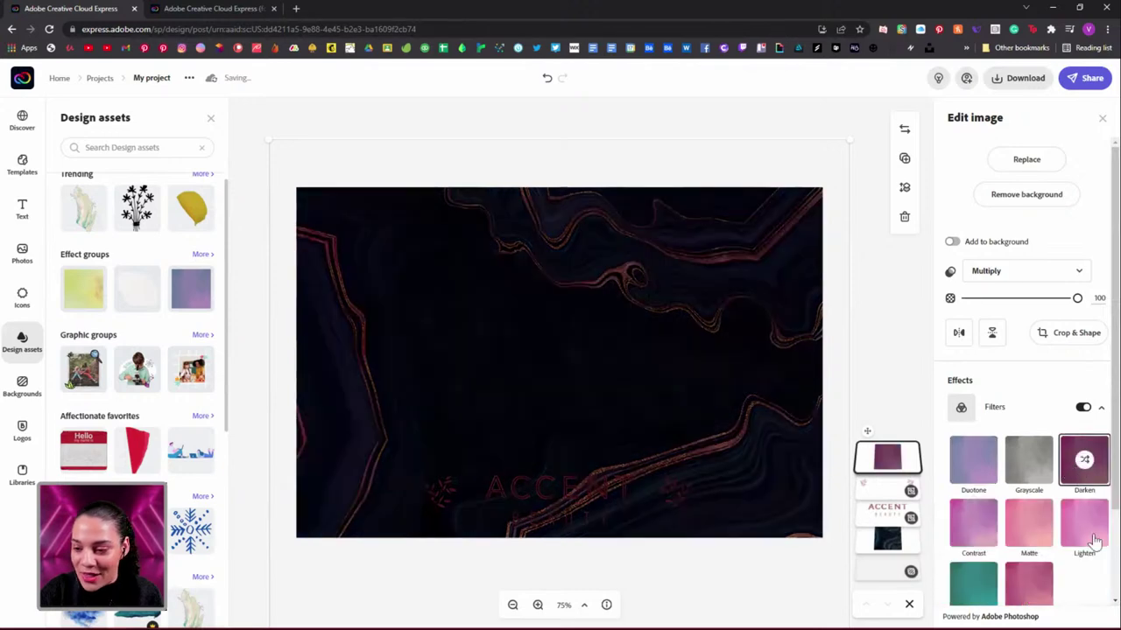
scroll(1094, 543, down, 2)
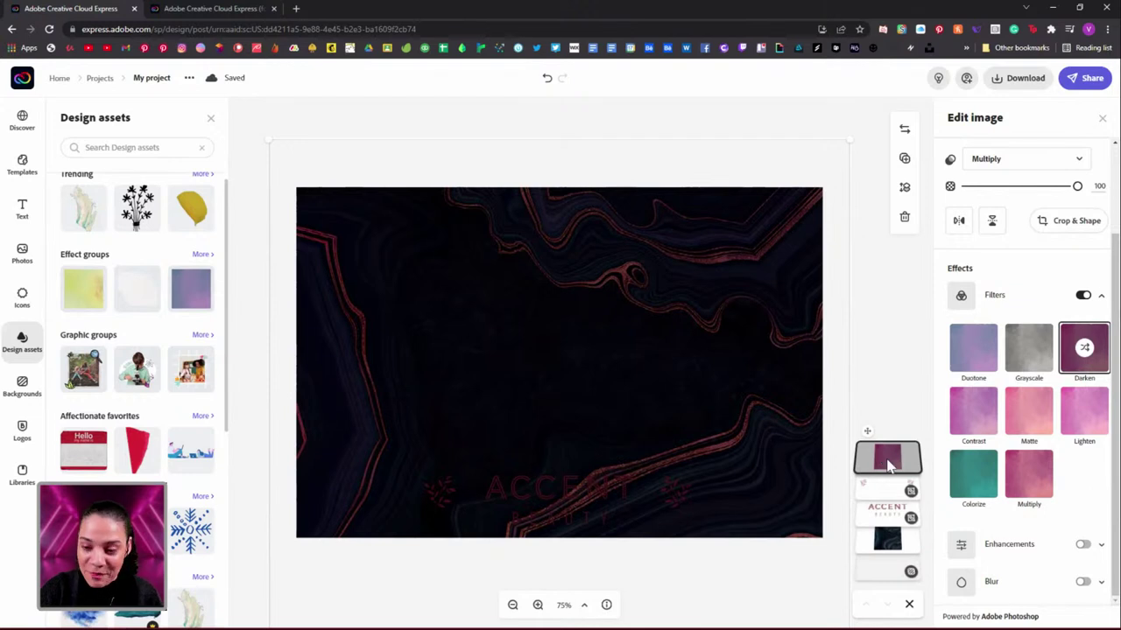
click(890, 467)
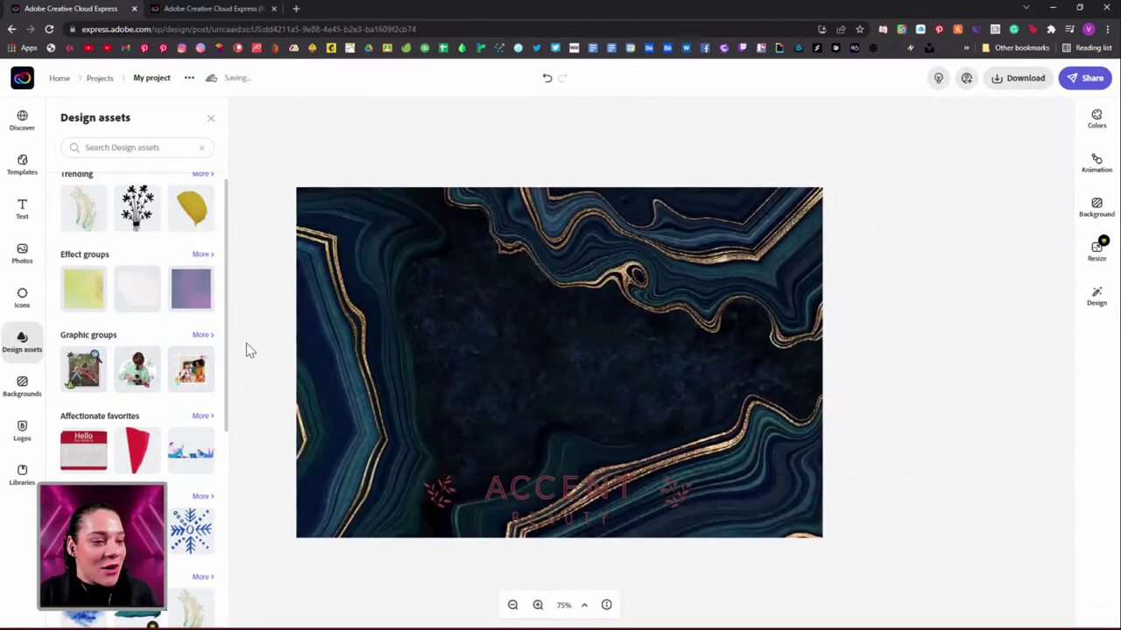
Step: Open the full Frames collection in the design assets and look through its frame categories
scroll(139, 363, up, 1)
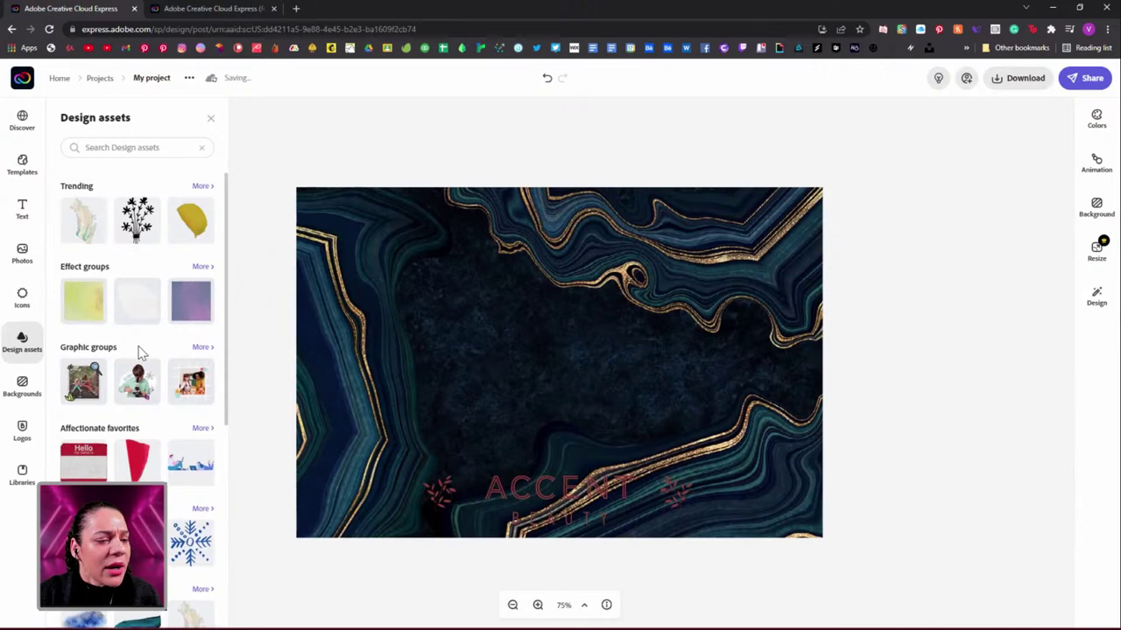
scroll(139, 352, down, 5)
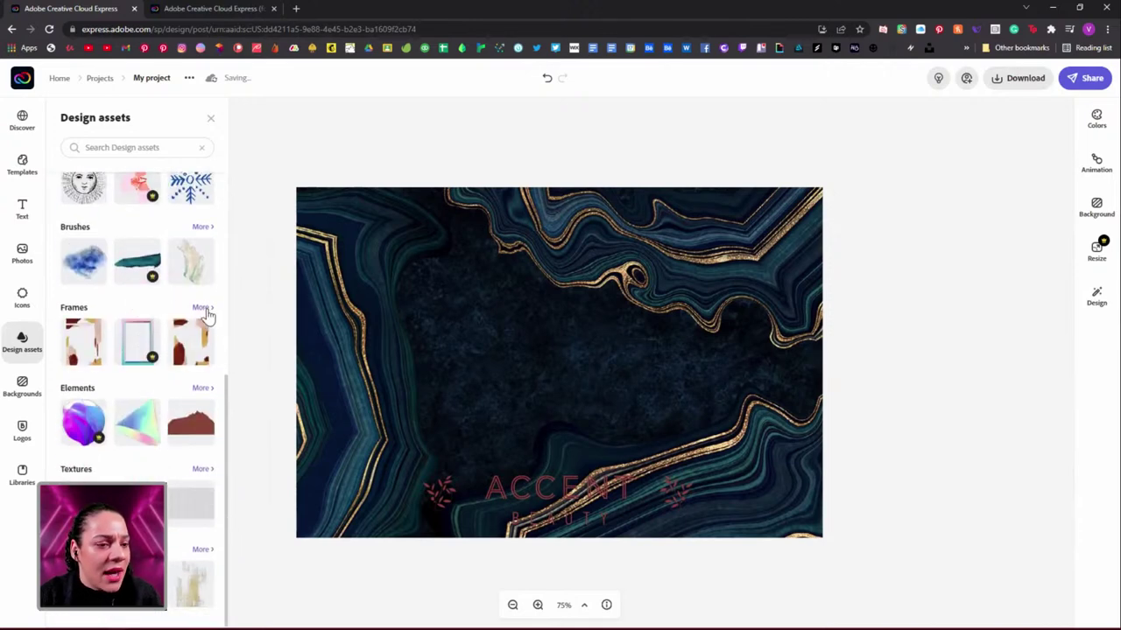
click(203, 308)
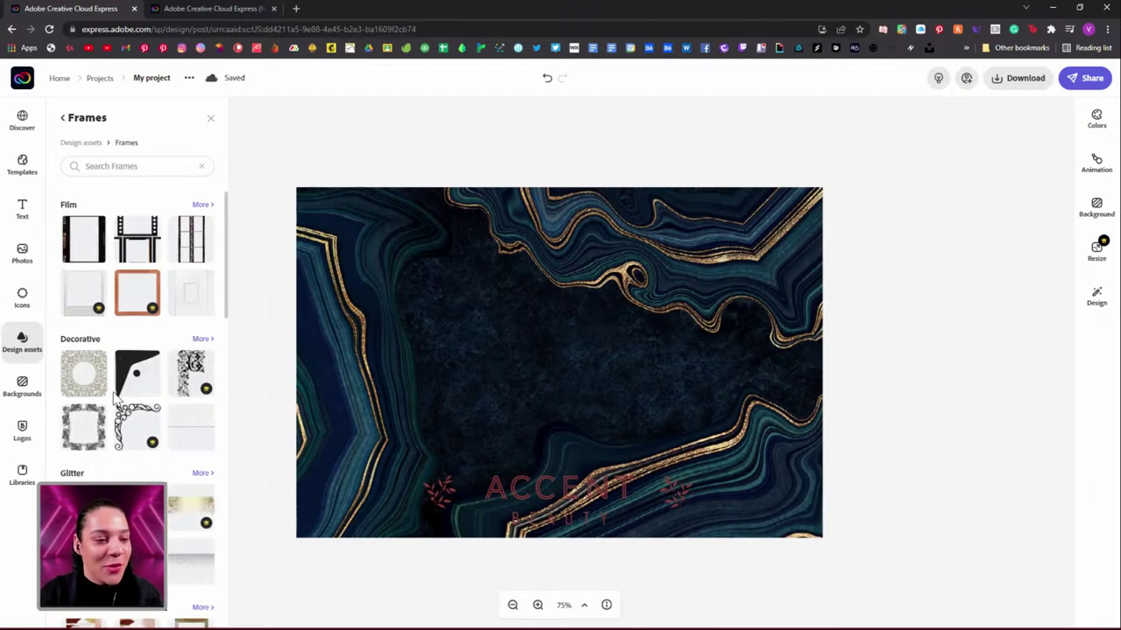
scroll(123, 403, down, 3)
scroll(124, 403, down, 1)
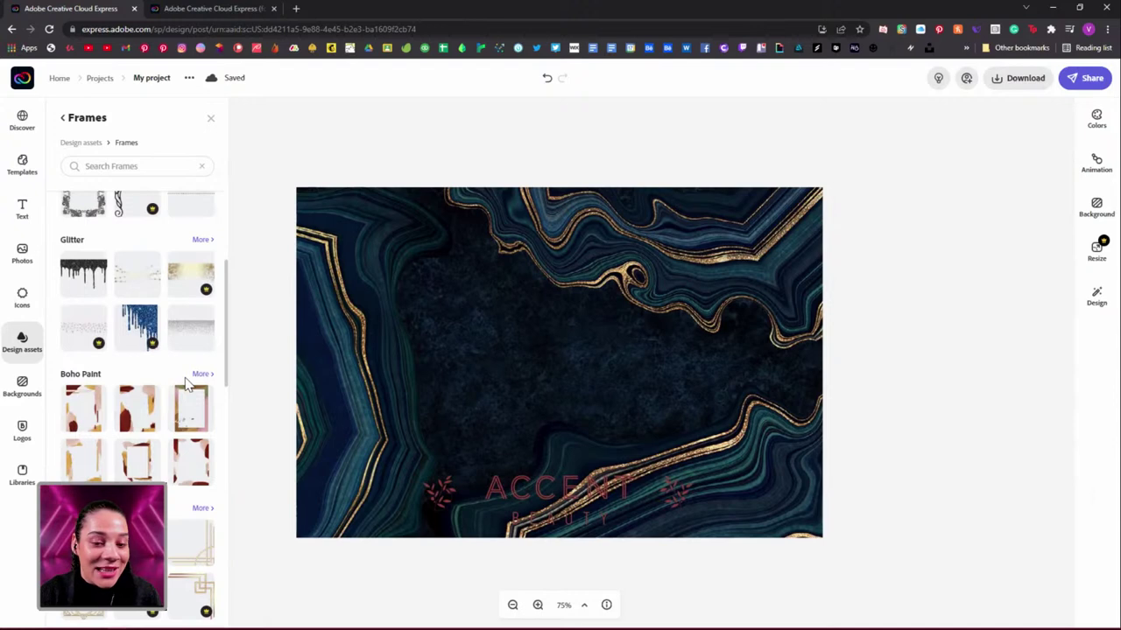
scroll(185, 385, down, 12)
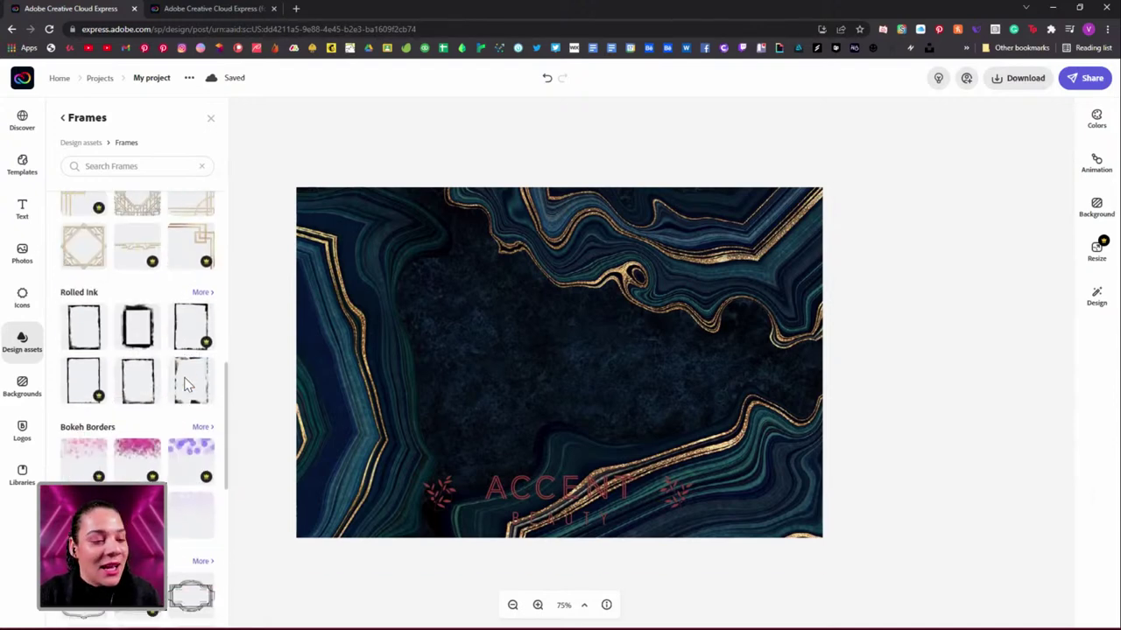
scroll(185, 385, down, 1)
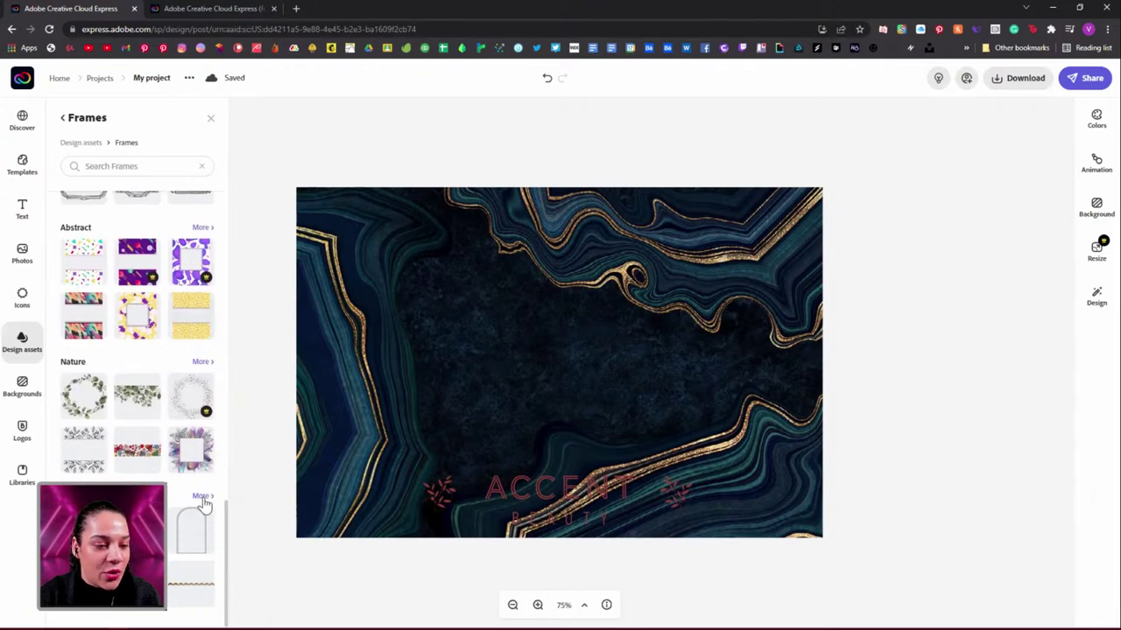
Step: Add the square frame with gold brushed texture from the Square Frames in the Geometric frames category
click(201, 496)
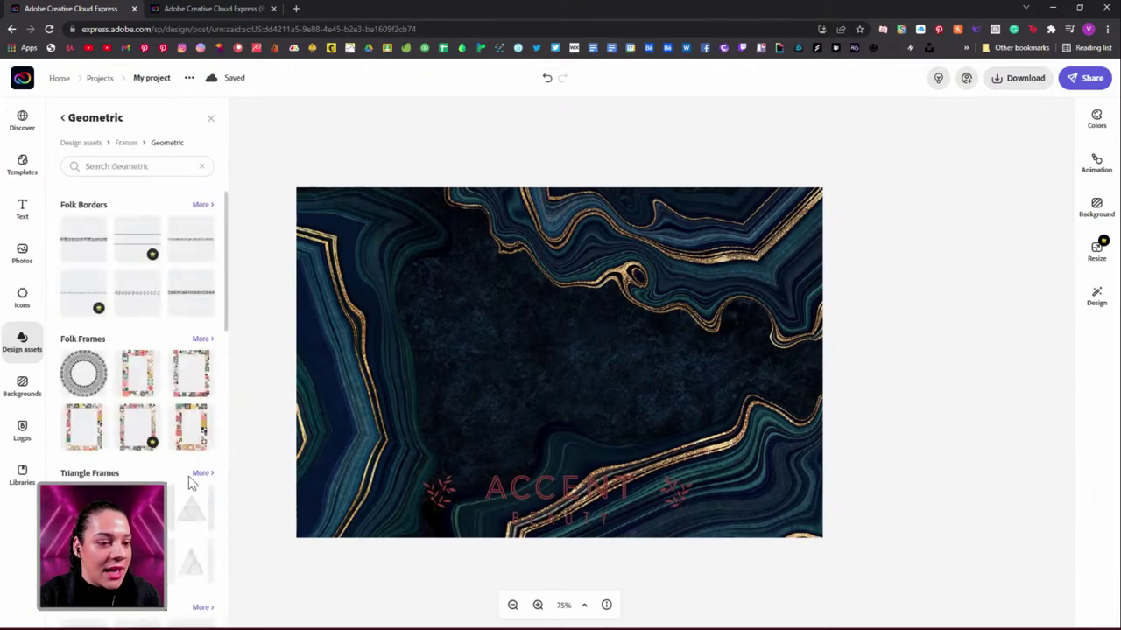
scroll(206, 324, down, 1)
scroll(200, 325, down, 5)
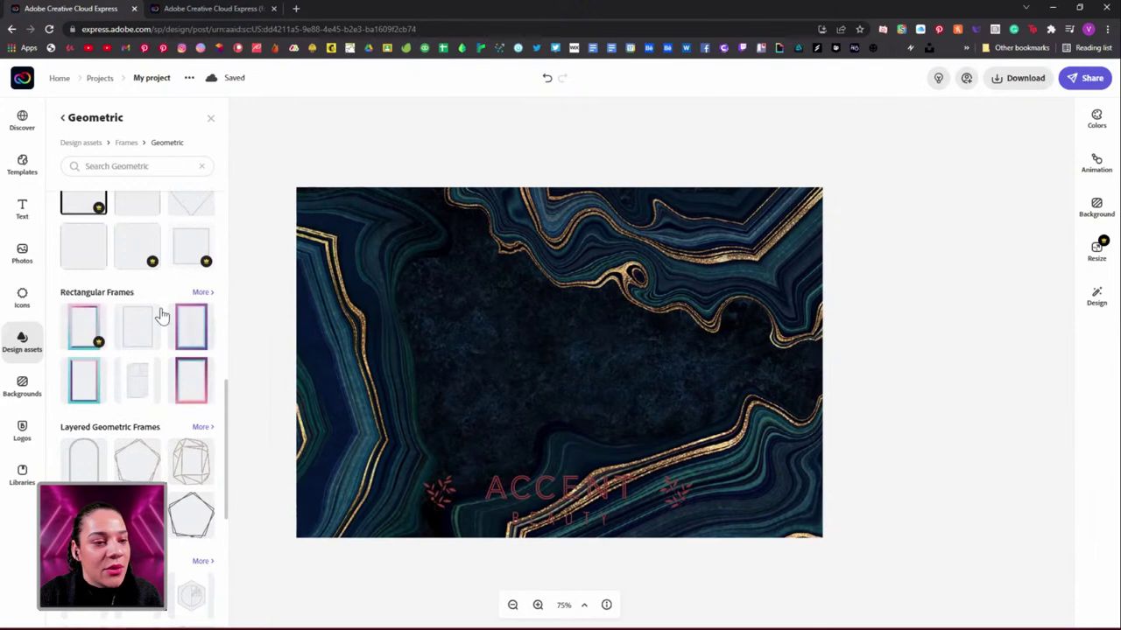
scroll(172, 300, up, 1)
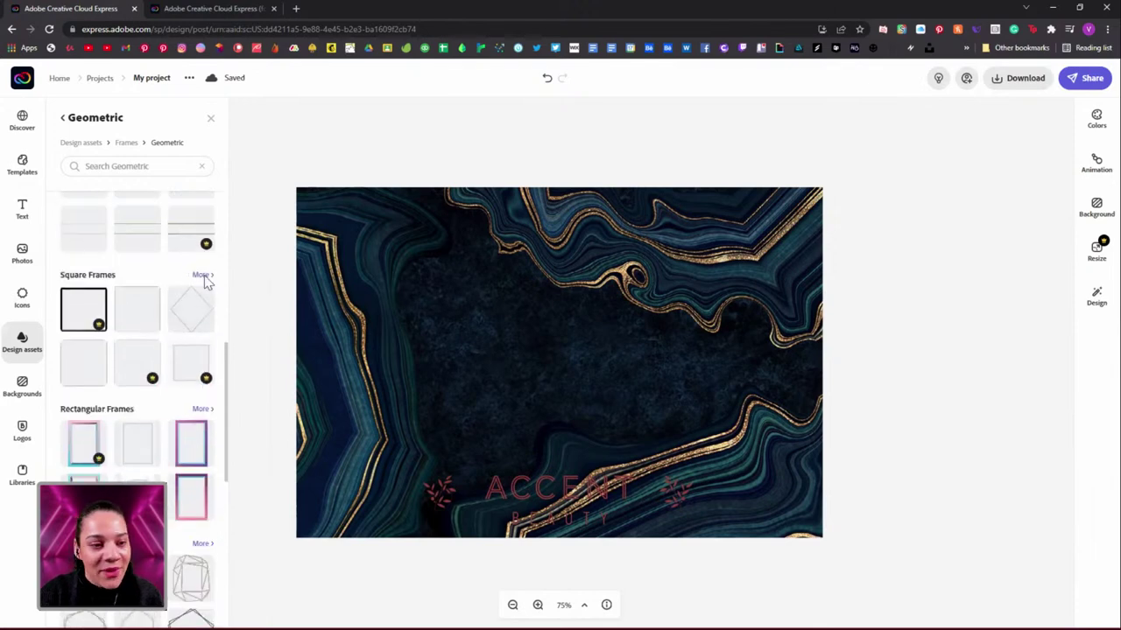
click(202, 276)
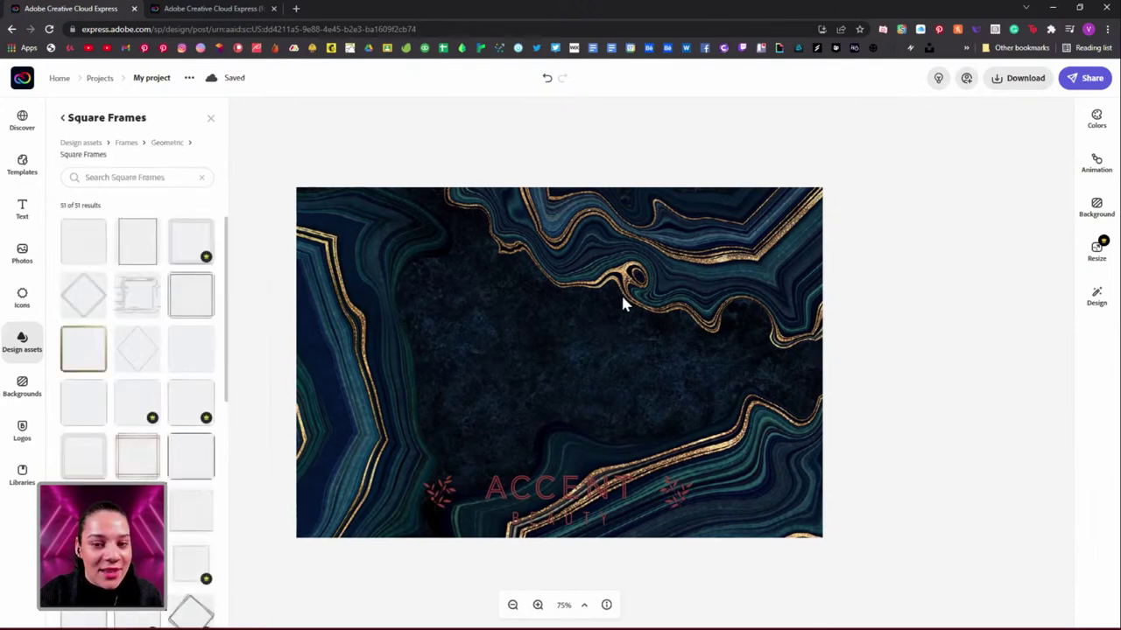
scroll(185, 383, down, 5)
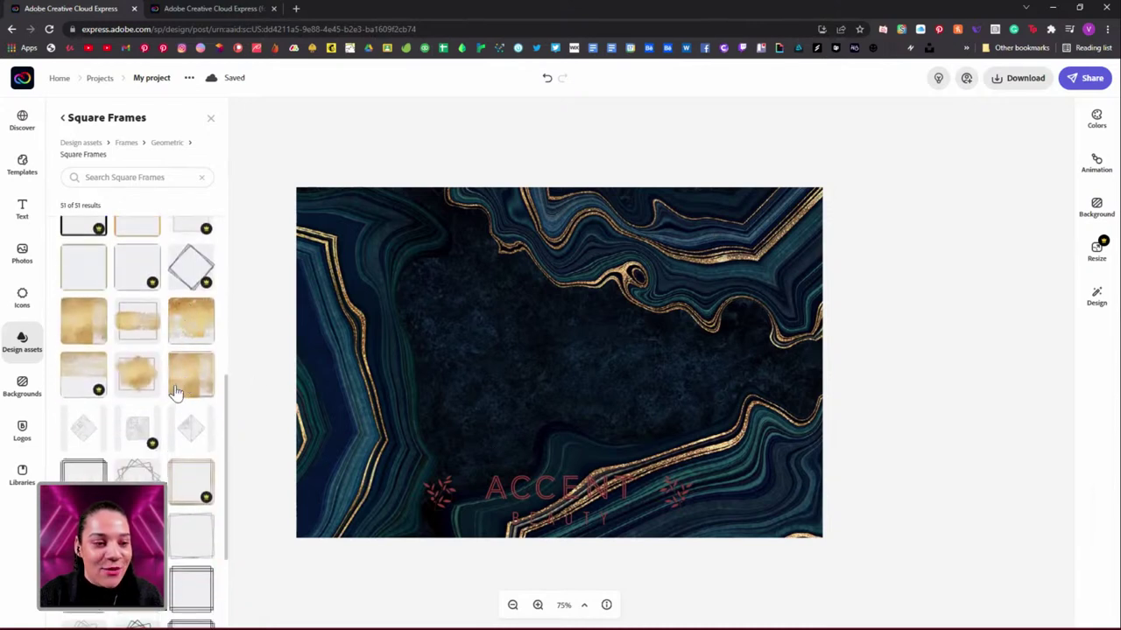
click(192, 336)
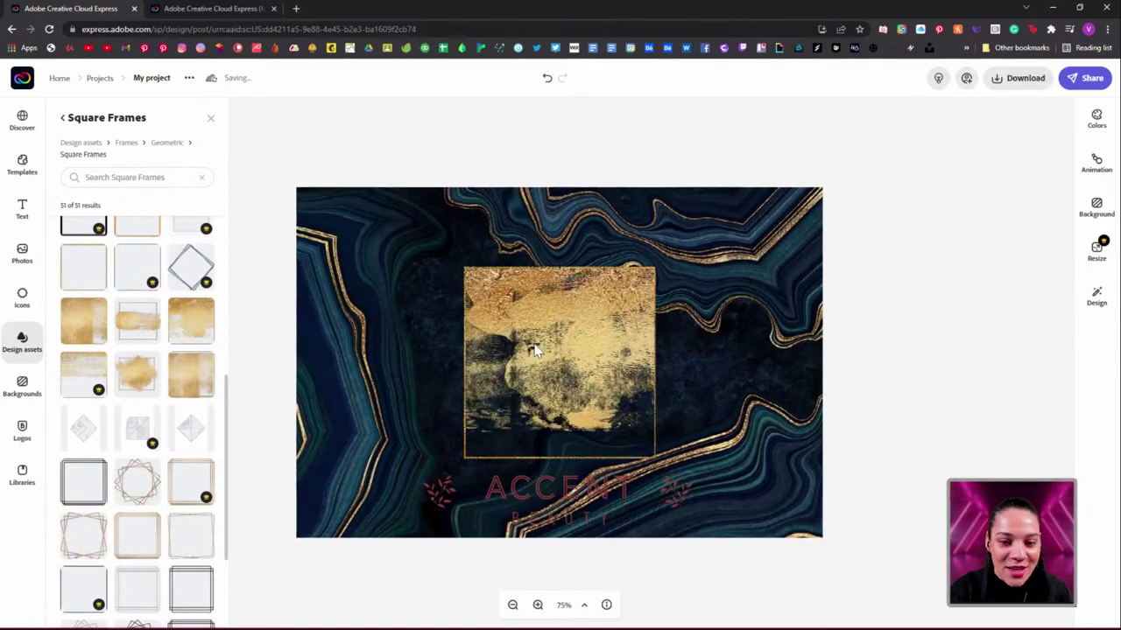
Step: Enlarge the gold textured square frame and centre it on the coupon
click(558, 342)
drag(655, 267, 698, 224)
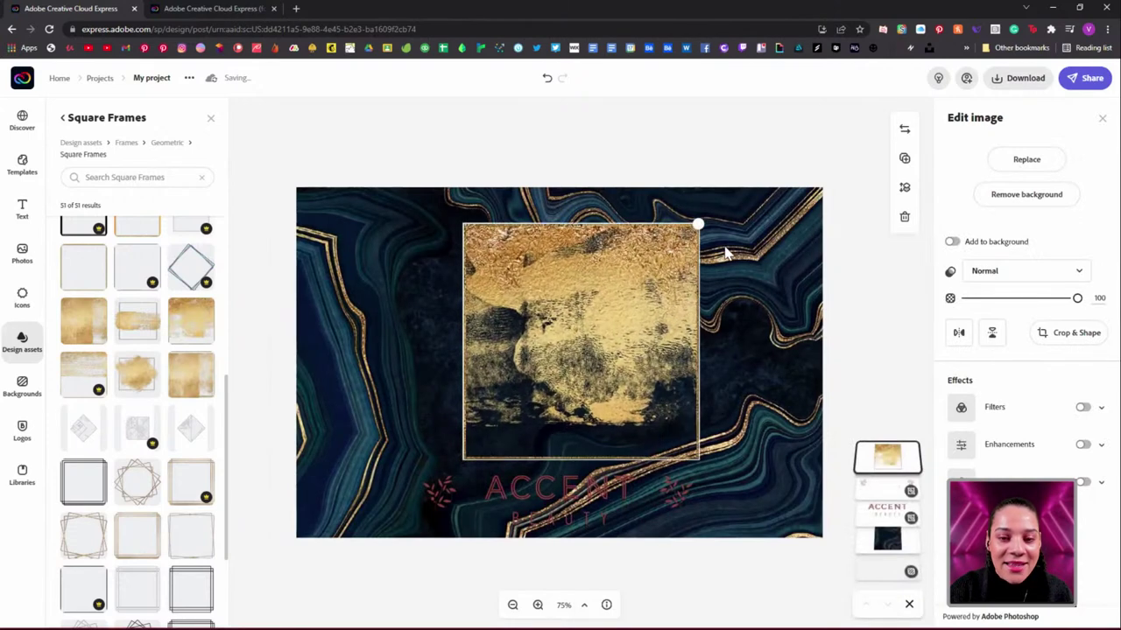
drag(636, 277, 612, 306)
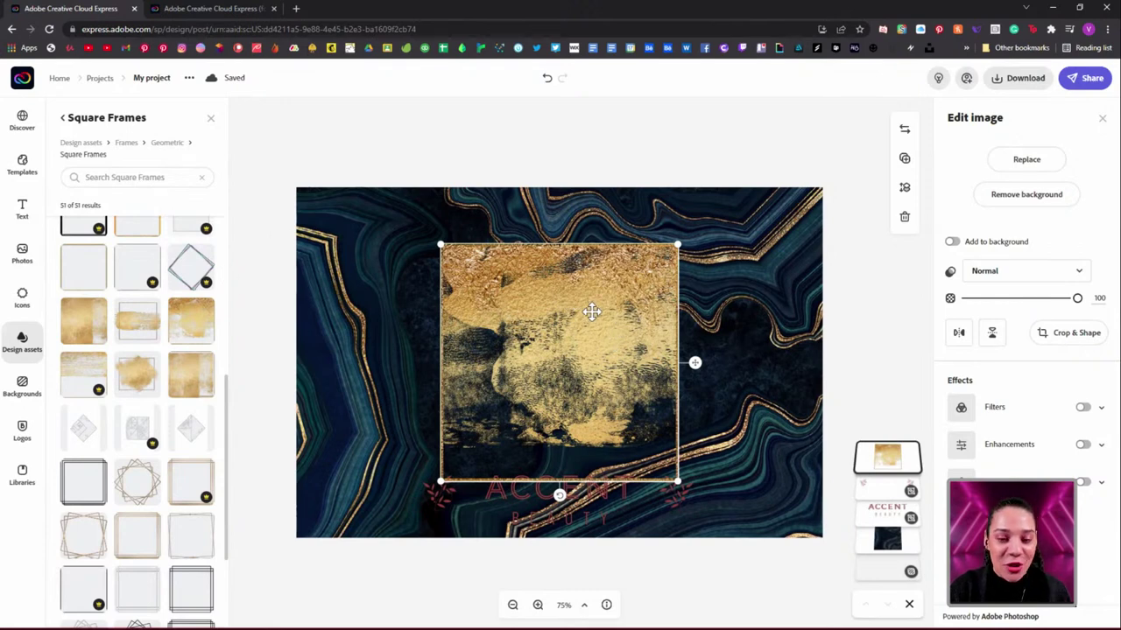
Step: Replace the gold textured square frame with the square frame that has gold brush strokes across its upper half
key(Delete)
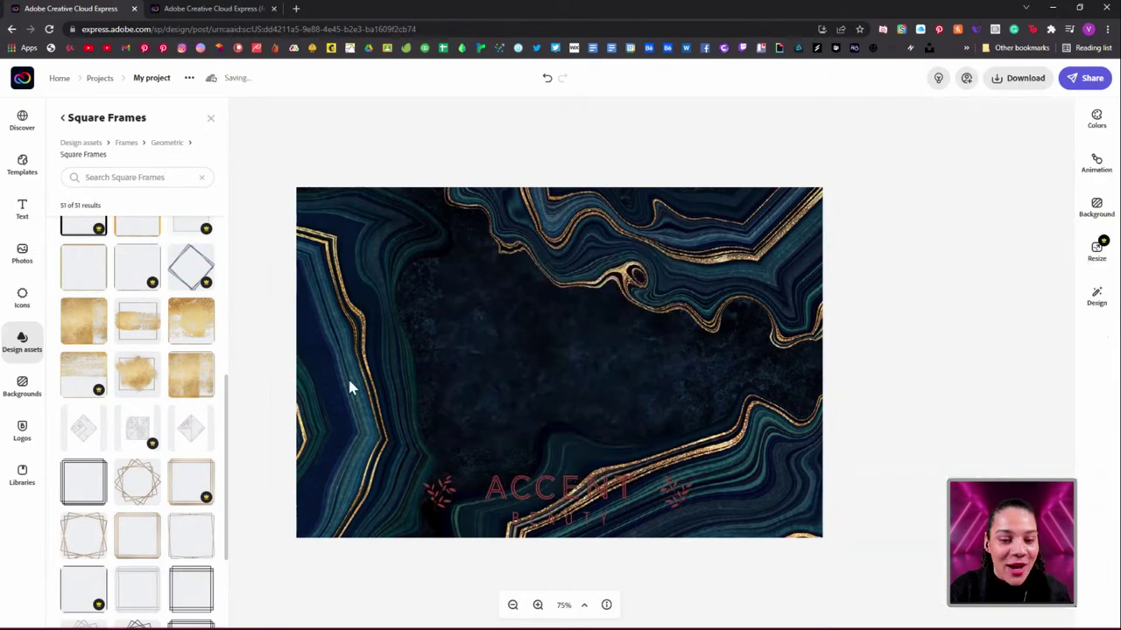
click(85, 379)
click(606, 330)
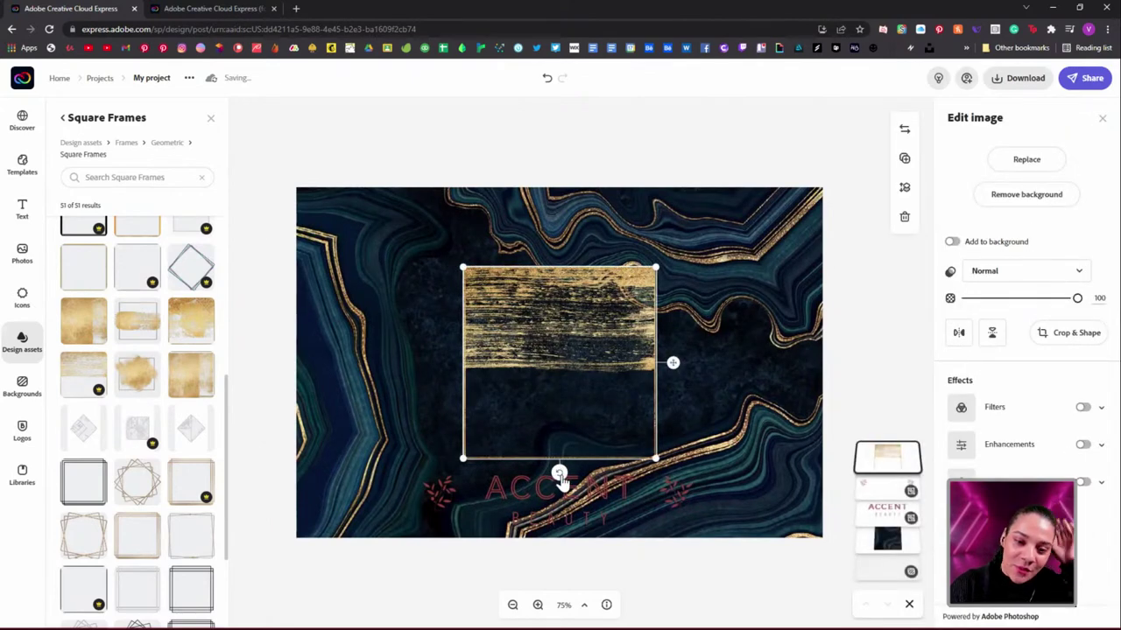
Step: Rotate the brushed gold frame 180 degrees and enlarge it around the middle of the coupon
drag(559, 475, 560, 253)
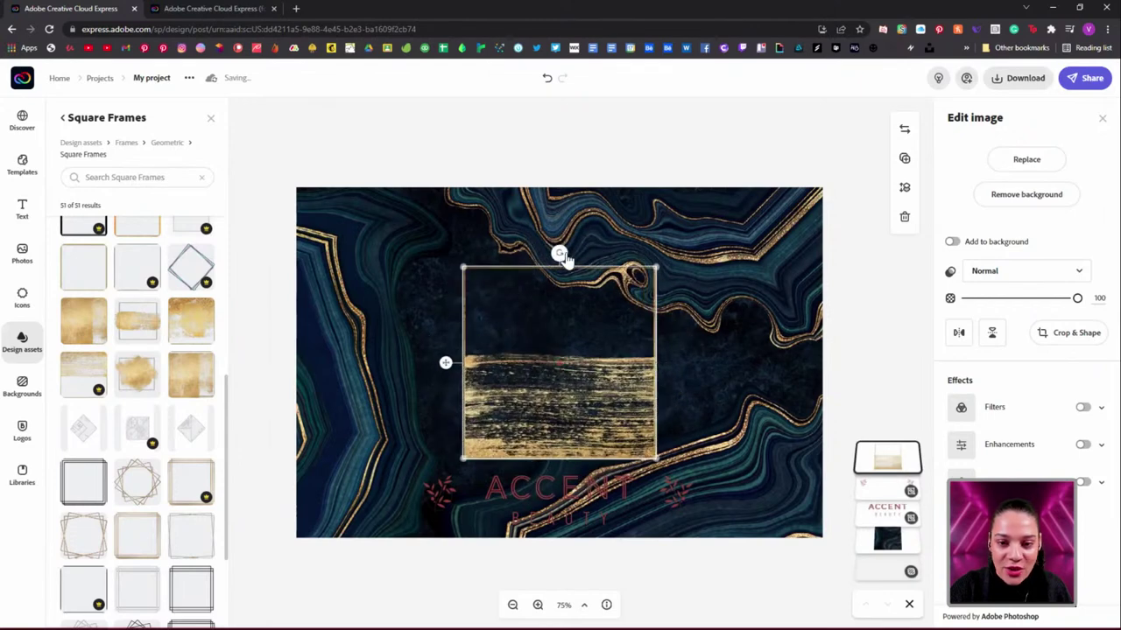
drag(656, 266, 715, 239)
drag(651, 297, 630, 341)
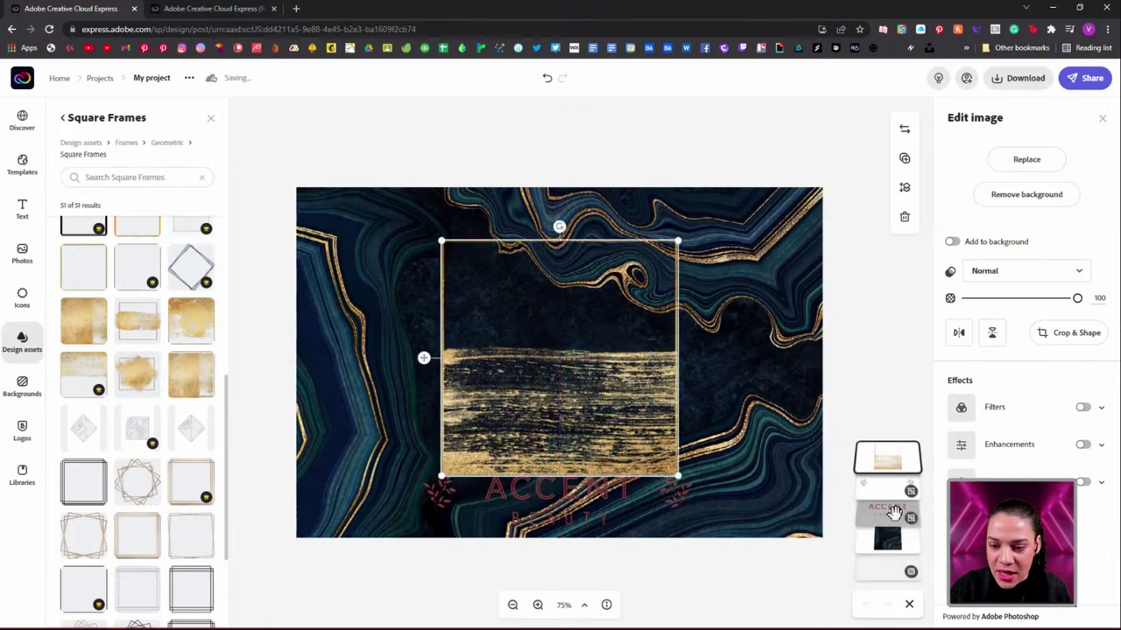
Step: Move the ACCENT BEAUTY text and the leaf ornaments clear of the frame, and centre the gold frame on the coupon
click(887, 510)
drag(582, 492, 344, 292)
click(669, 496)
click(671, 497)
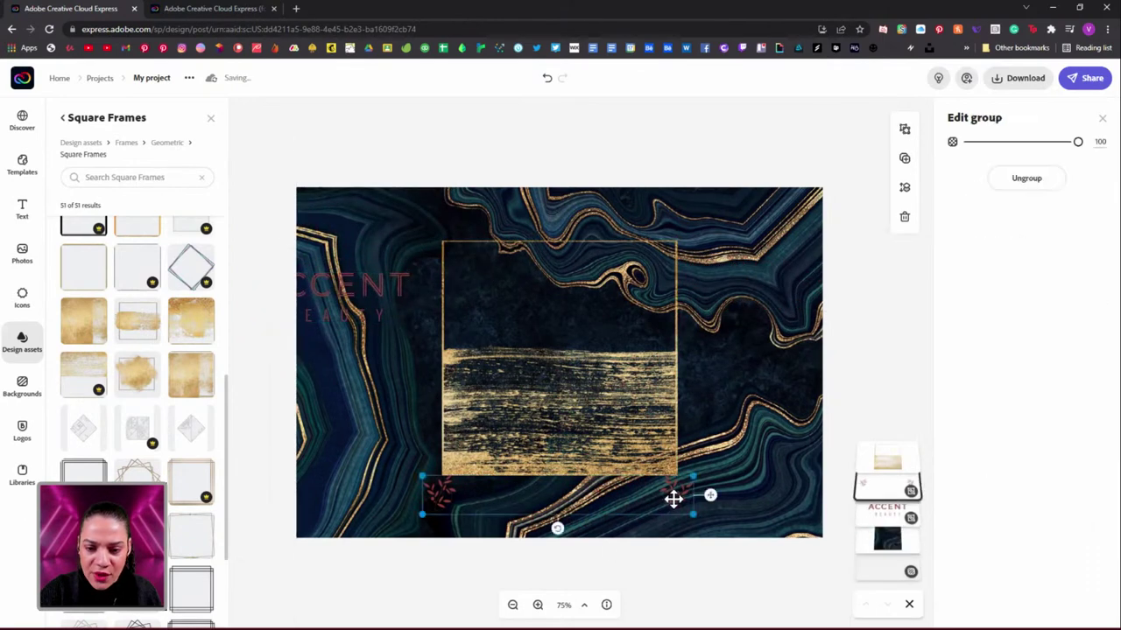
drag(670, 496, 400, 402)
drag(587, 388, 596, 408)
drag(593, 406, 588, 405)
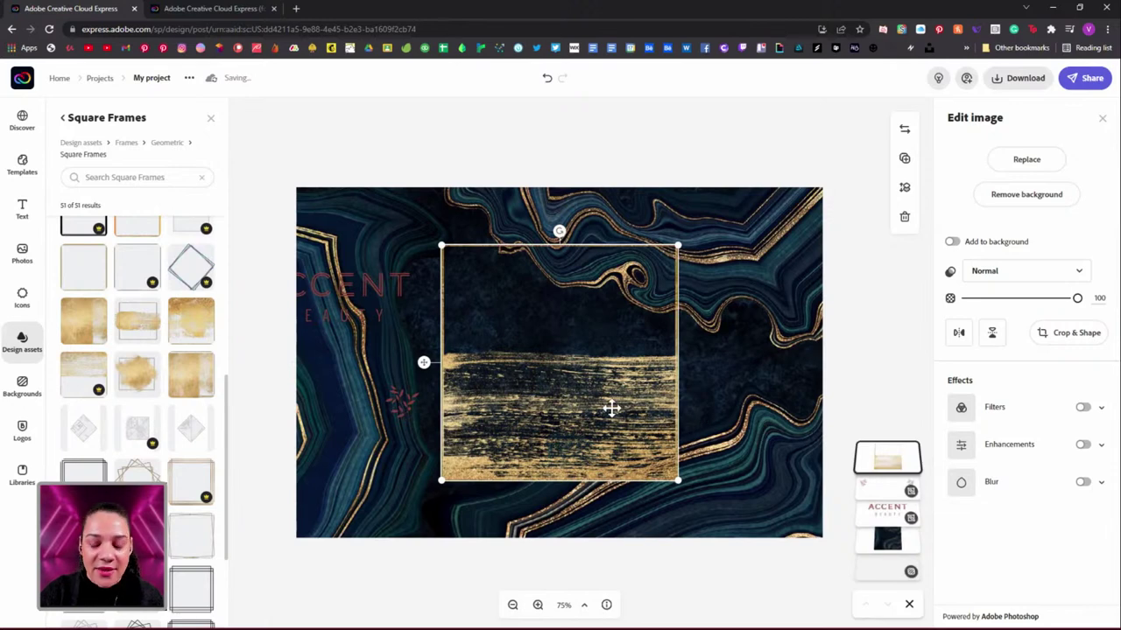
Step: Place the leaf ornaments below the gold frame and the ACCENT BEAUTY text in the coupon's upper-right corner
drag(394, 404, 675, 509)
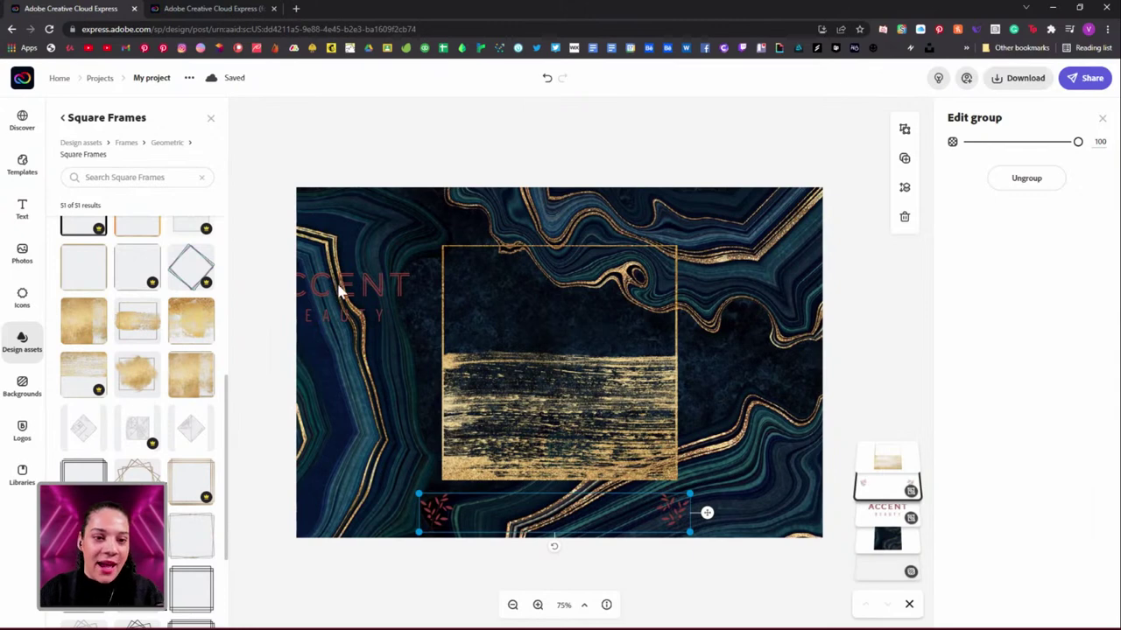
drag(341, 292, 777, 412)
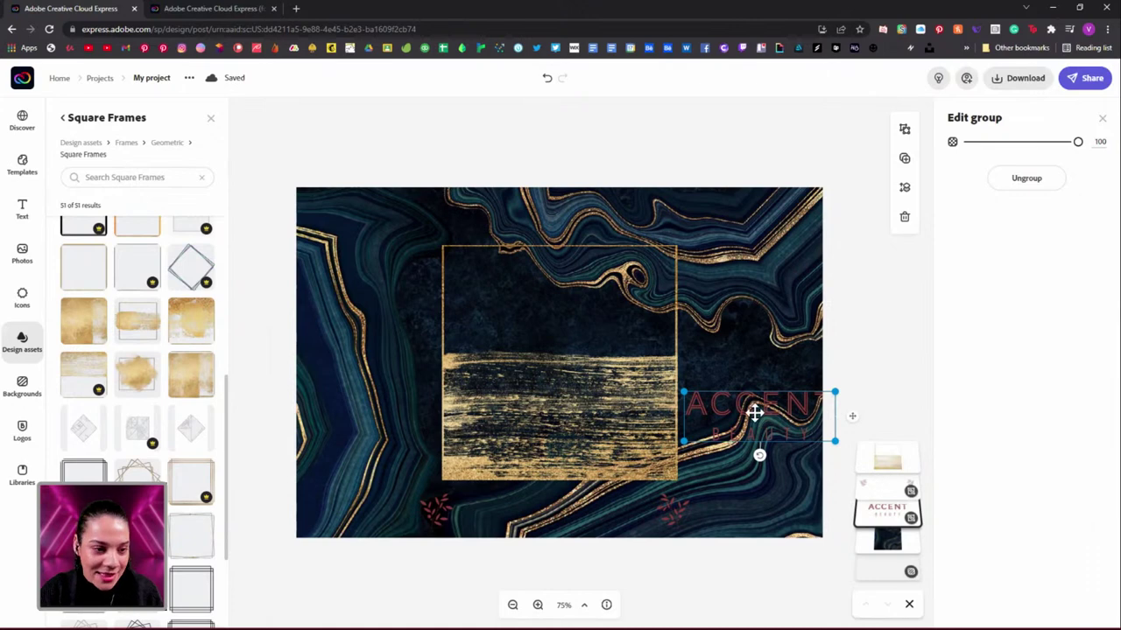
drag(755, 412, 762, 201)
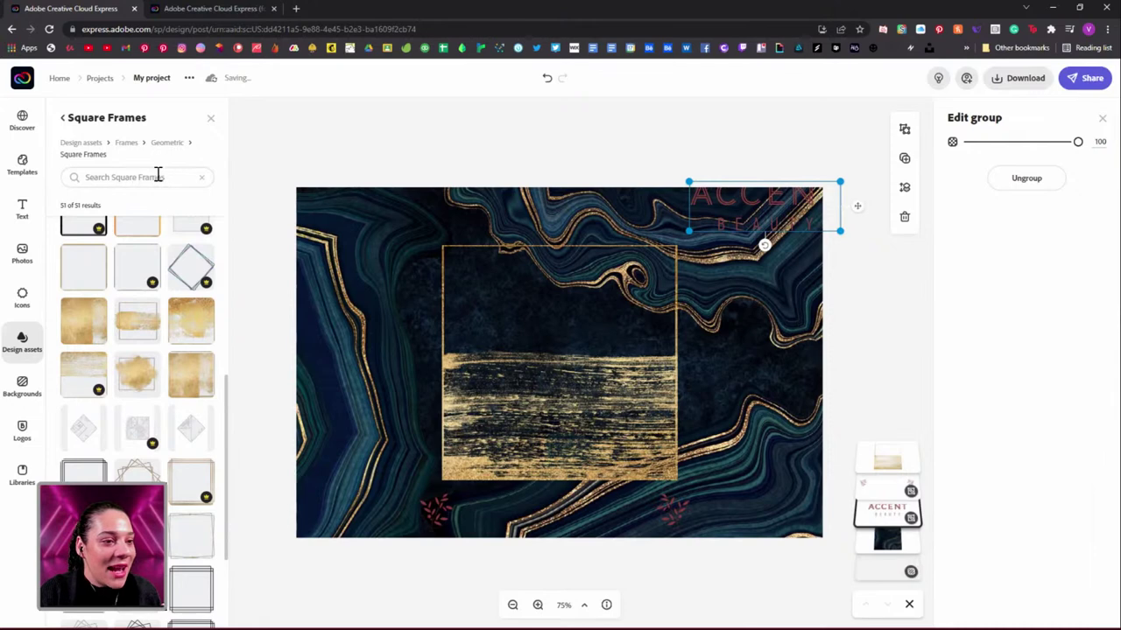
Step: Search the icons for "sun" and then "square", and add a solid square to the coupon
click(22, 298)
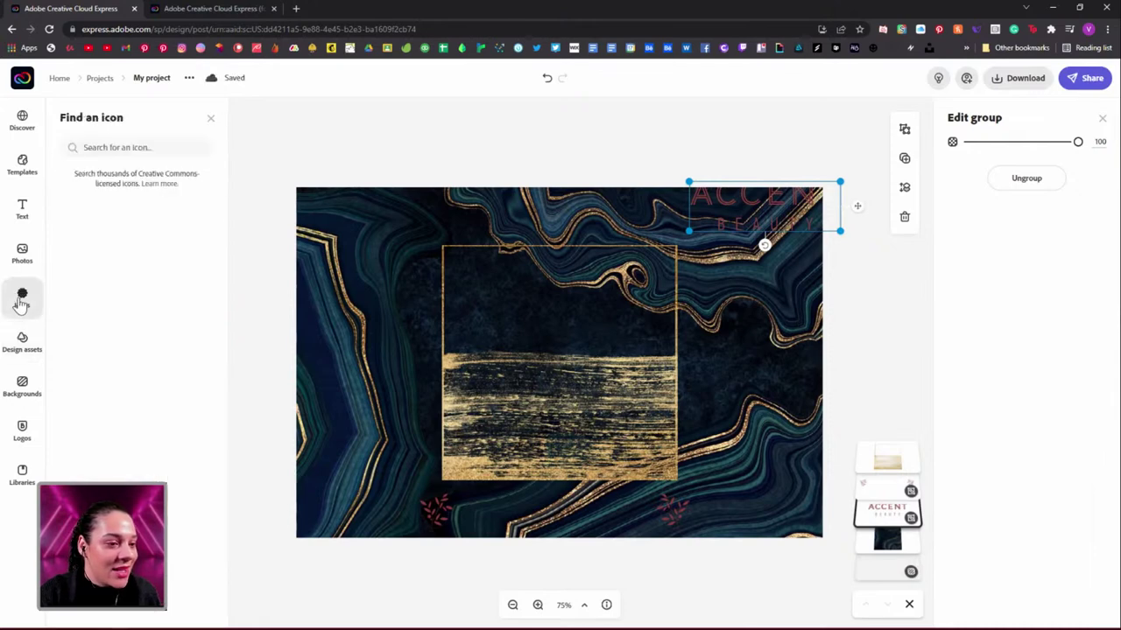
text(sun)
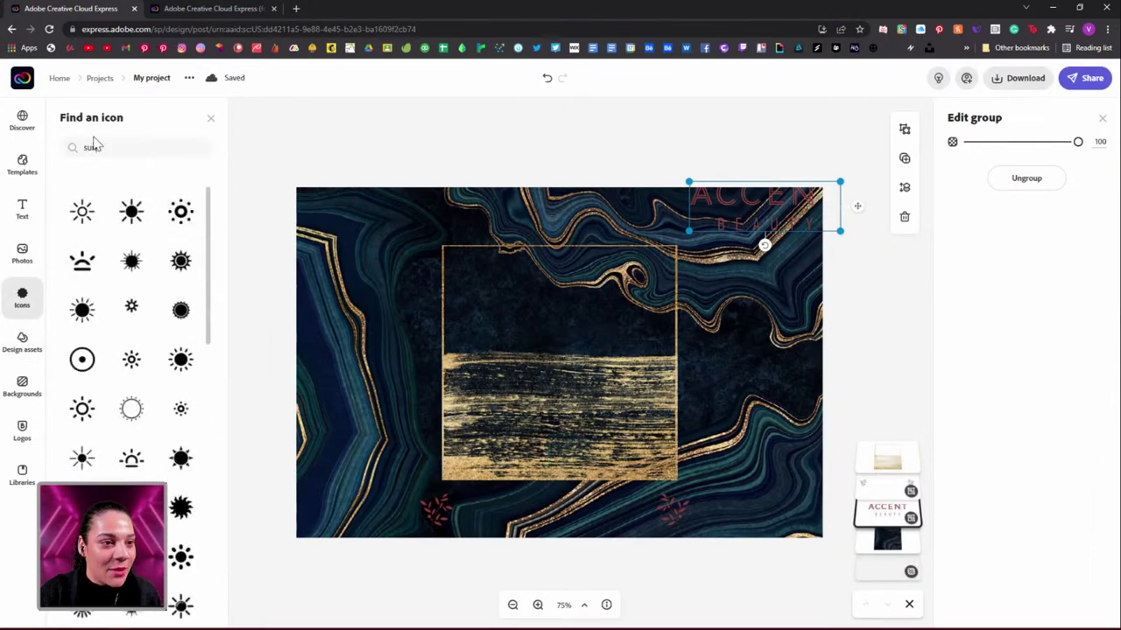
double_click(90, 149)
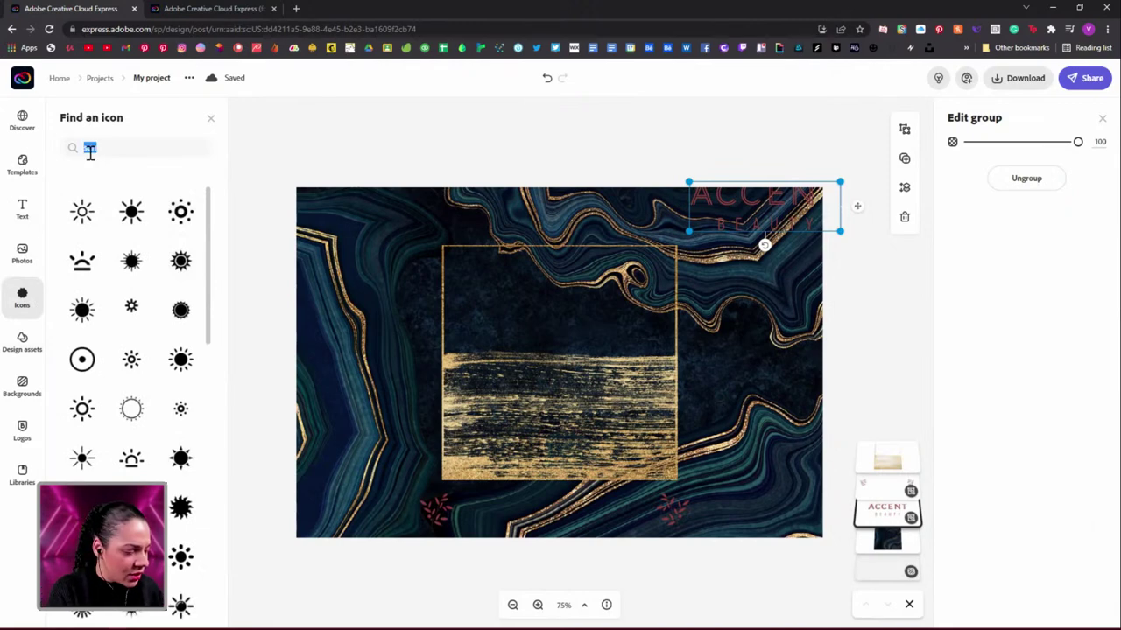
text(s)
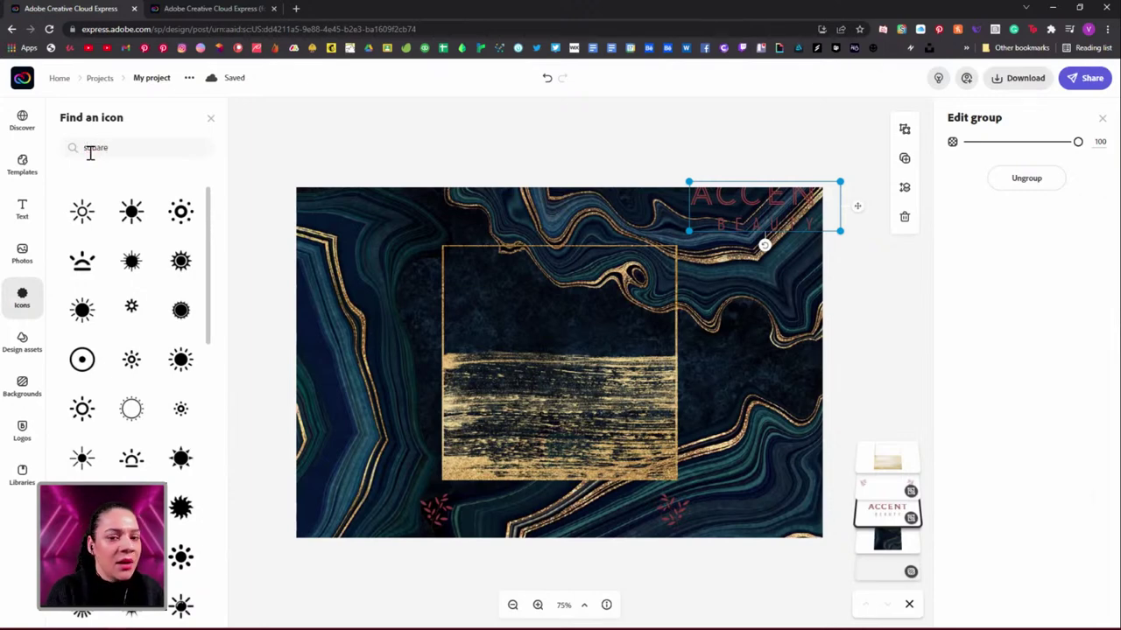
key(Return)
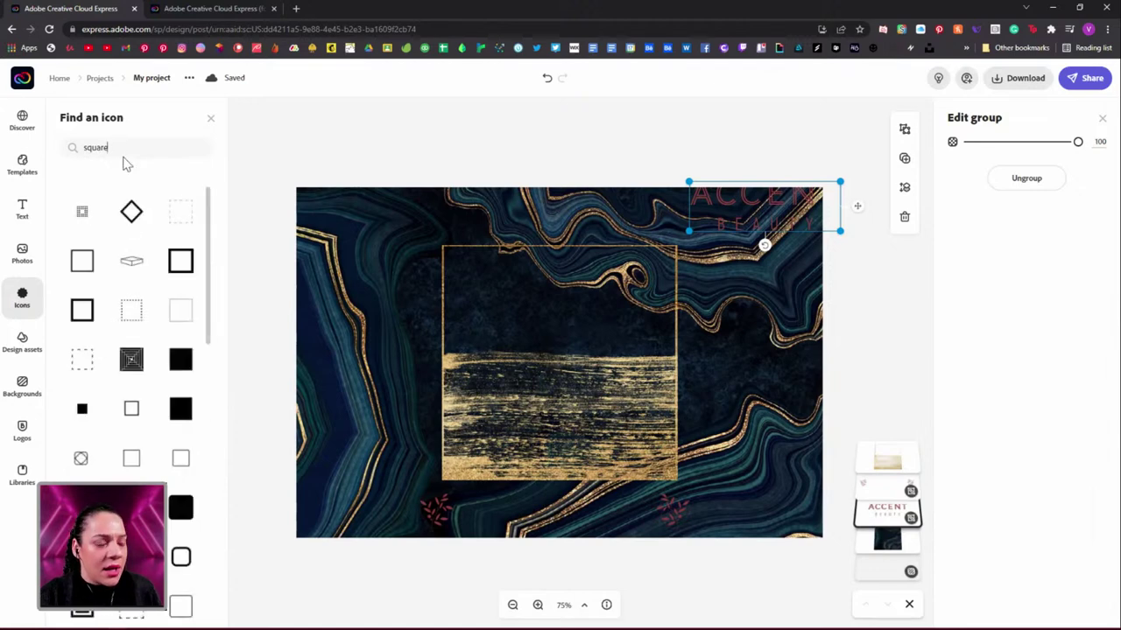
click(181, 360)
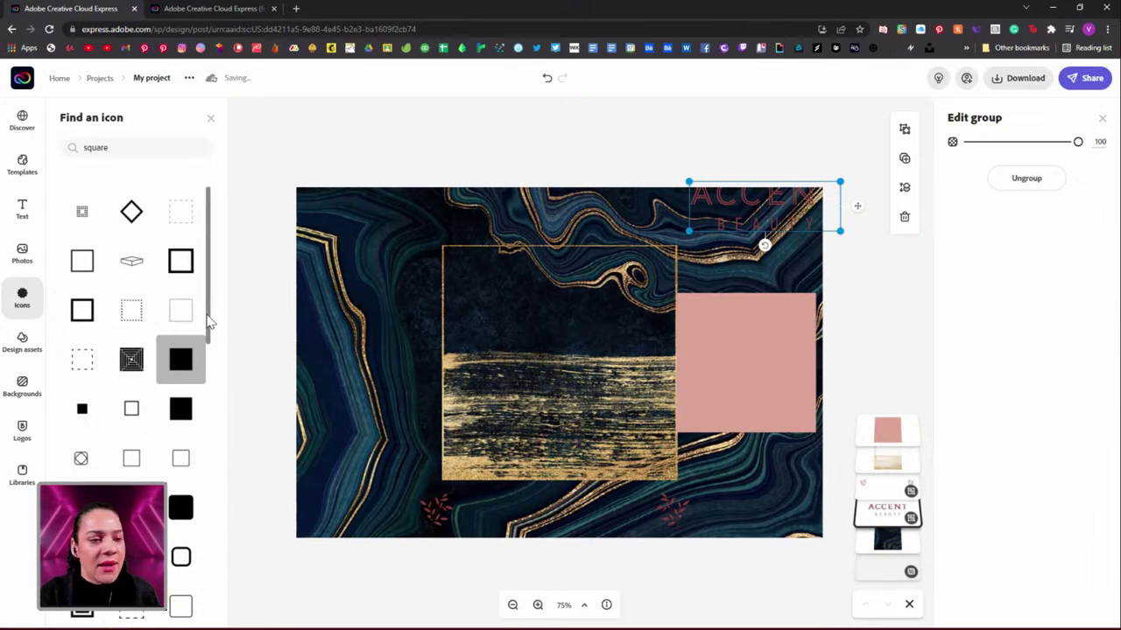
Step: Search the icons for "rectangle" and add a solid wide rectangle to the coupon
drag(128, 150, 45, 153)
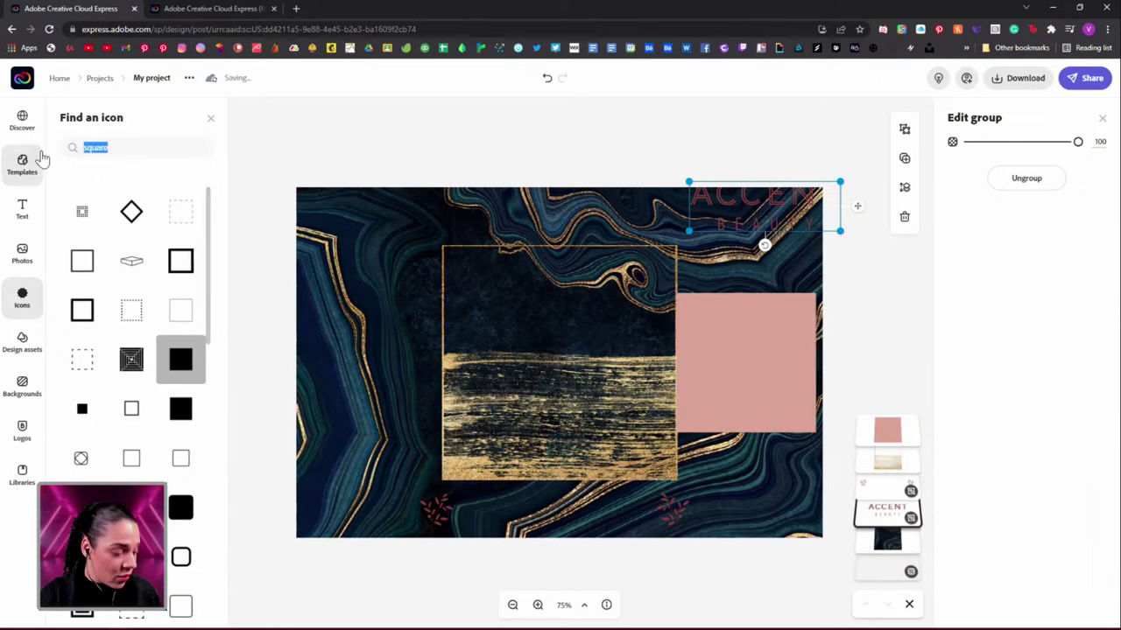
text(rectangle)
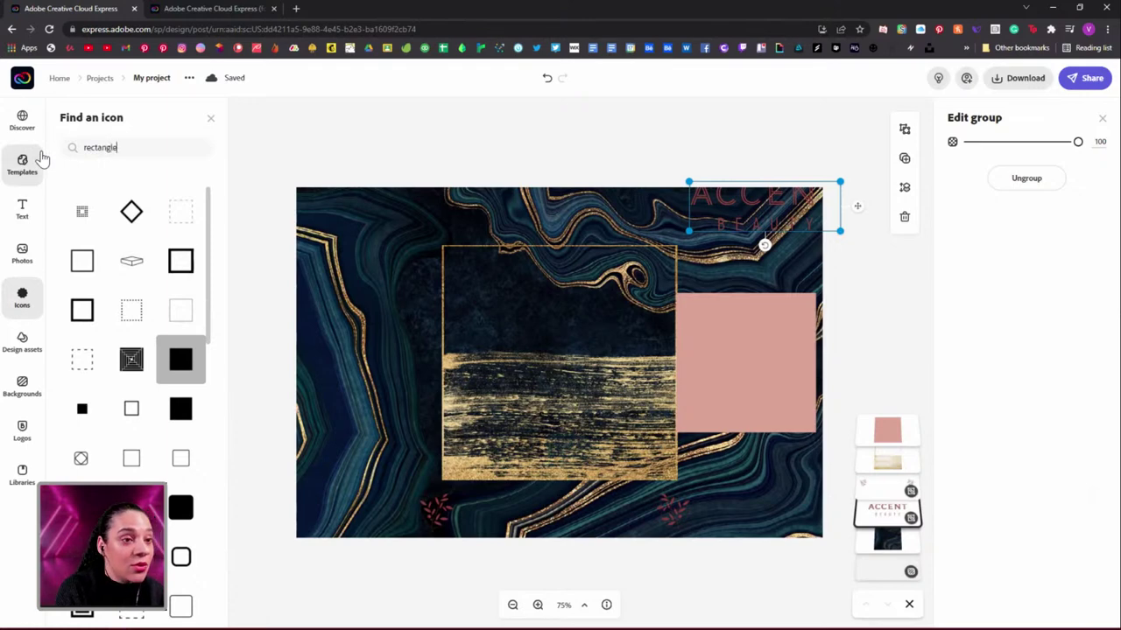
key(Return)
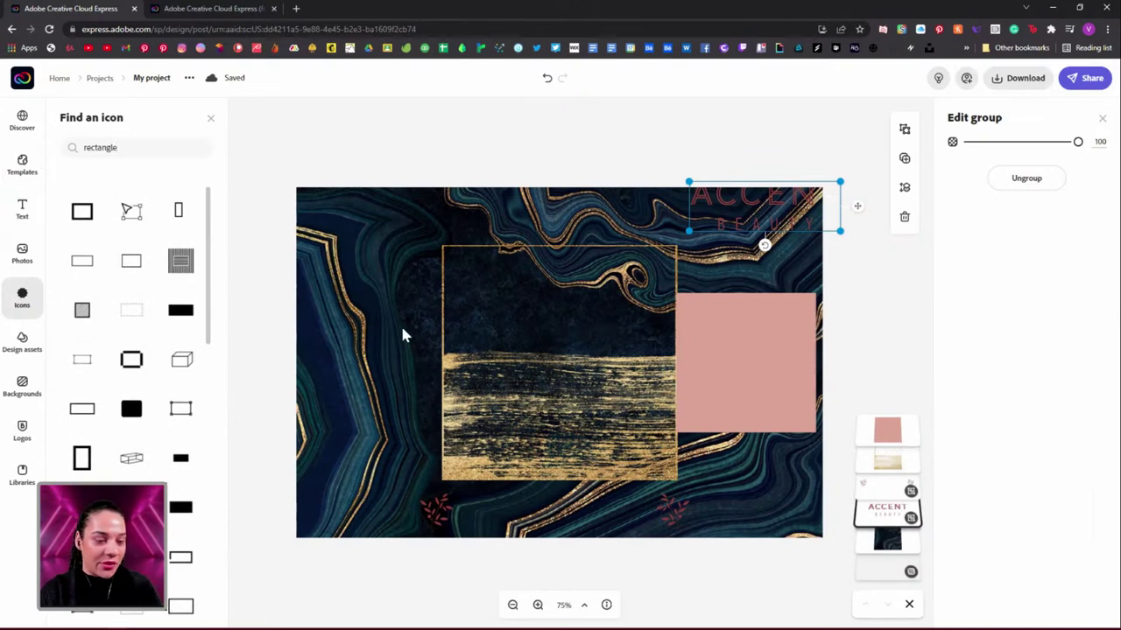
click(180, 315)
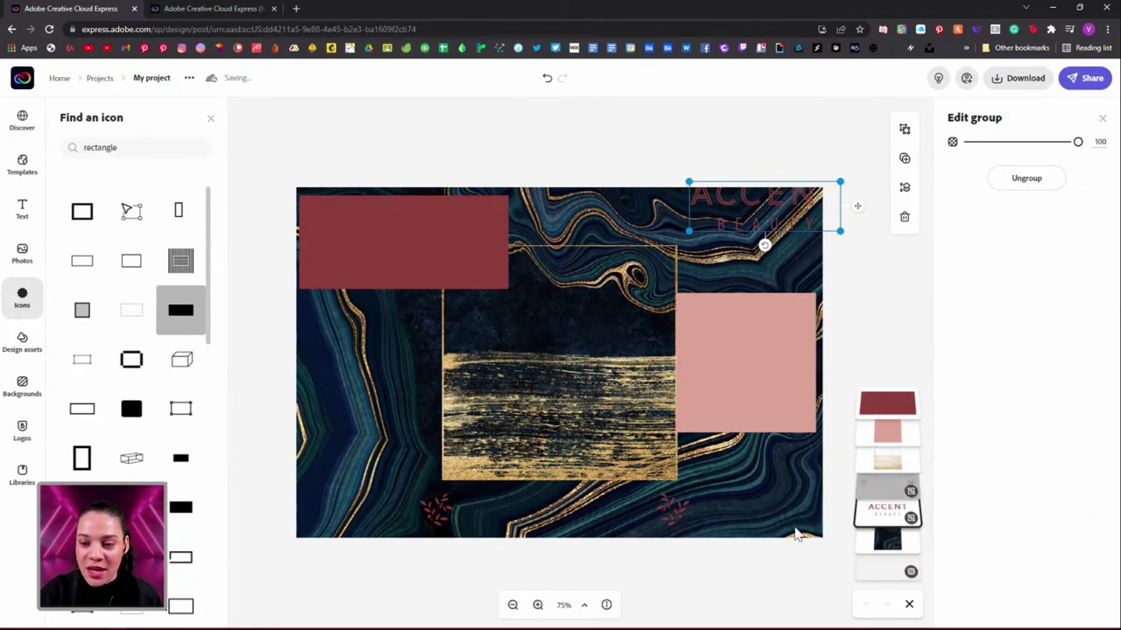
Step: Try grouping the dark red rectangle, the pink square and the gold frame, and undo the grouping
click(456, 267)
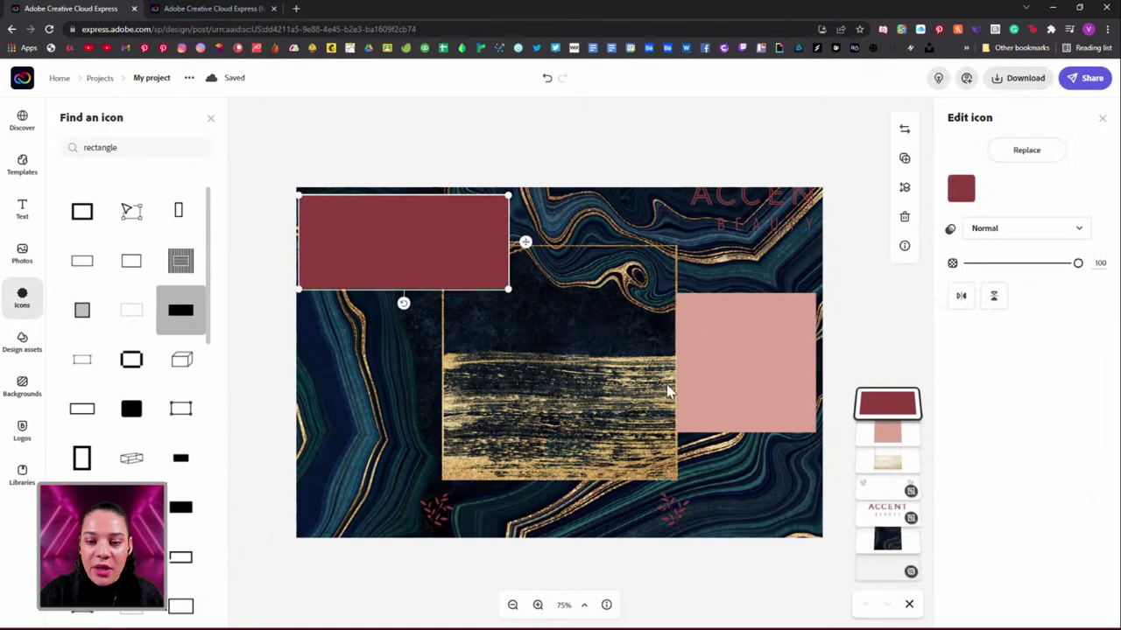
shift+click(673, 477)
shift+click(714, 406)
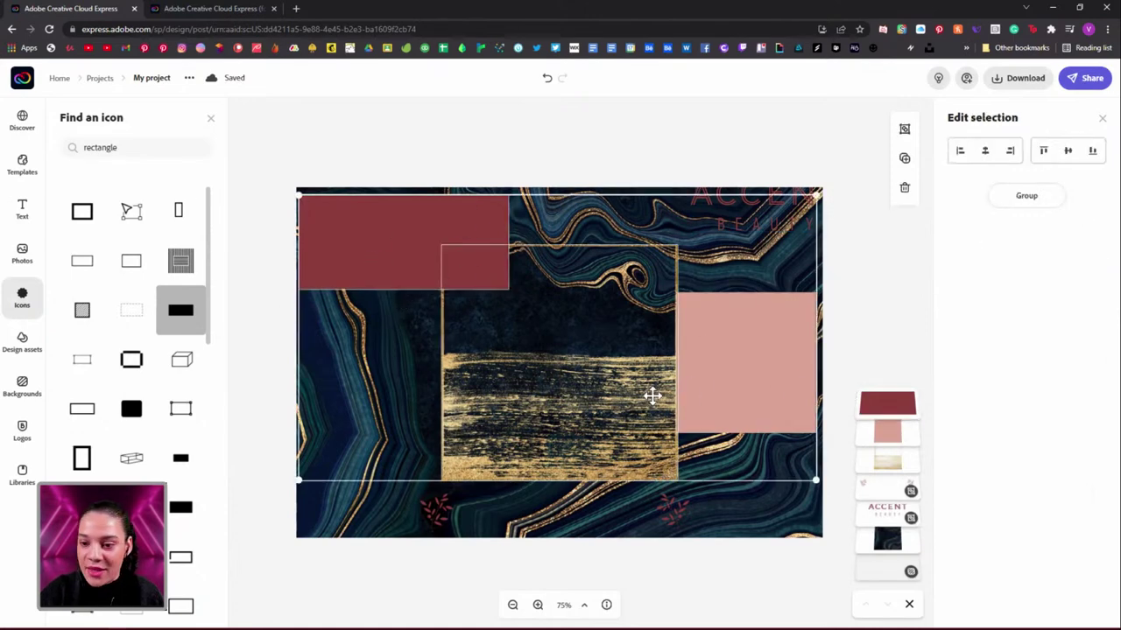
click(1035, 201)
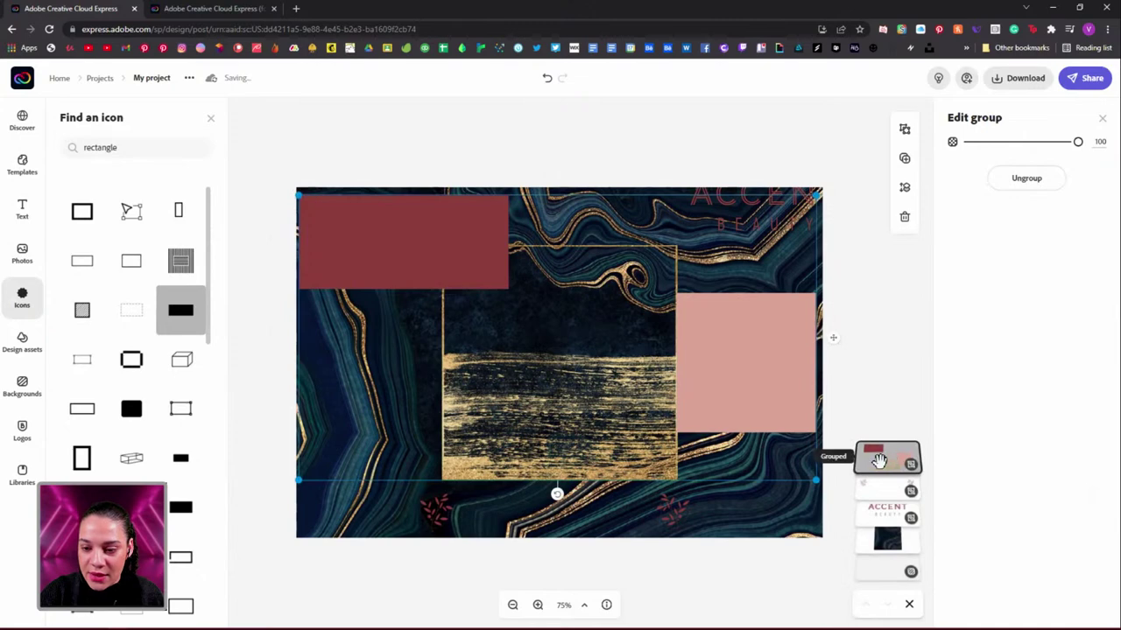
click(546, 79)
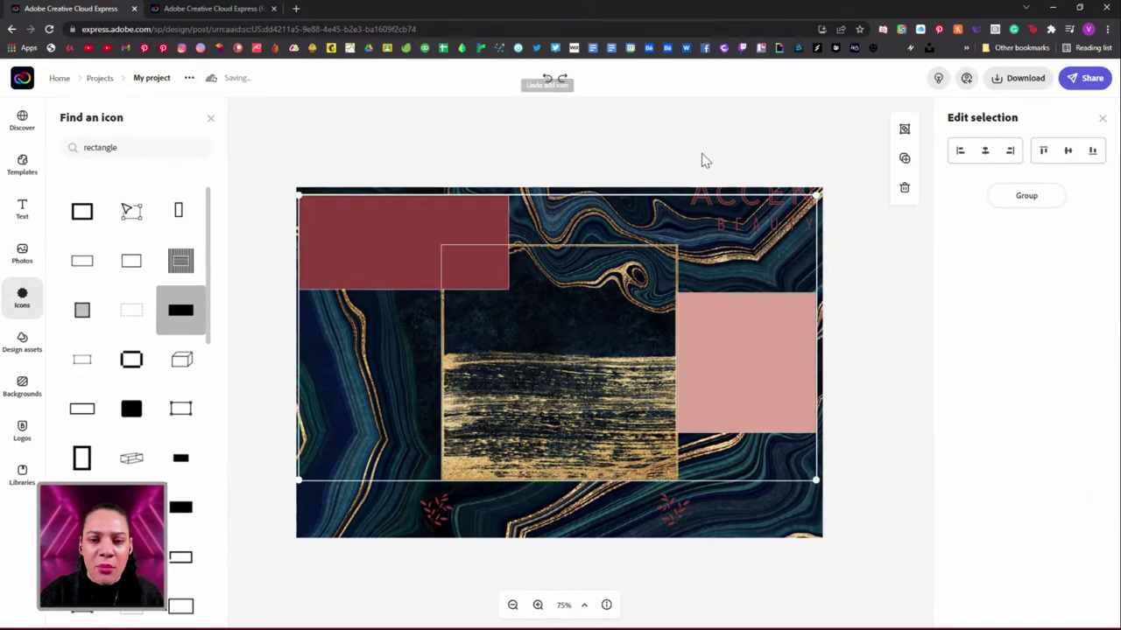
Step: Reorder the layers so the gold frame sits above the dark red rectangle and the pink square
mouse_move(905, 408)
mouse_move(892, 436)
mouse_down()
mouse_move(898, 488)
mouse_move(892, 457)
mouse_up()
mouse_move(904, 411)
mouse_down()
mouse_move(902, 454)
mouse_move(902, 431)
mouse_up()
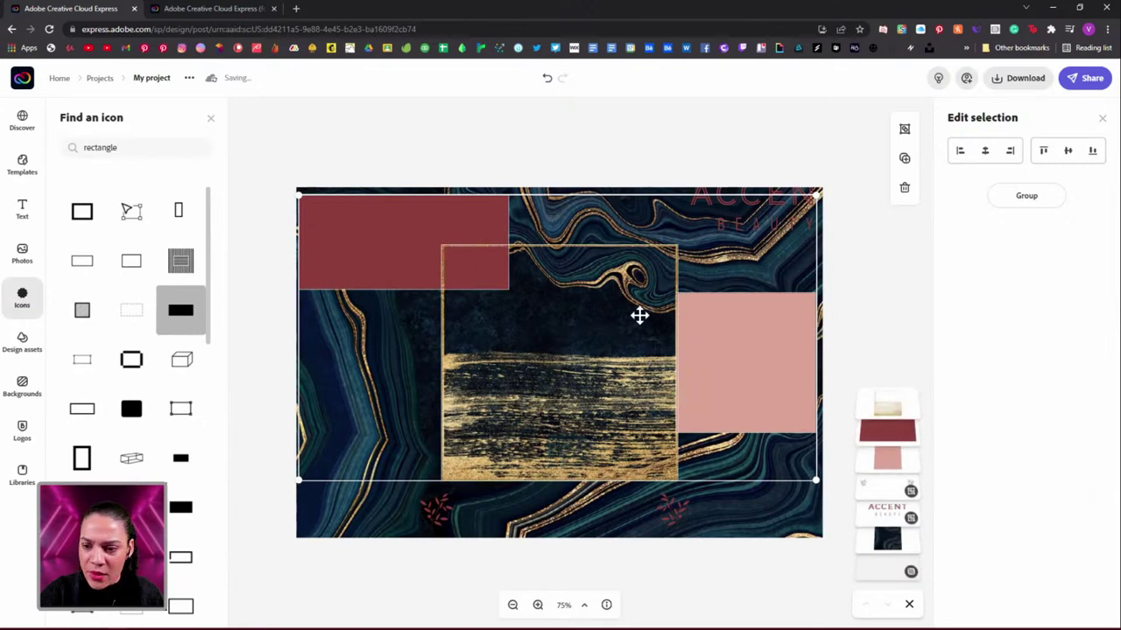
Step: Group the dark red rectangle, the gold frame and the pink square
click(599, 184)
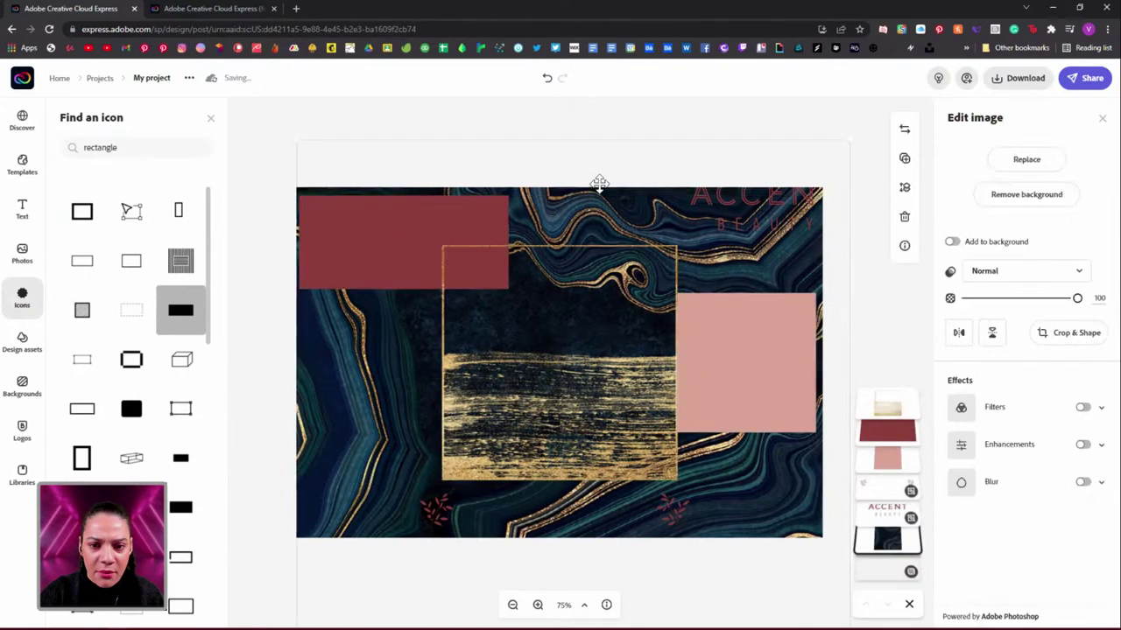
click(275, 138)
click(430, 236)
shift+click(670, 478)
shift+click(725, 405)
click(1026, 195)
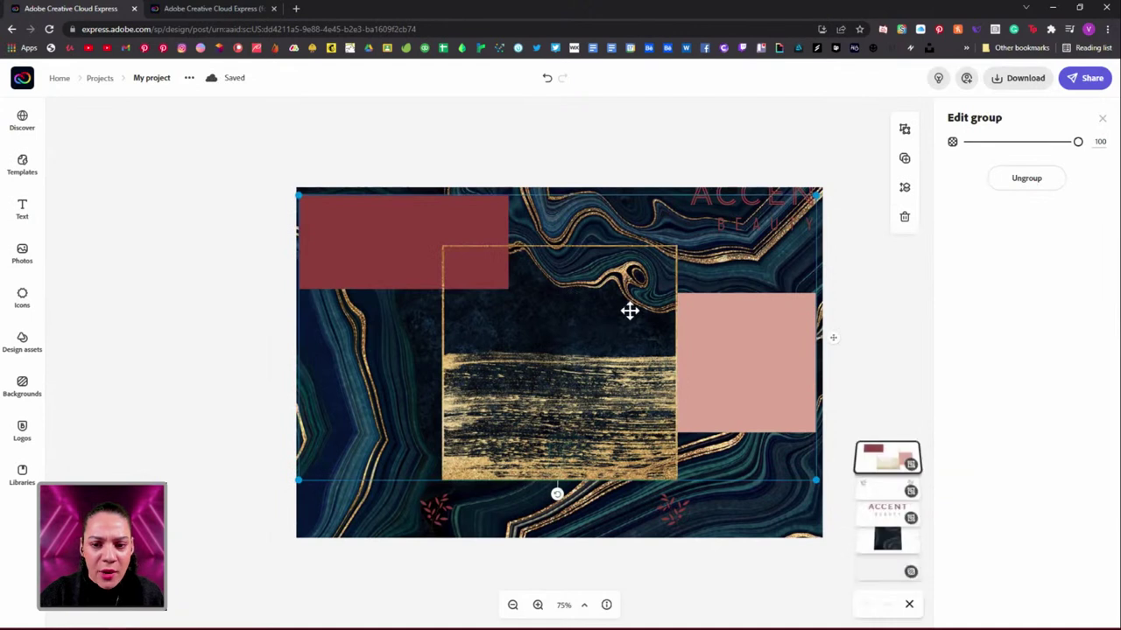
Step: Move the pink square inside the group behind the gold frame and enlarge it to fill the frame
click(754, 350)
drag(697, 353, 511, 310)
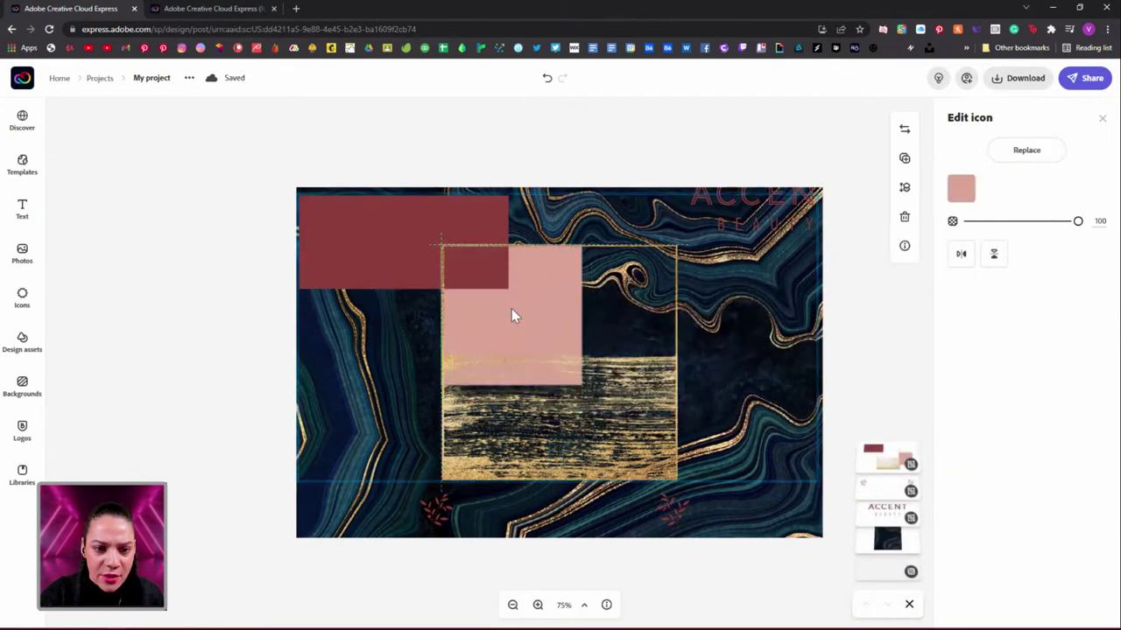
drag(582, 383, 677, 480)
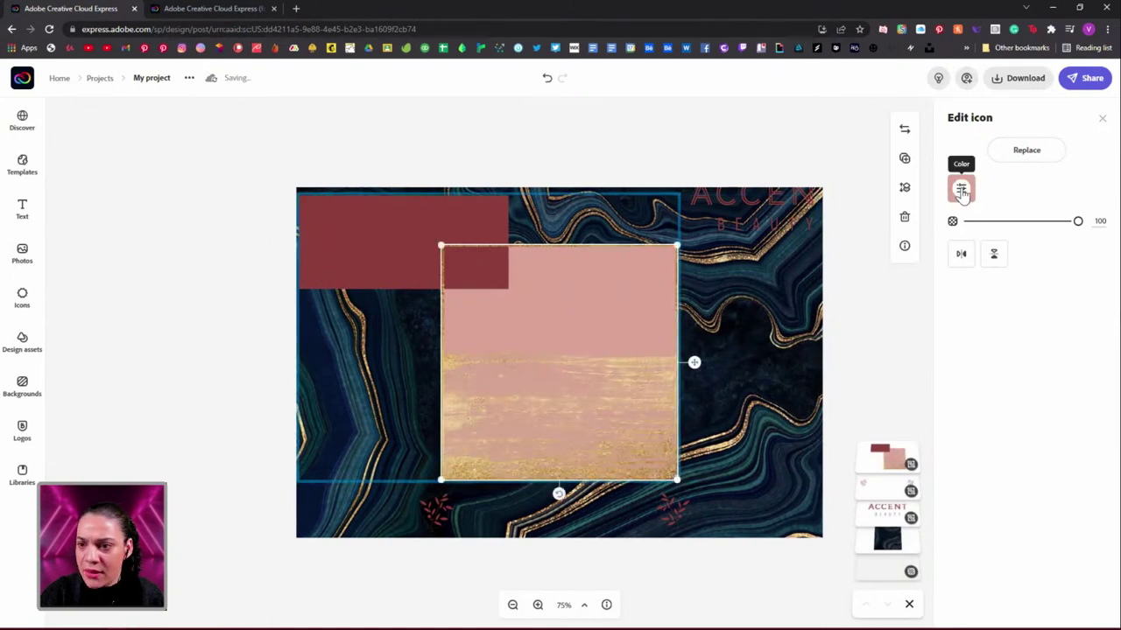
Step: Recolour the square behind the frame by sampling the dark navy background, and fine-tune the colour to #0A0E18
click(961, 189)
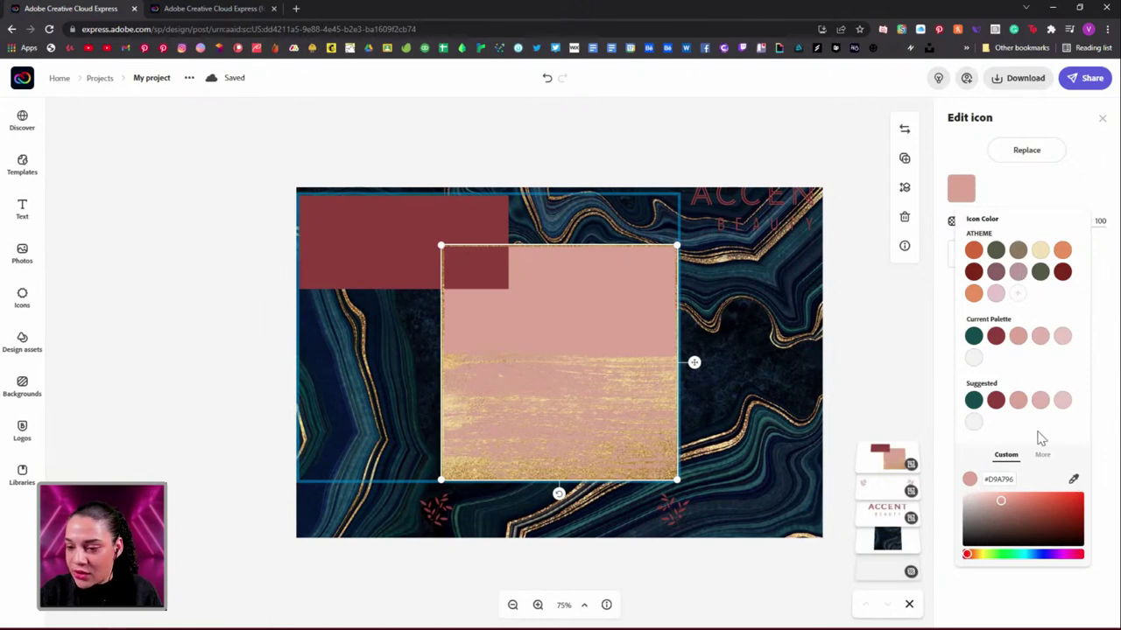
click(1074, 480)
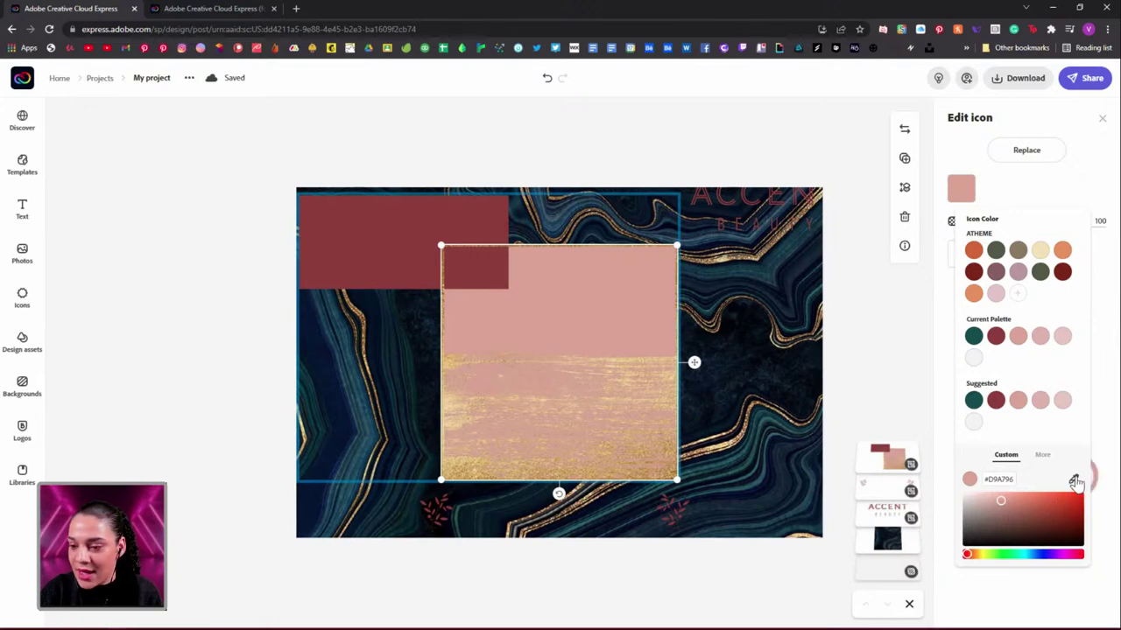
click(747, 317)
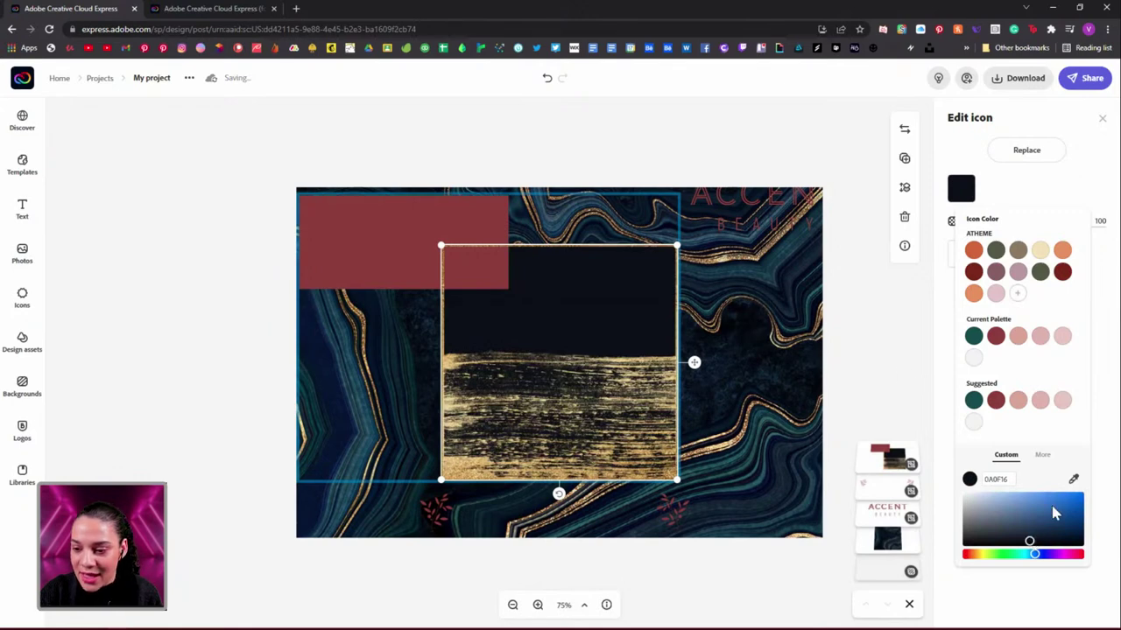
click(1073, 478)
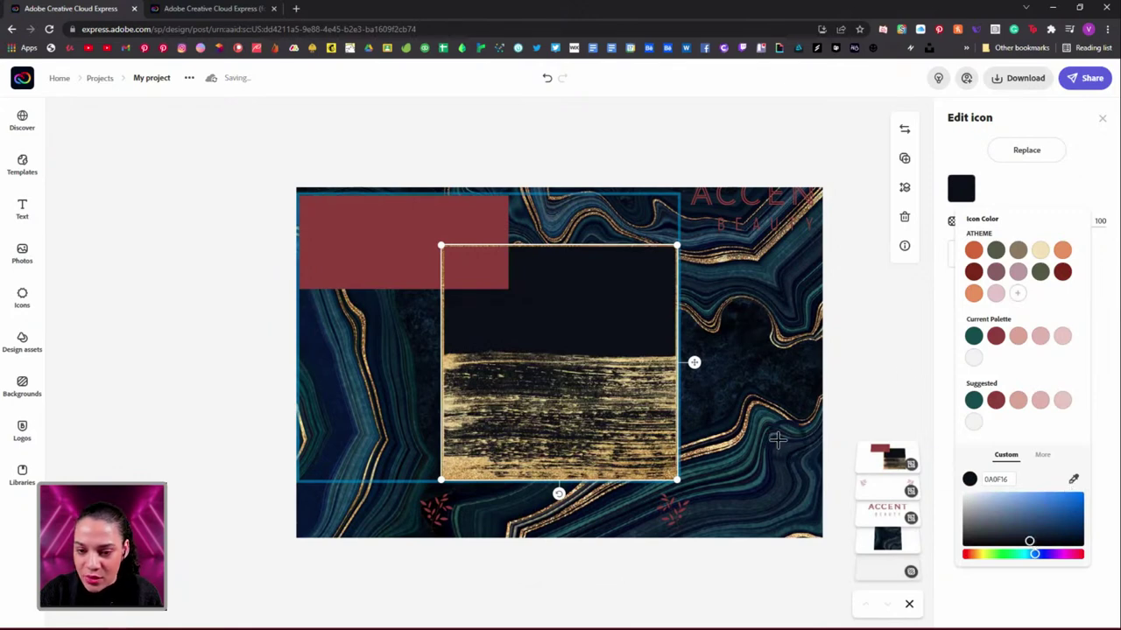
click(722, 420)
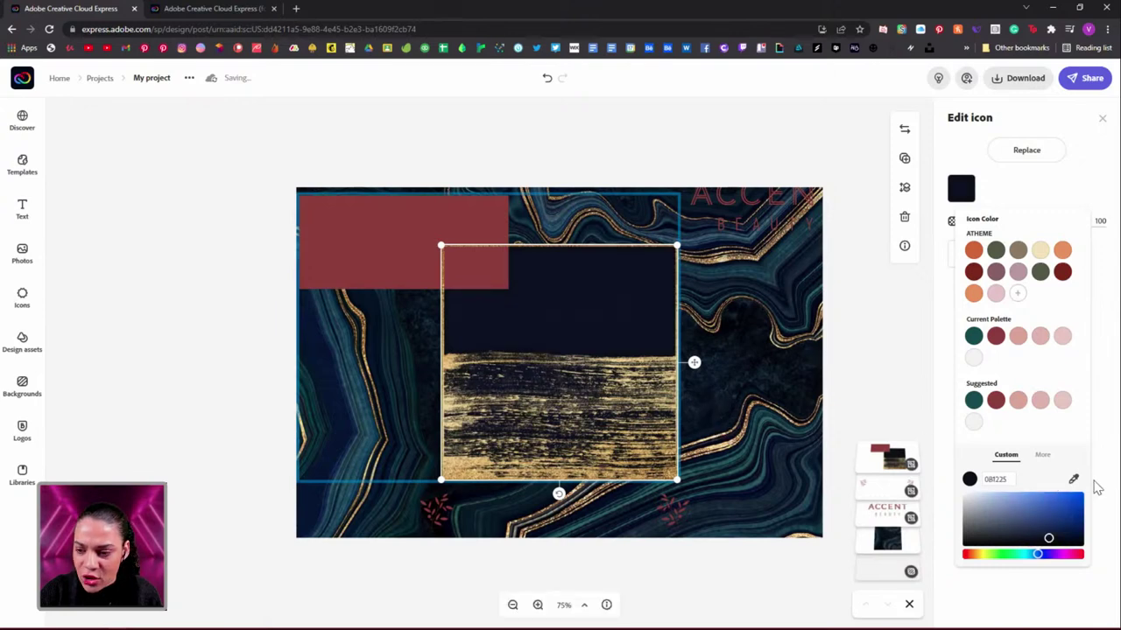
click(1035, 538)
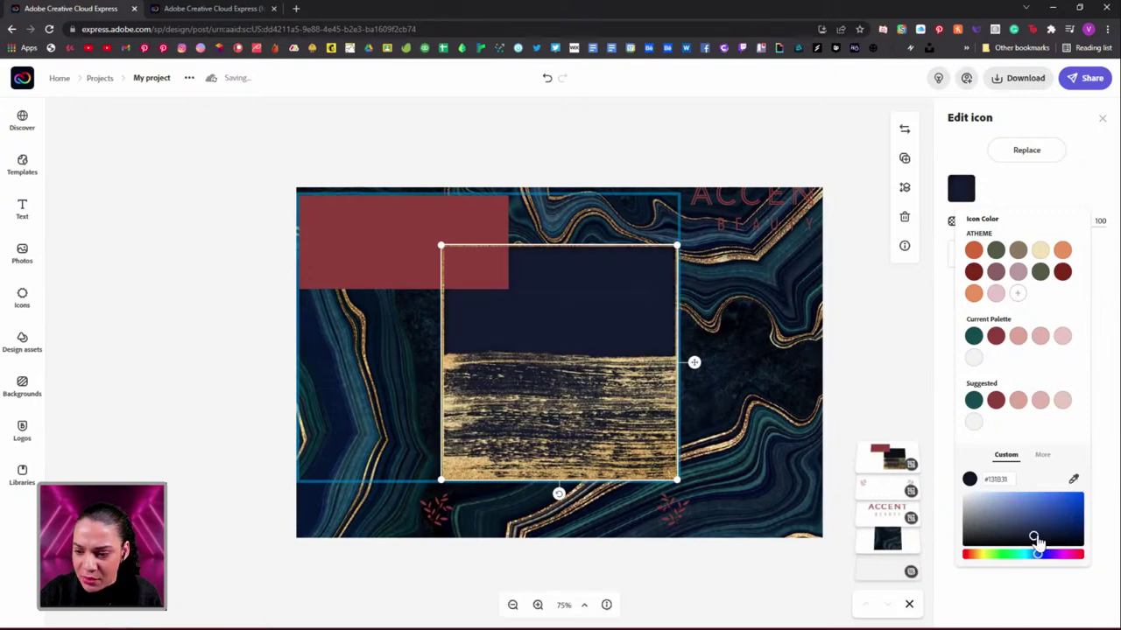
click(1030, 542)
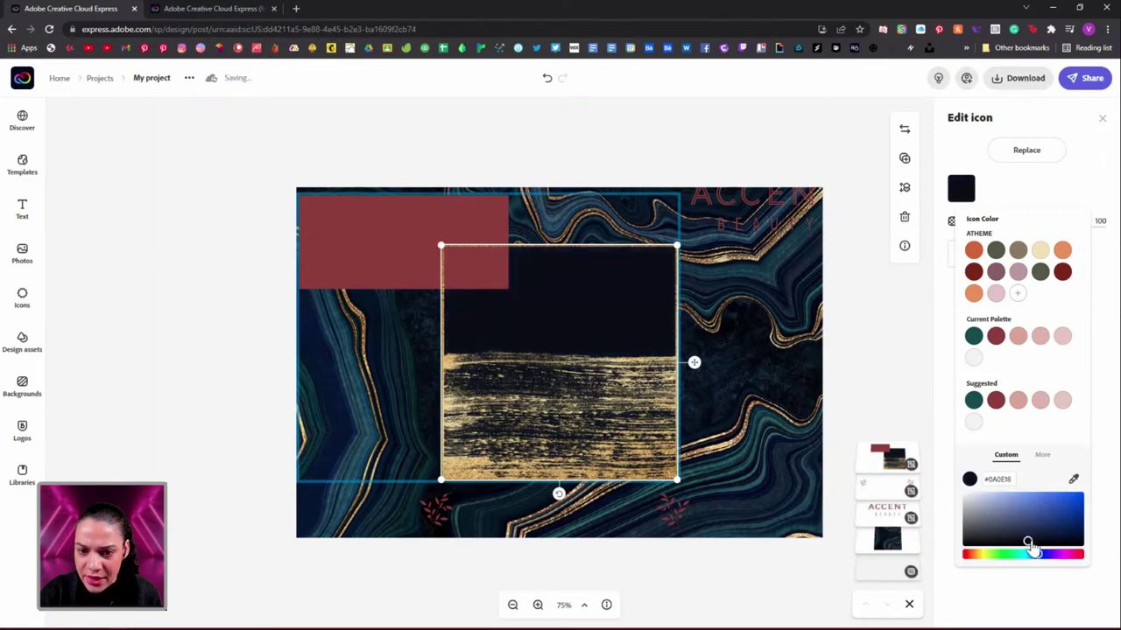
Step: Fine-tune the fill colour of the navy square behind the gold frame to #0B0F1A
click(1028, 541)
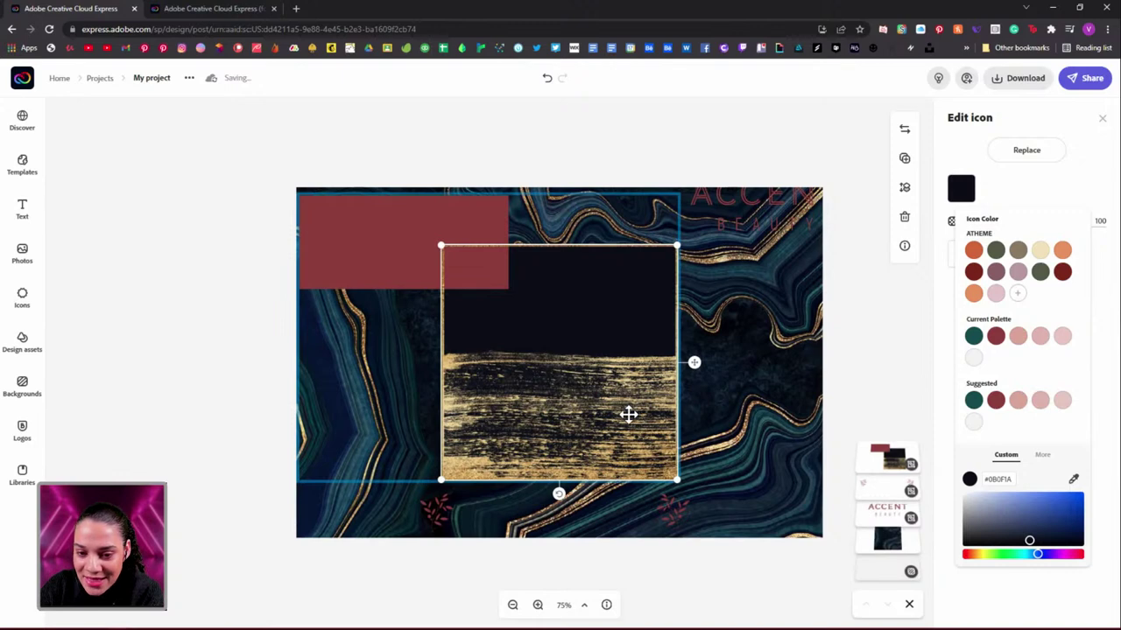
click(888, 457)
Step: Browse the ready-made text designs by category and open the full Sales collection
click(22, 210)
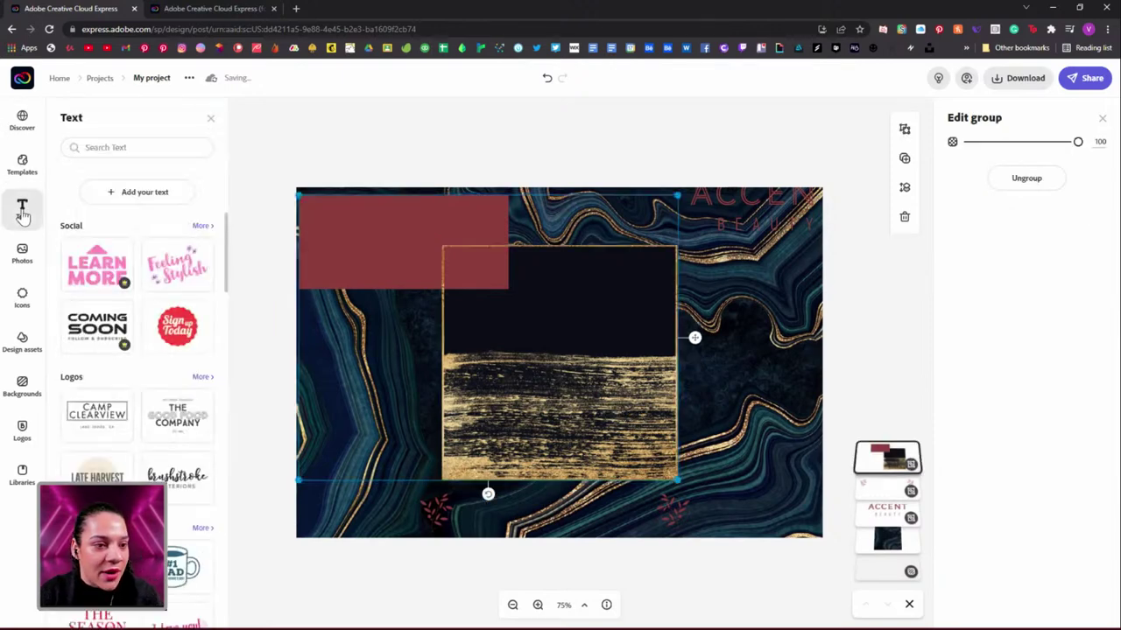
scroll(157, 298, down, 2)
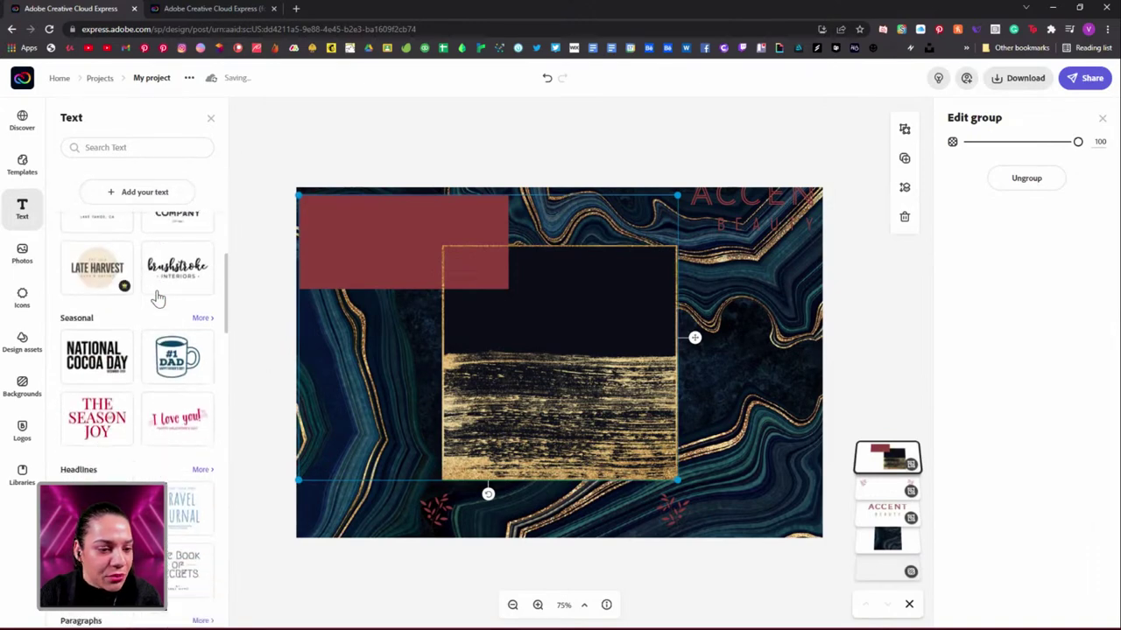
scroll(159, 298, down, 1)
scroll(158, 297, down, 3)
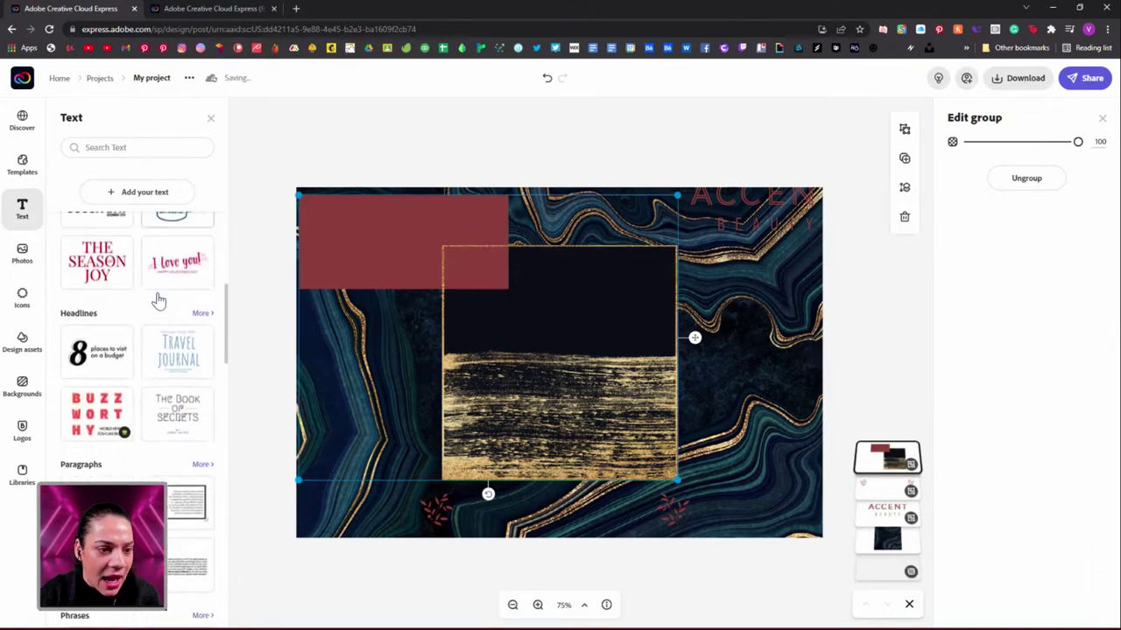
scroll(160, 302, up, 3)
scroll(160, 301, up, 5)
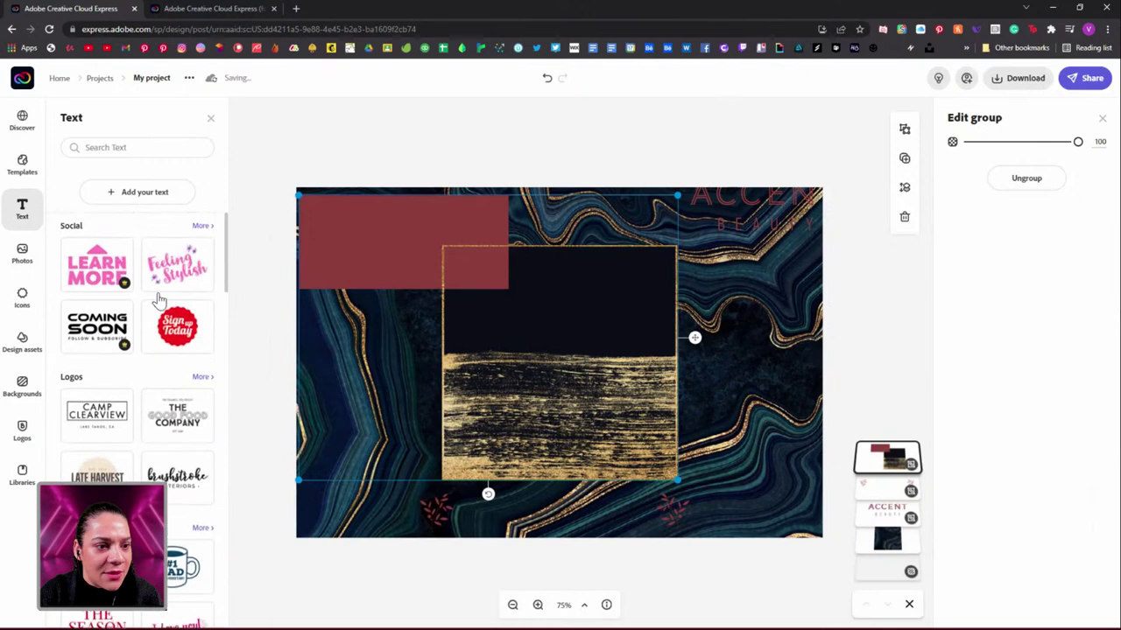
scroll(159, 300, down, 10)
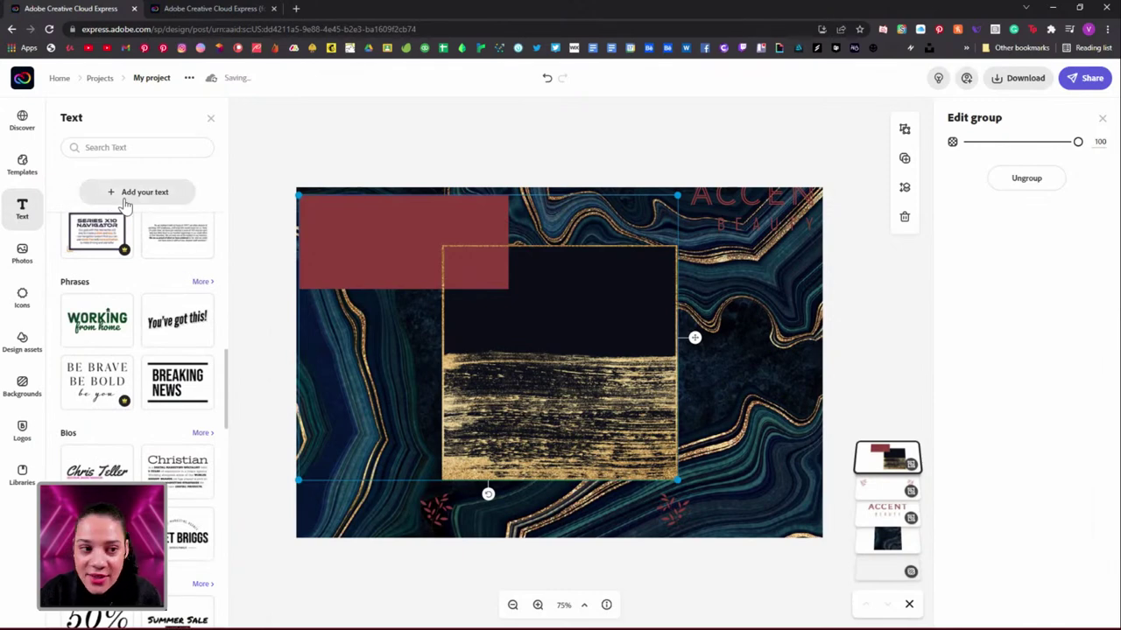
scroll(175, 328, down, 3)
scroll(175, 328, down, 4)
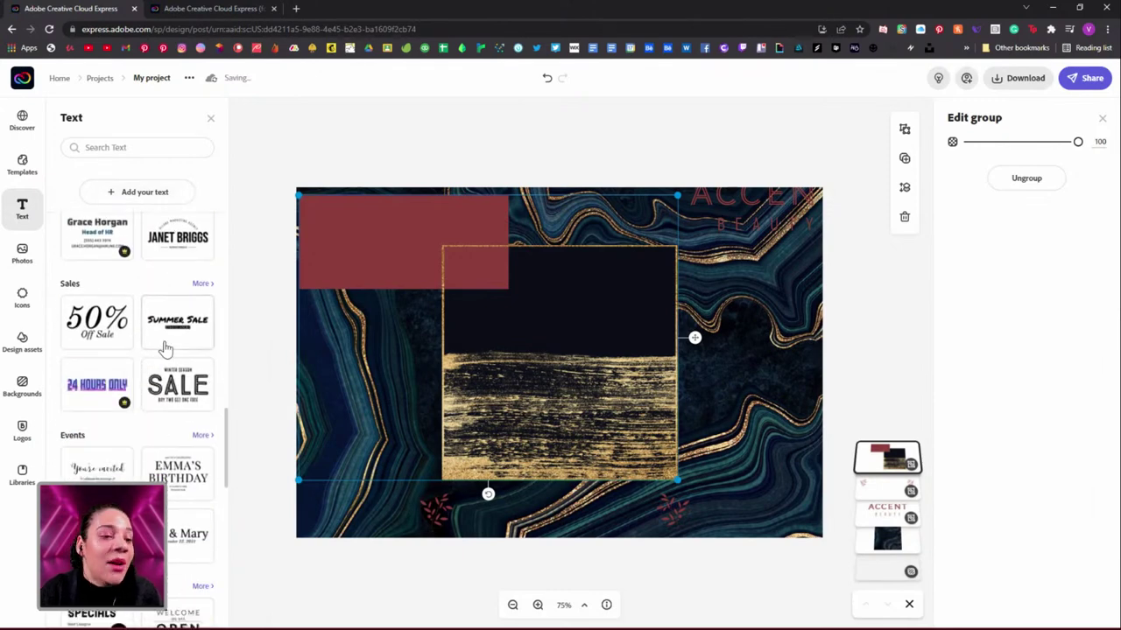
scroll(168, 343, down, 1)
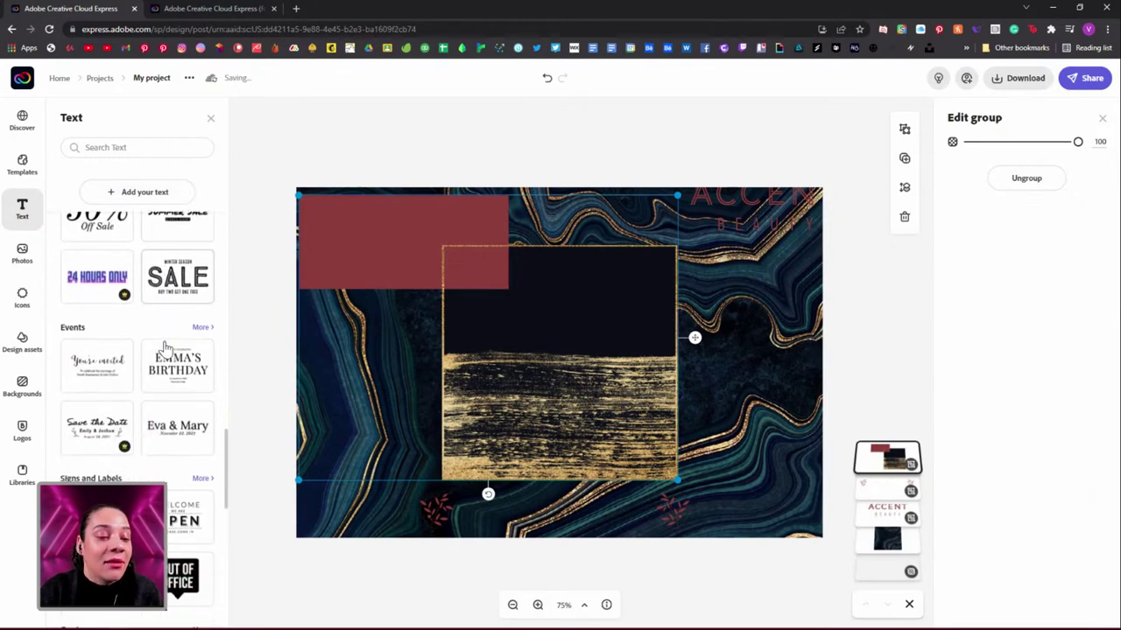
scroll(175, 327, up, 2)
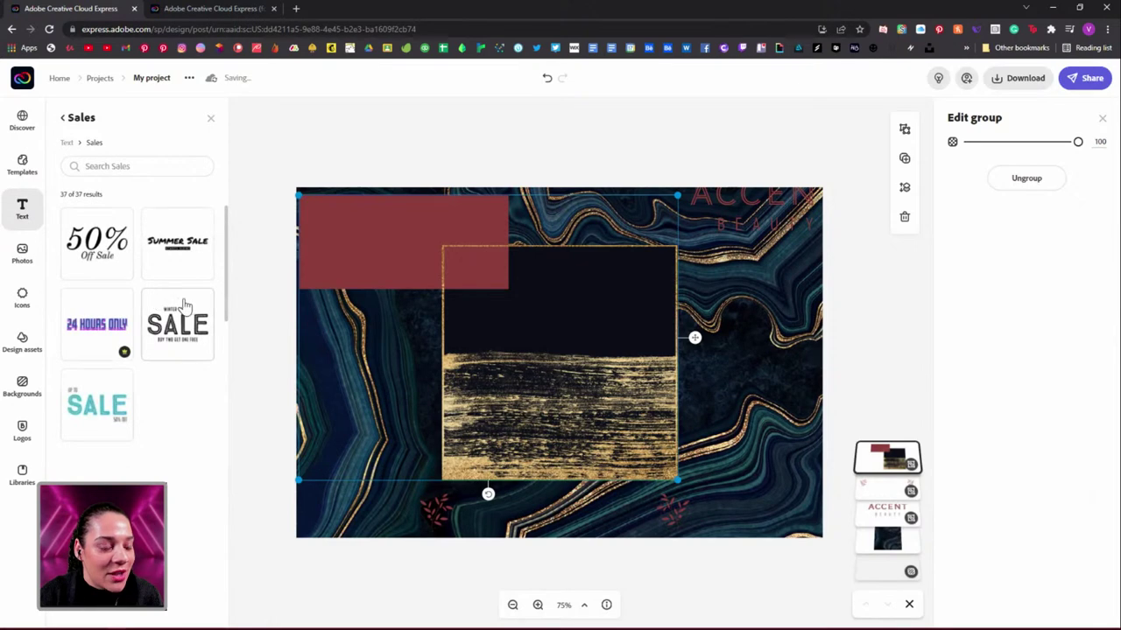
Step: Add the "2 FOR 1 ON ALL ITEMS" design from the Sales text collection to the gold-brushed lower half of the frame
scroll(184, 304, down, 8)
scroll(183, 304, down, 6)
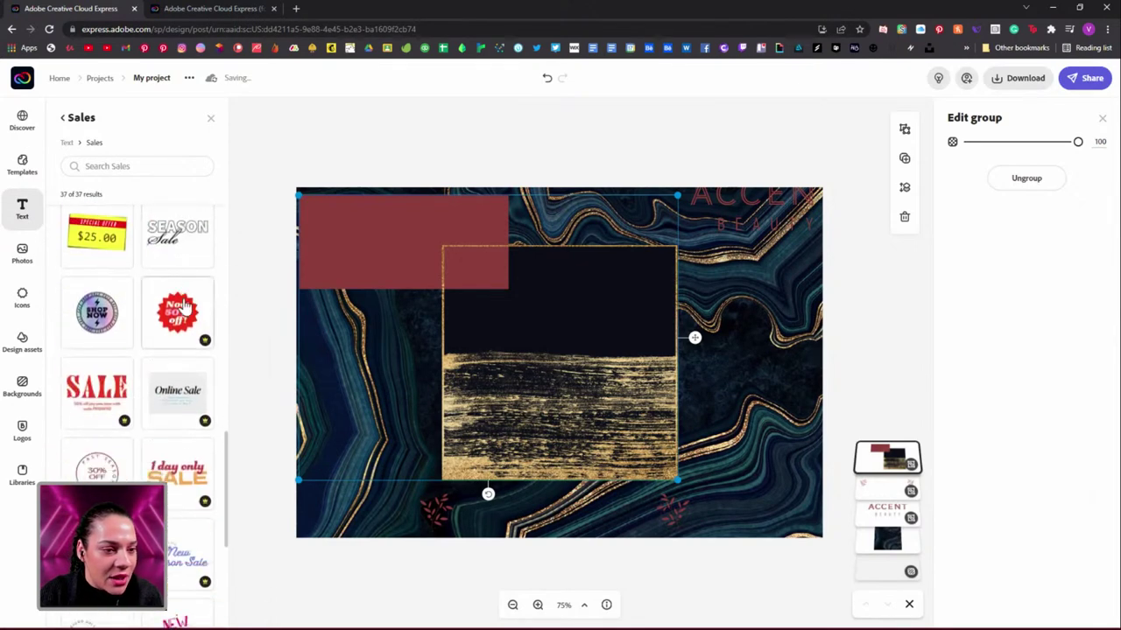
scroll(184, 304, down, 3)
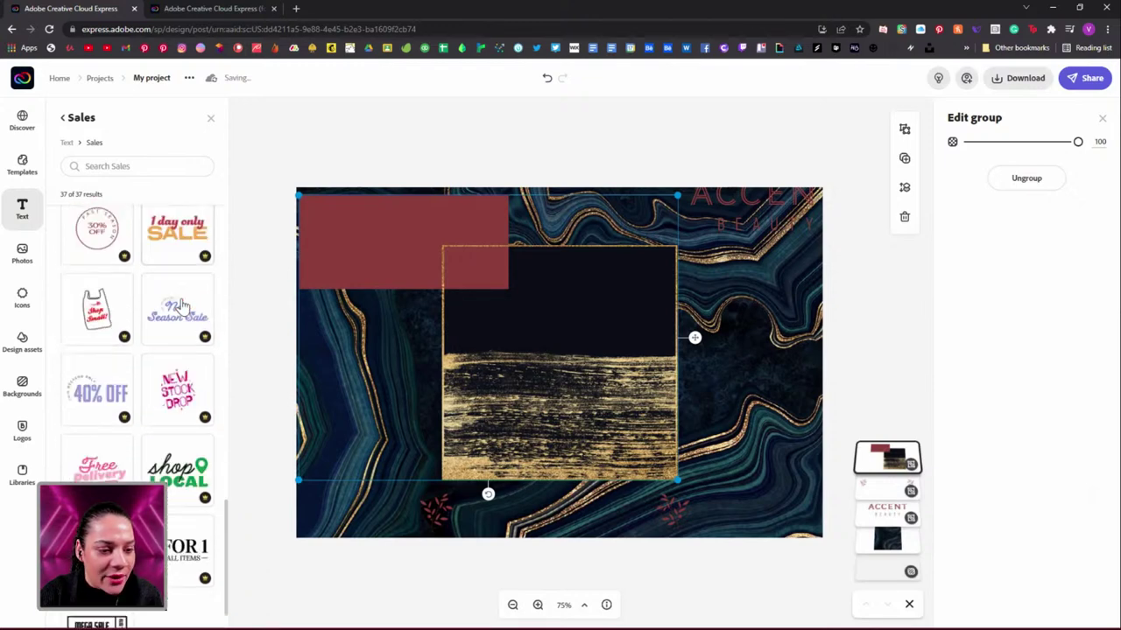
scroll(180, 305, down, 1)
drag(172, 515, 623, 424)
click(755, 357)
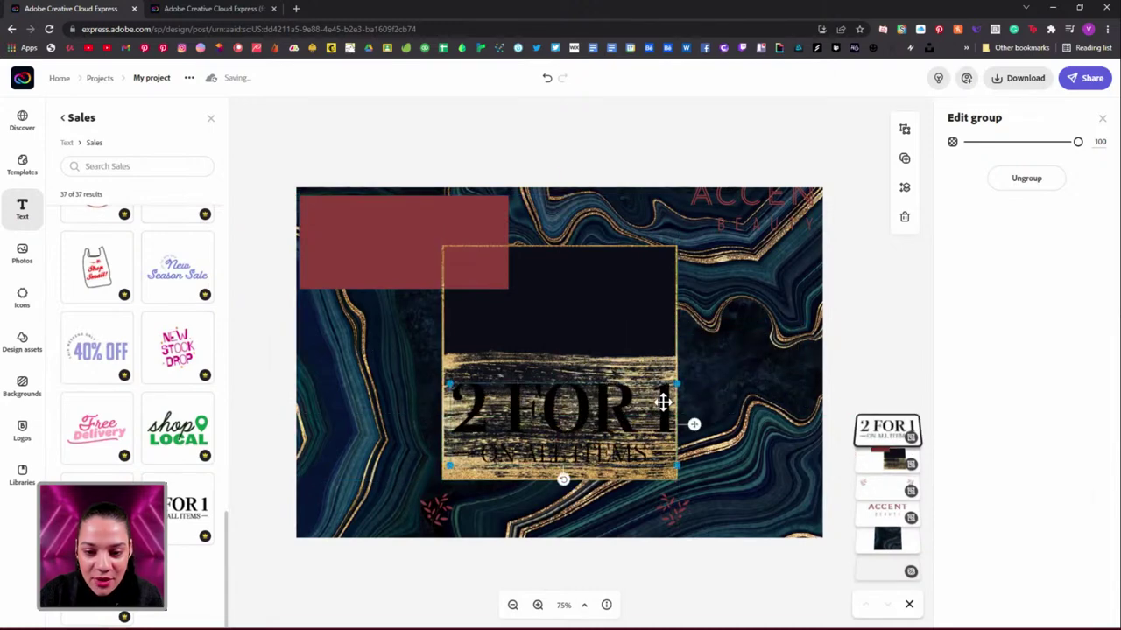
Step: Shrink the "2 FOR 1 ON ALL ITEMS" text slightly and centre it horizontally inside the gold frame
drag(674, 384, 663, 407)
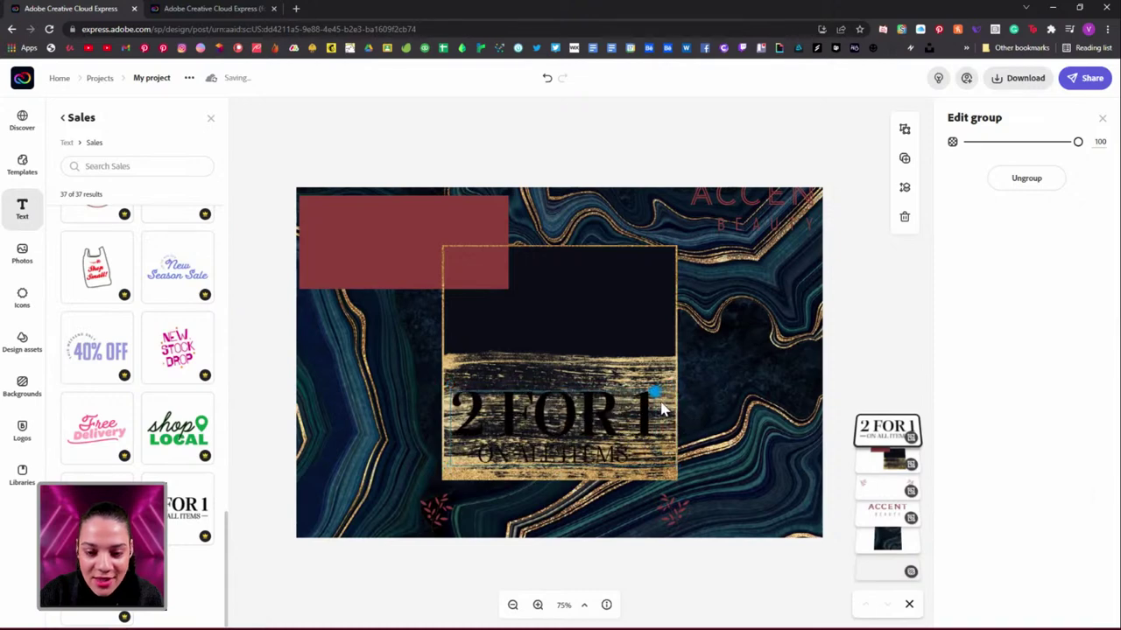
mouse_move(572, 426)
mouse_down()
mouse_move(588, 408)
mouse_move(580, 425)
mouse_move(592, 423)
mouse_up()
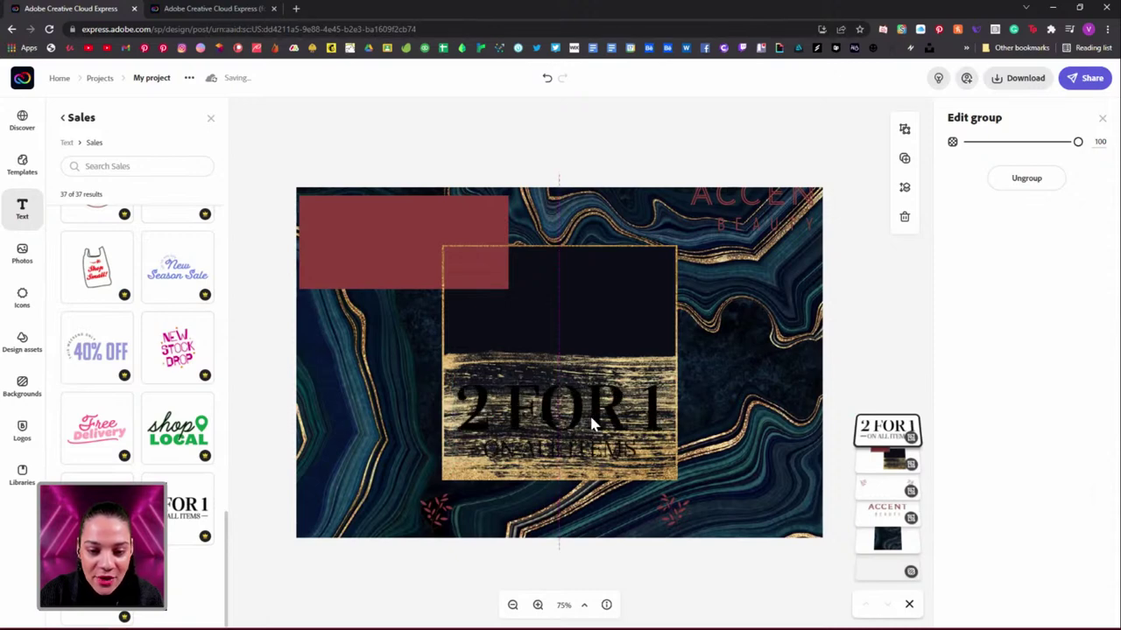
click(591, 421)
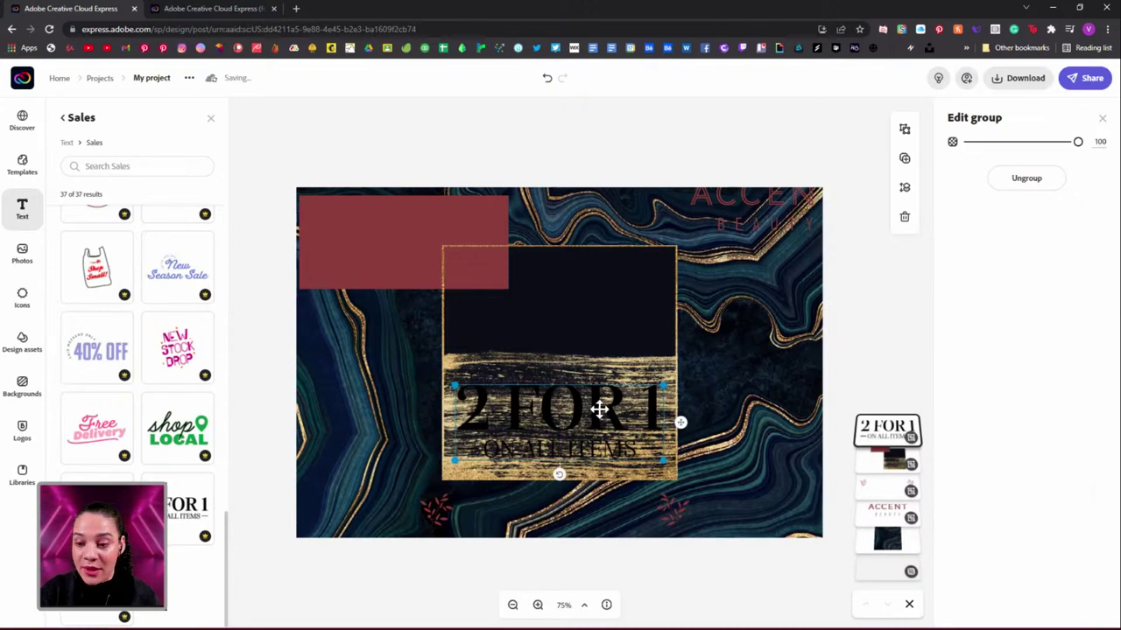
Step: Move the dark red rectangle within the group behind the "2 FOR 1" text and resize it to fit the frame's lower half
click(877, 456)
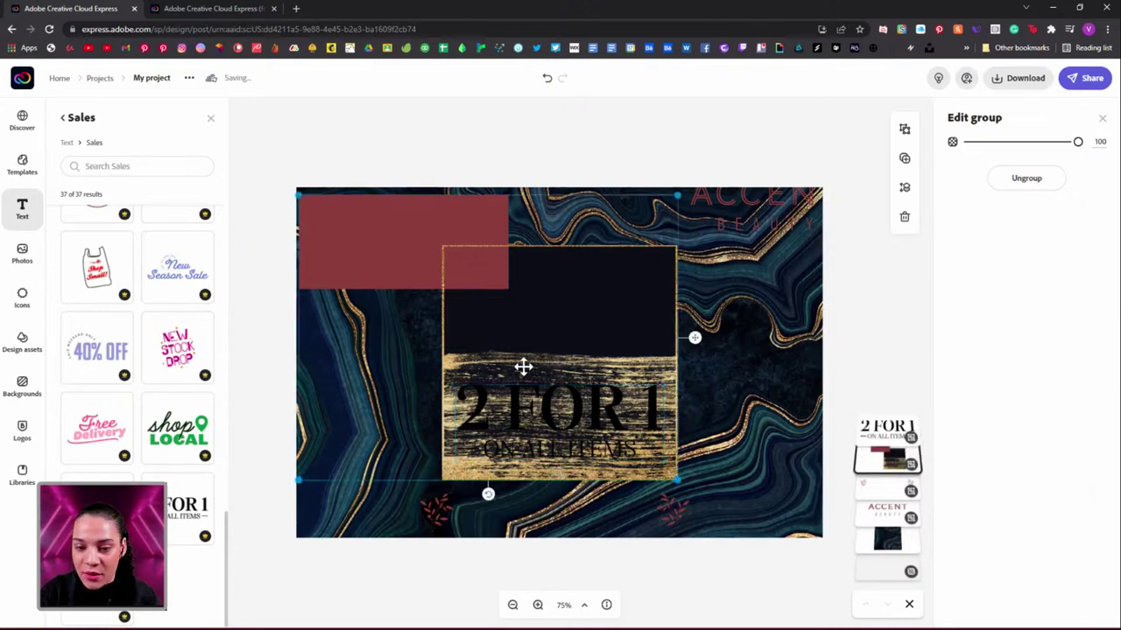
click(389, 238)
drag(353, 246, 498, 432)
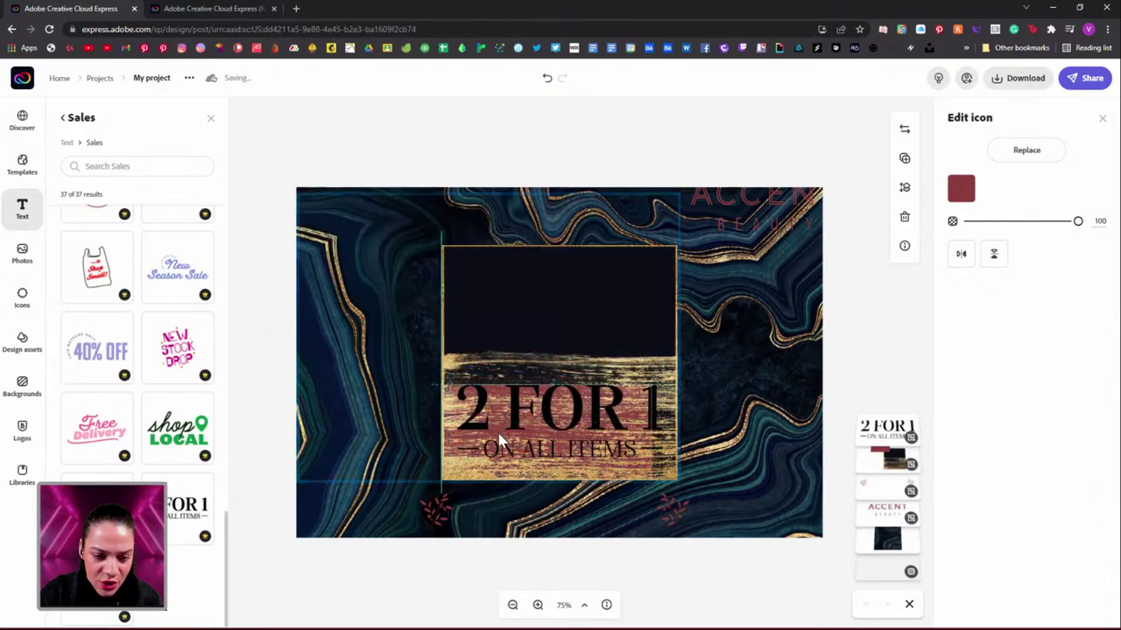
drag(674, 385, 676, 362)
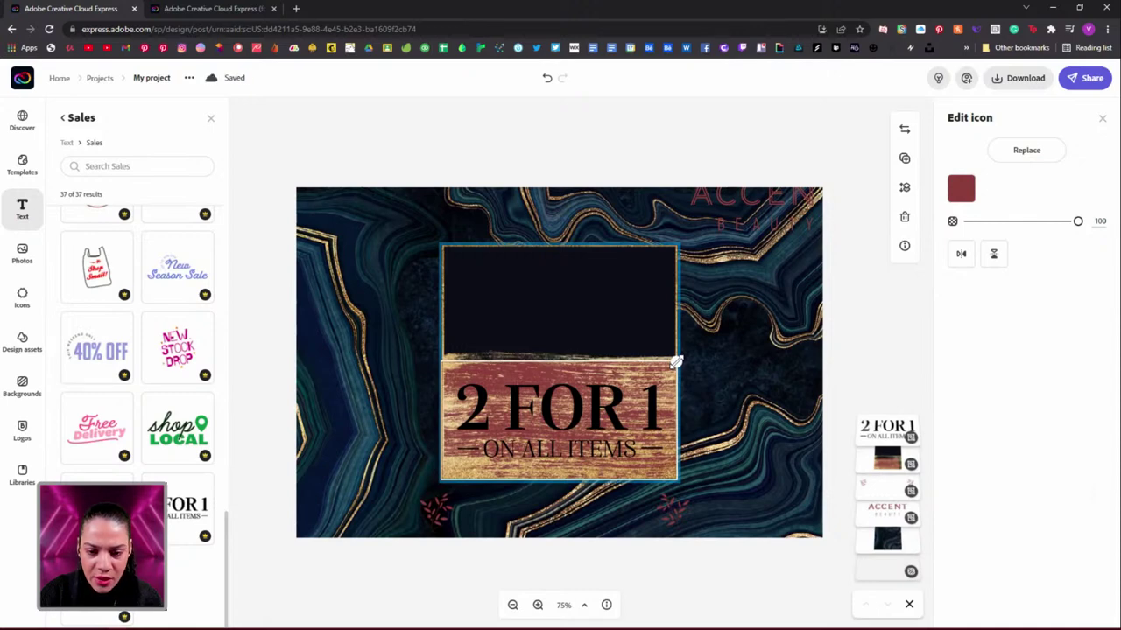
drag(676, 361, 676, 361)
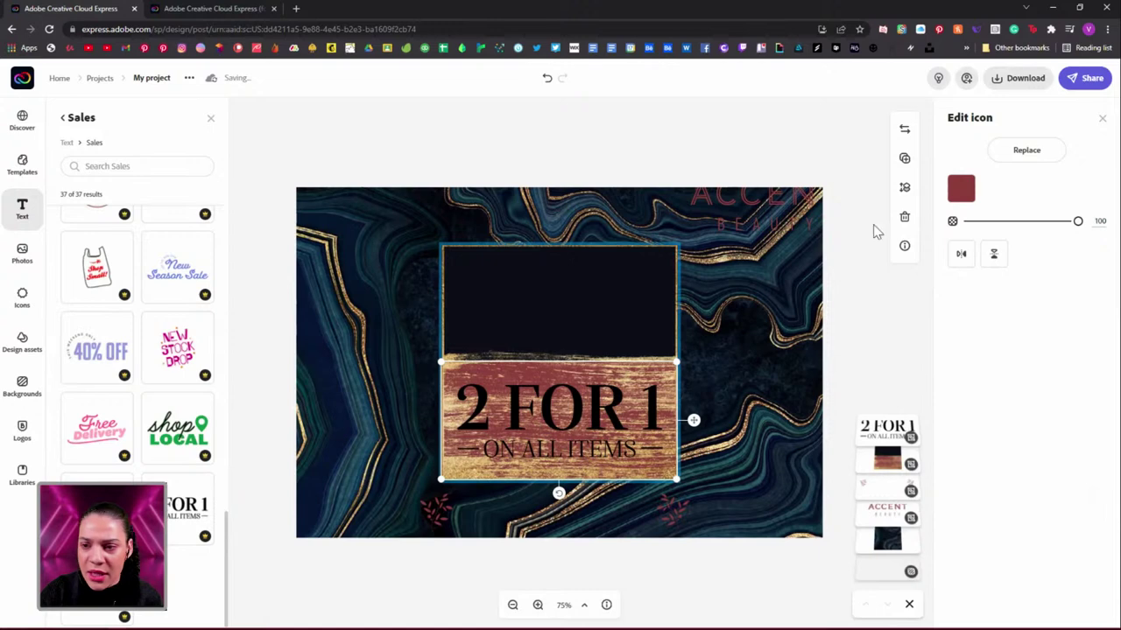
Step: Recolour the dark red rectangle with the pale cream brand colour #F2E4B7
click(962, 192)
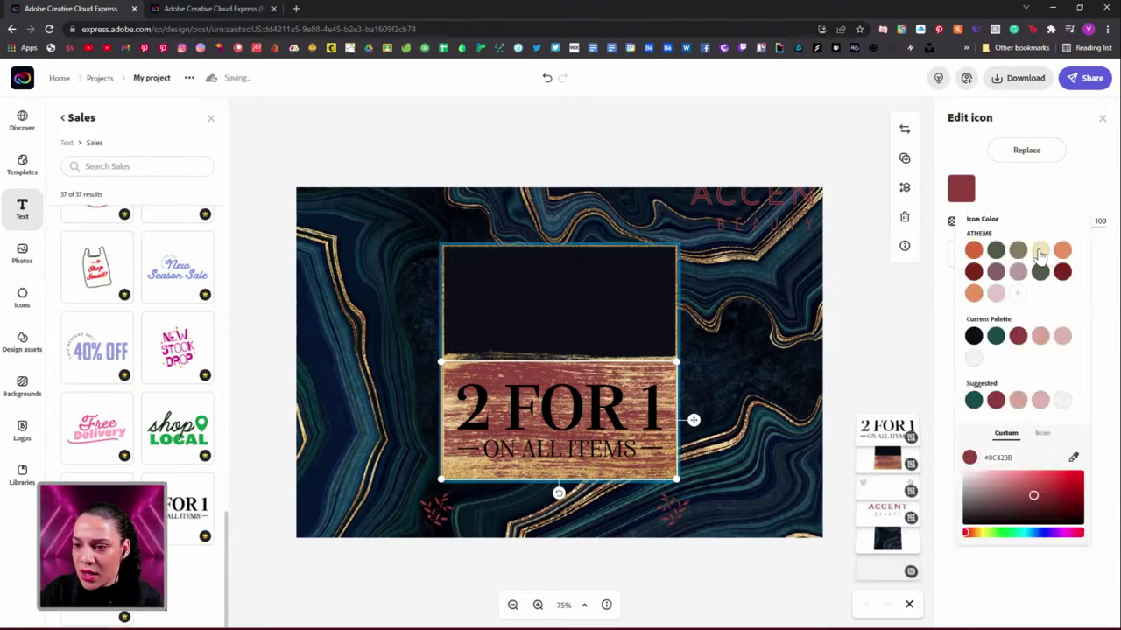
click(1039, 251)
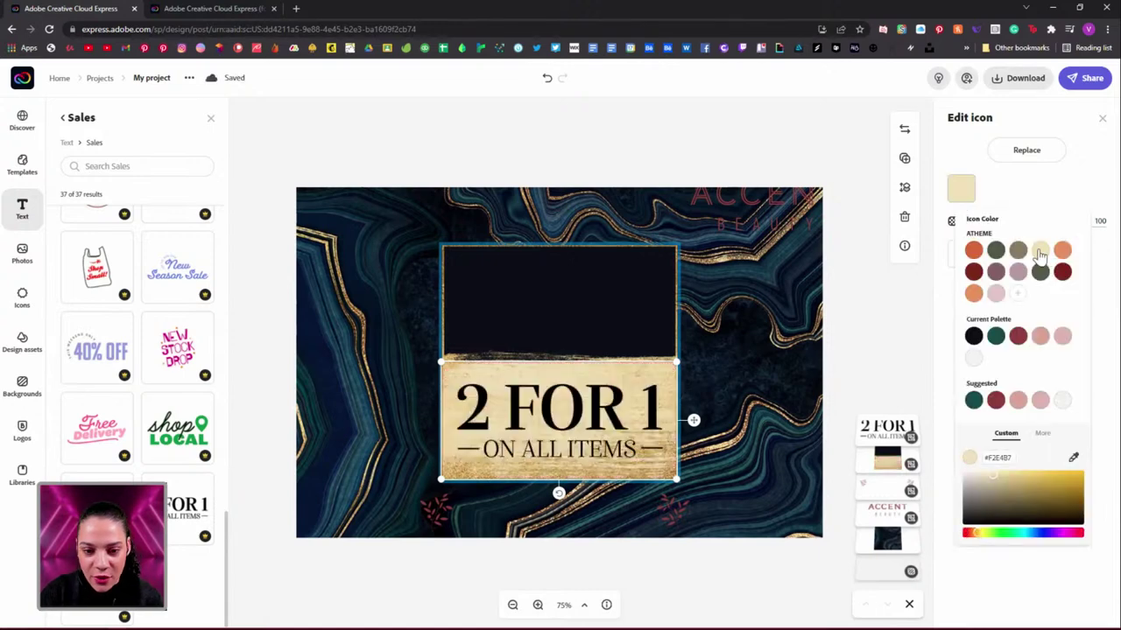
click(865, 343)
click(866, 342)
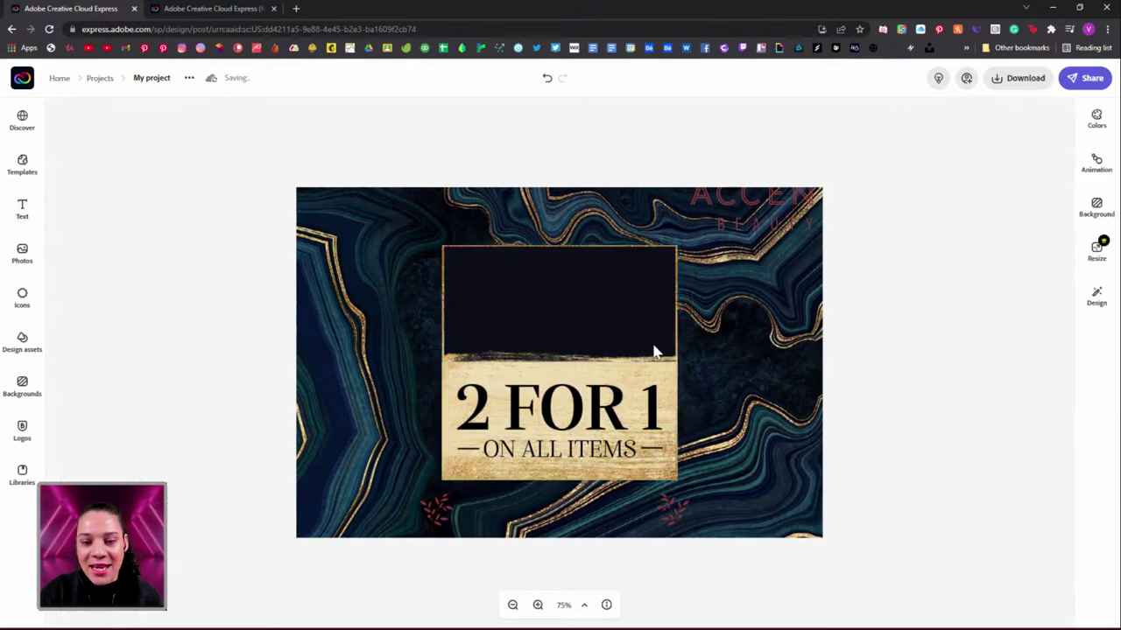
Step: Resize the cream rectangle slightly by its upper corners to line it up with the gold frame and brush stroke
click(632, 380)
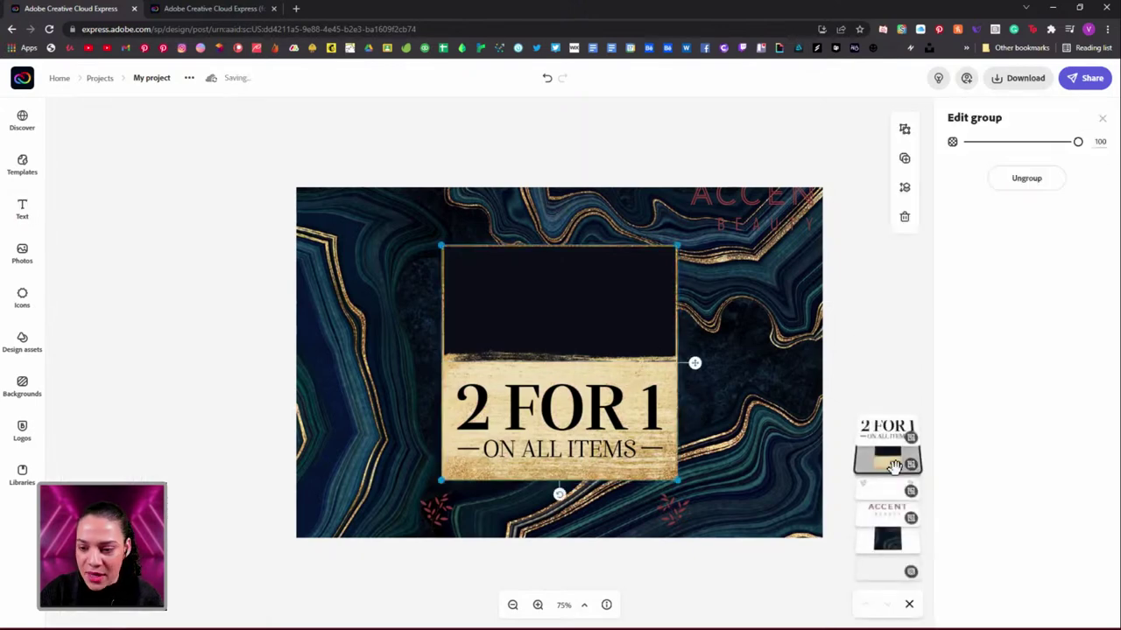
click(624, 382)
click(623, 382)
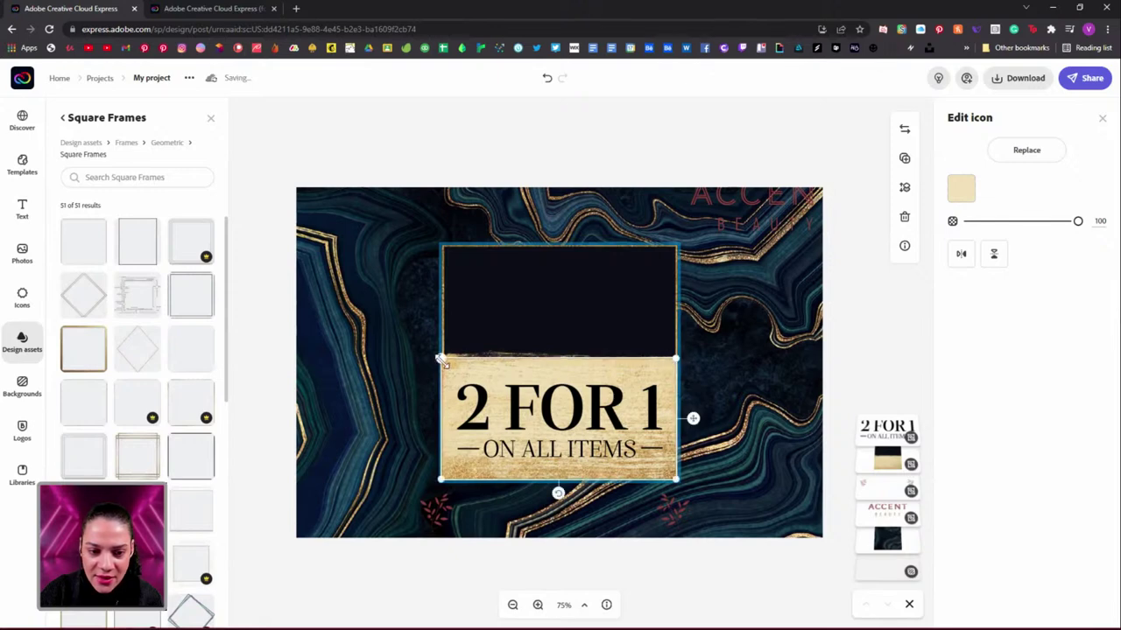
drag(441, 358, 442, 359)
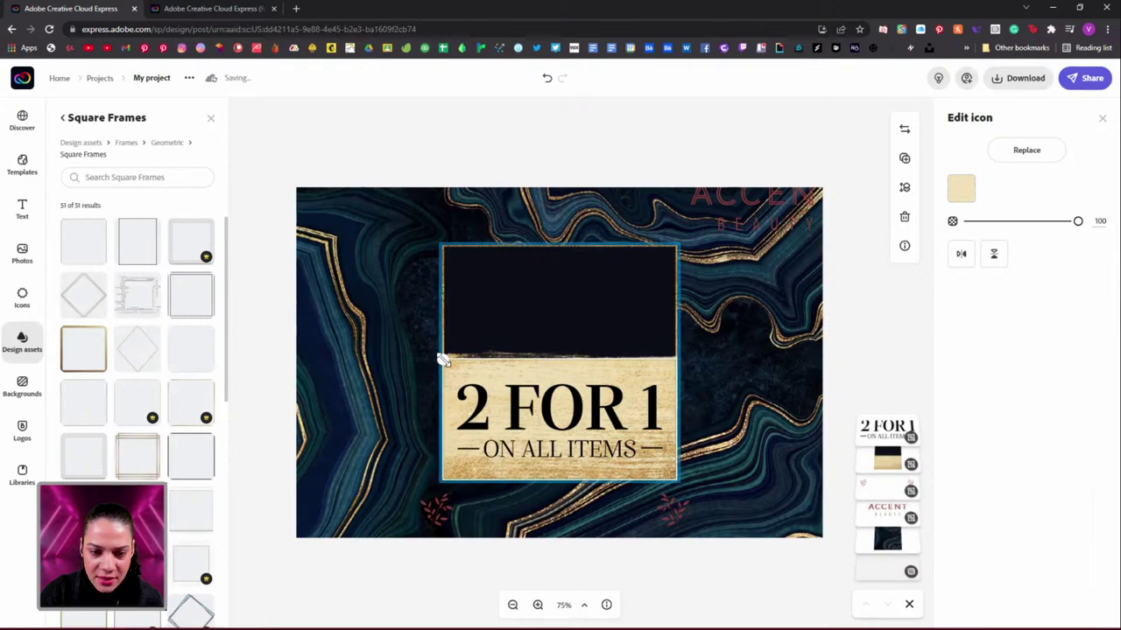
click(442, 359)
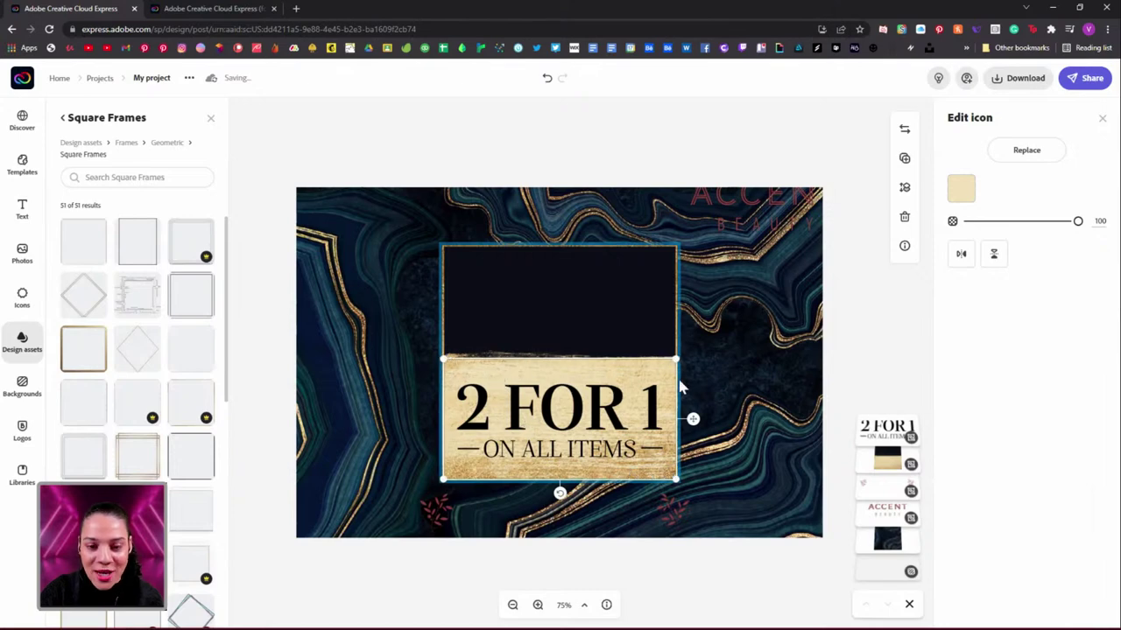
click(851, 333)
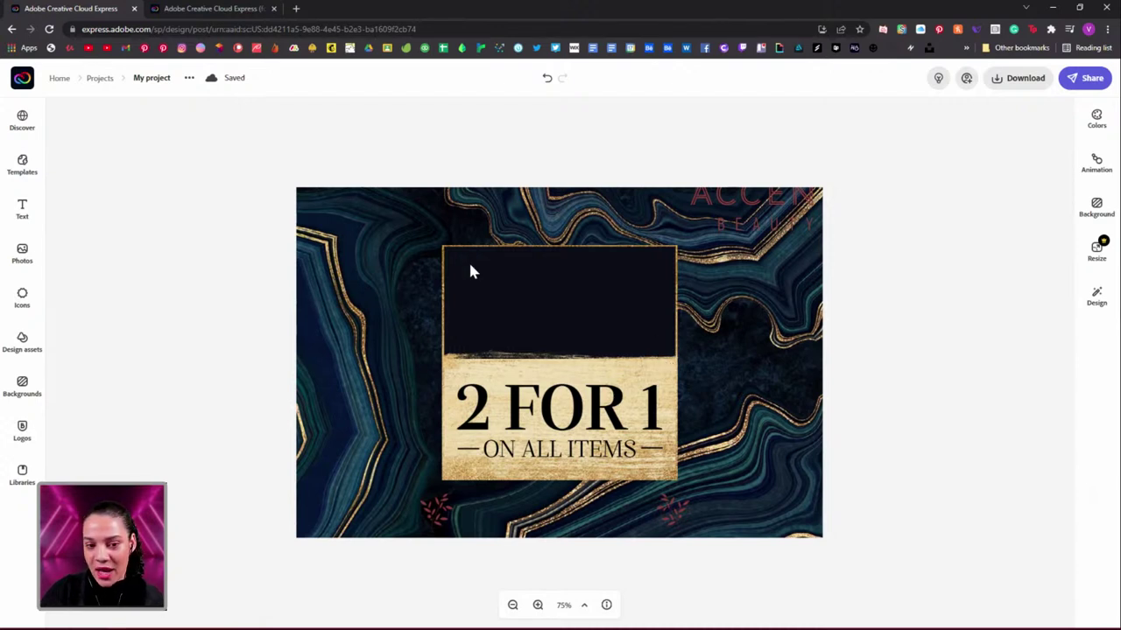
click(523, 380)
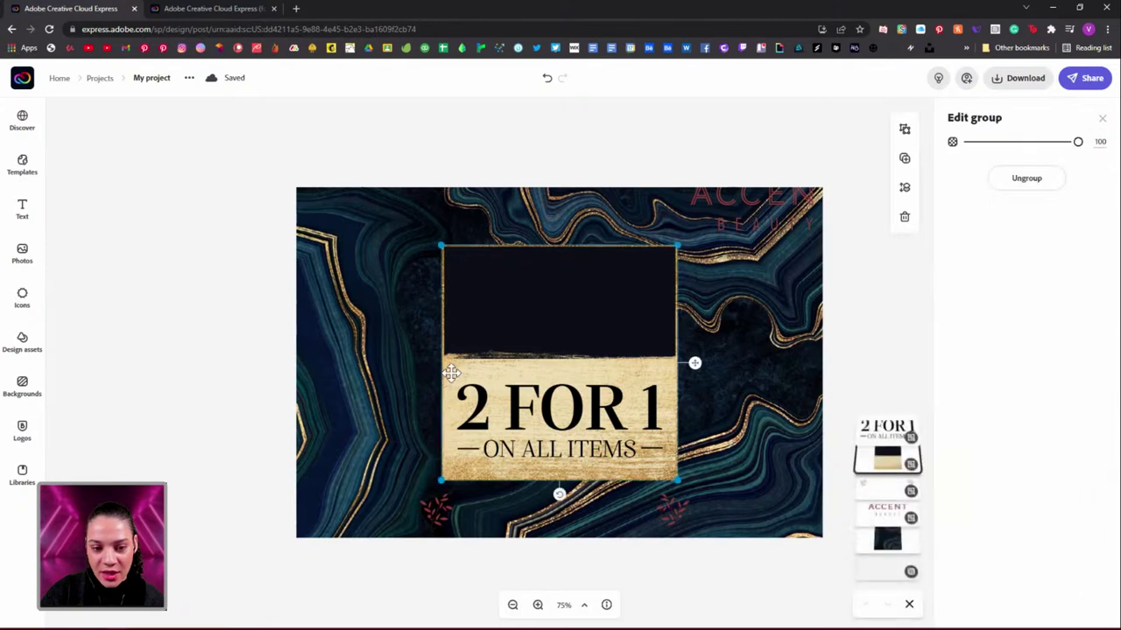
click(459, 371)
click(446, 362)
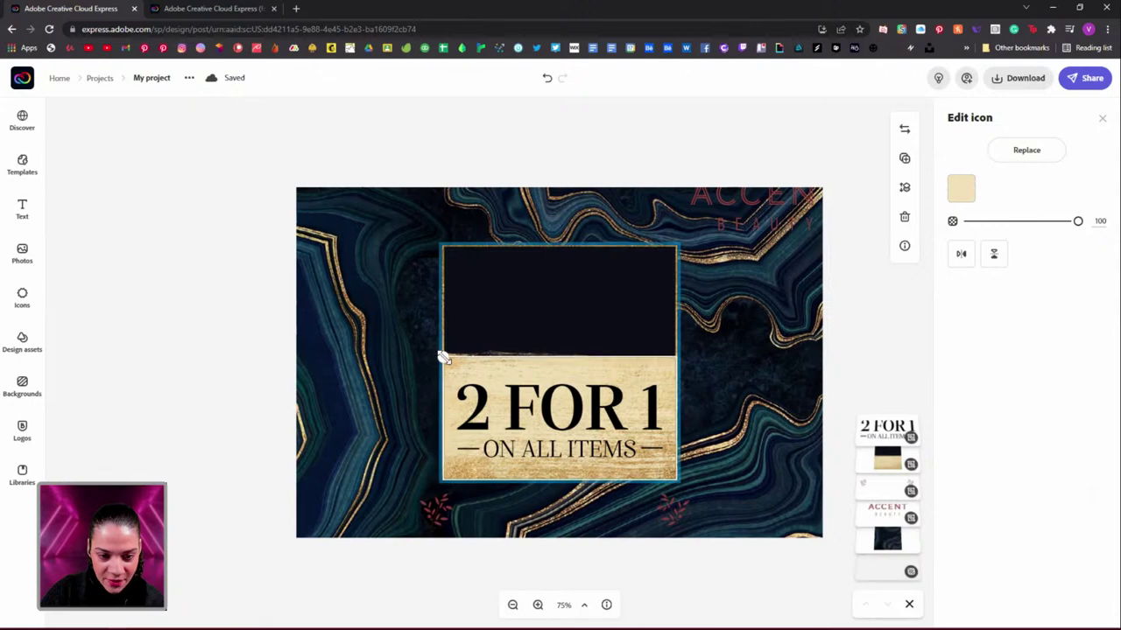
click(442, 357)
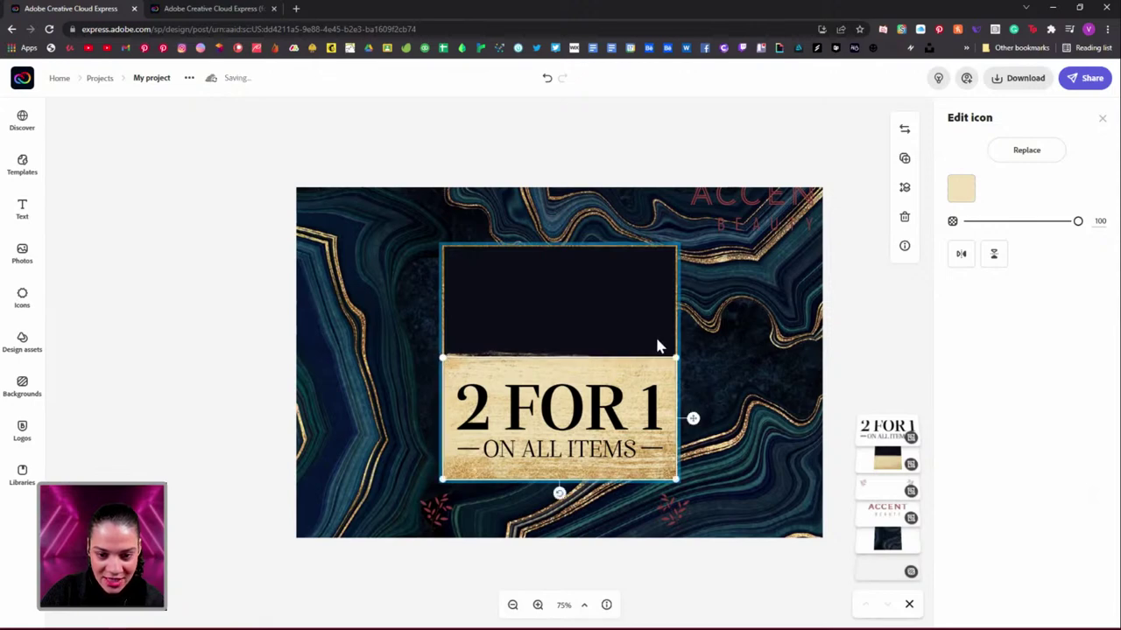
drag(672, 359, 677, 361)
click(743, 340)
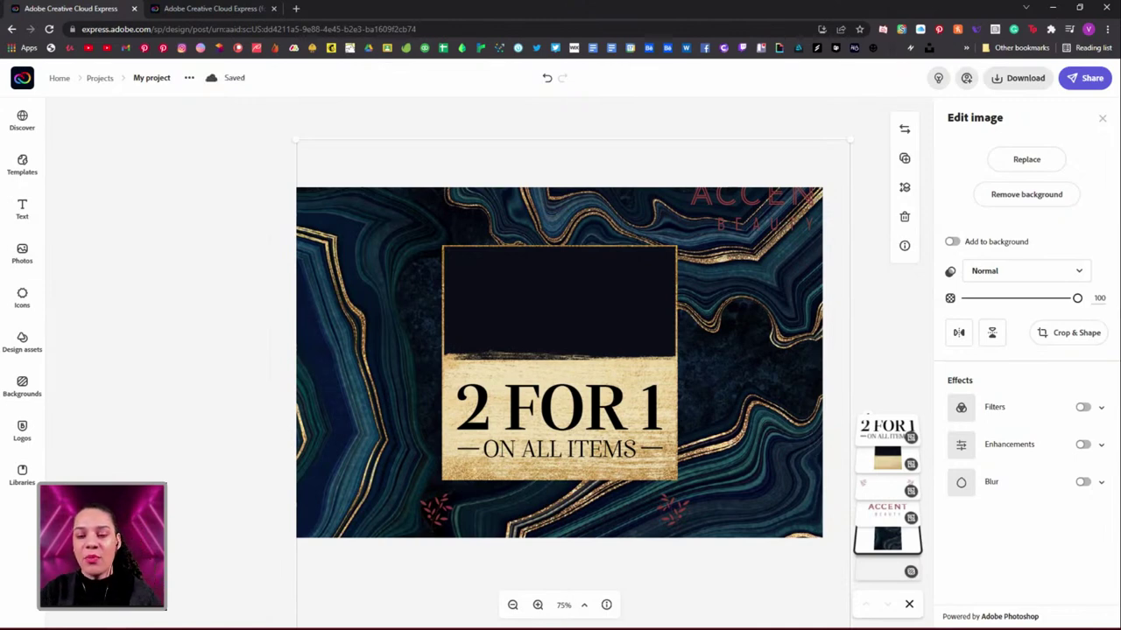
Step: Bring the ACCENT BEAUTY logo group to the front and centre it in the navy upper half of the frame
click(770, 224)
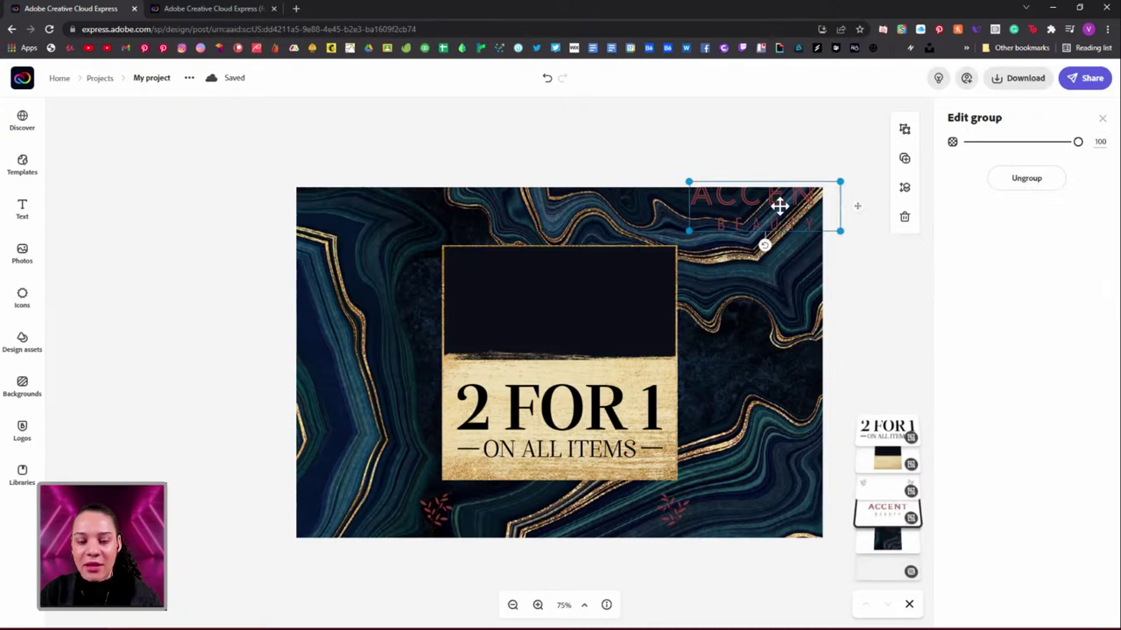
drag(783, 202, 790, 270)
drag(886, 465, 884, 509)
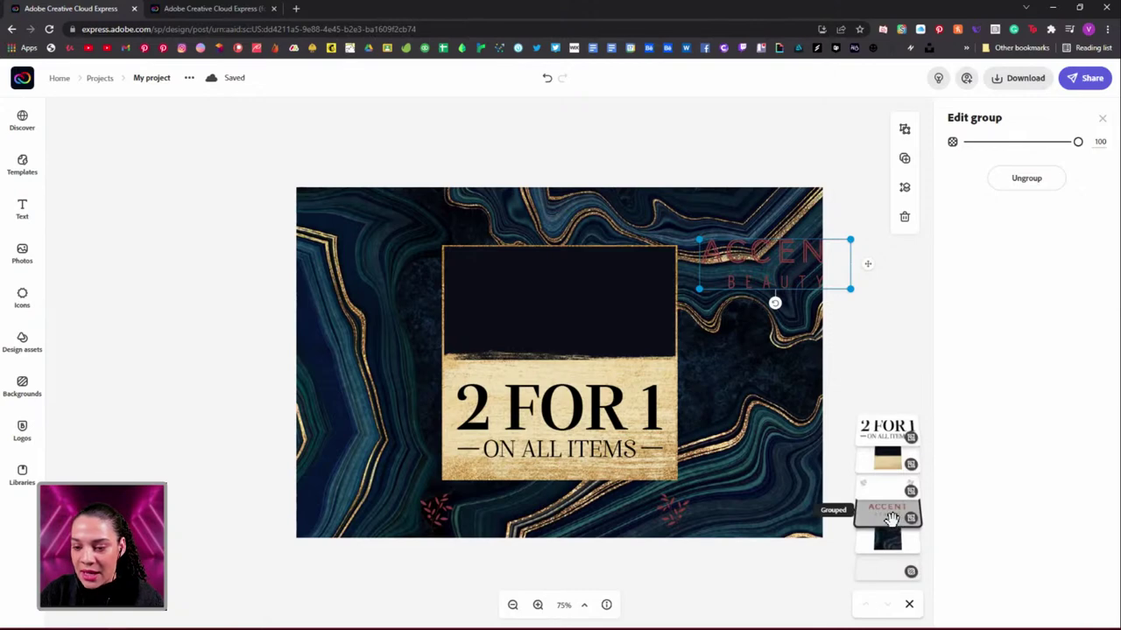
drag(890, 517, 897, 424)
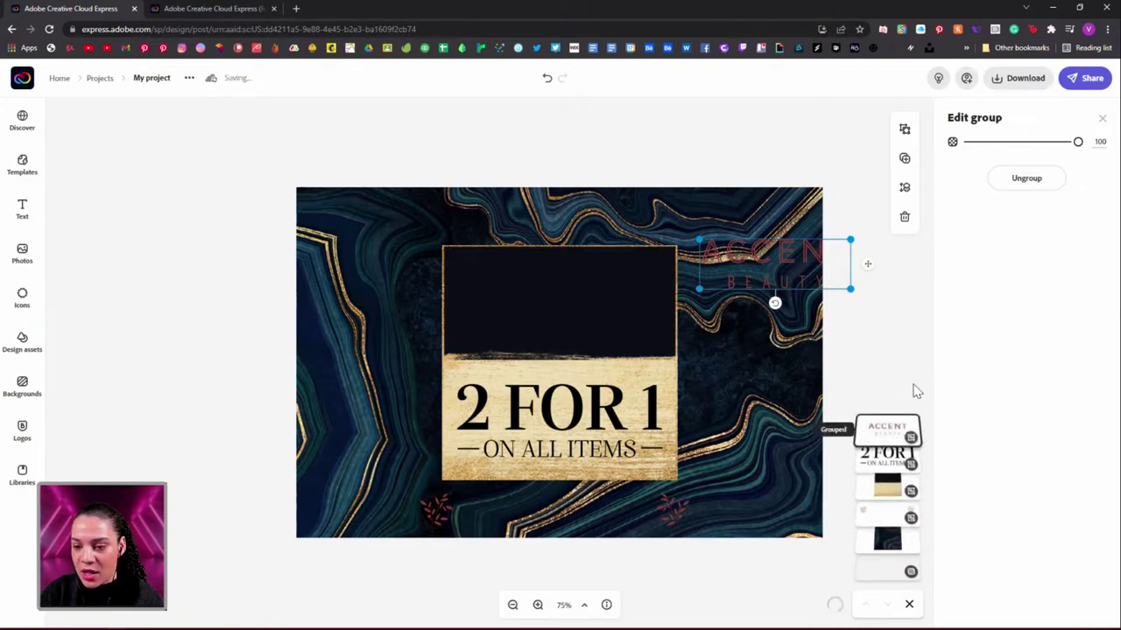
drag(792, 259, 569, 297)
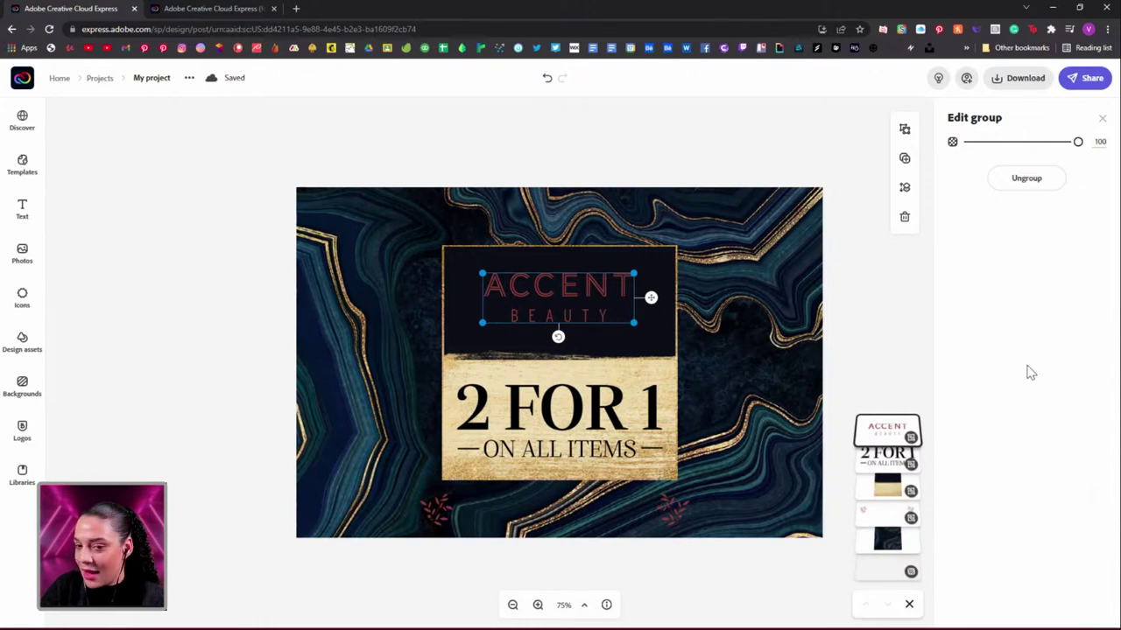
Step: Enlarge the ACCENT BEAUTY logo group and centre it in the navy upper half of the gold frame
click(617, 290)
click(619, 287)
drag(636, 270, 672, 253)
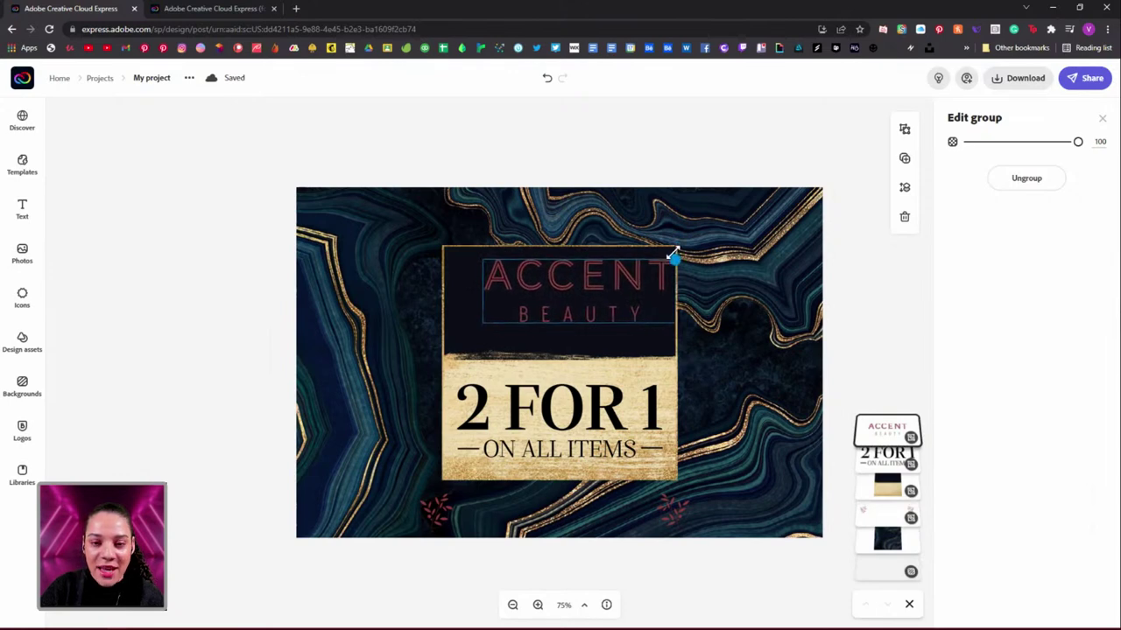
drag(601, 277, 581, 291)
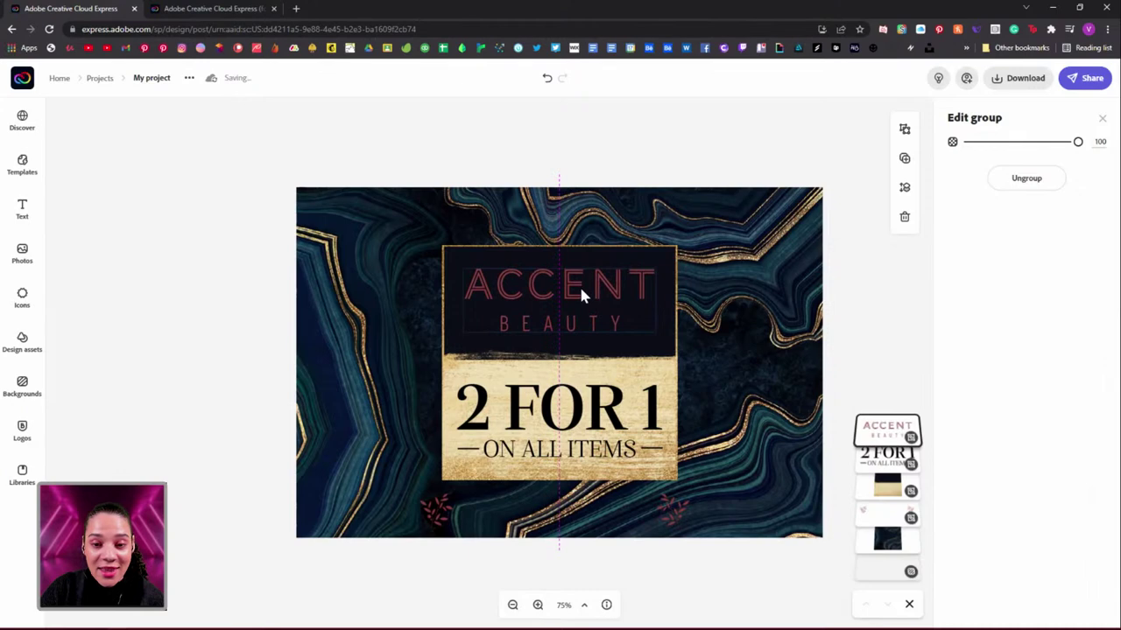
drag(581, 293, 581, 292)
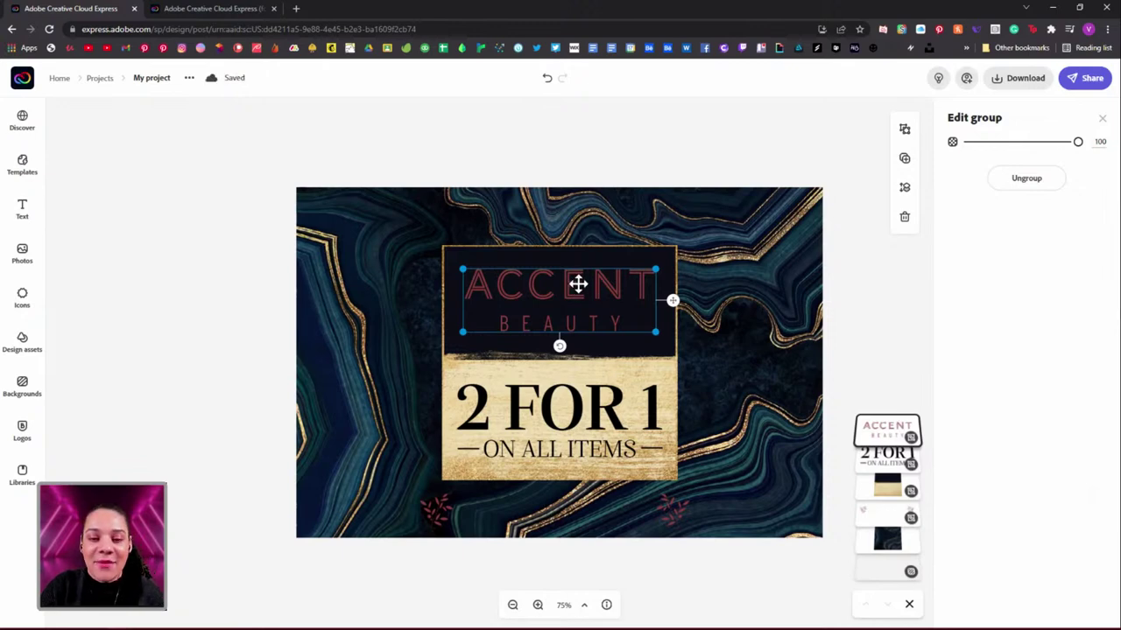
Step: Set the logo's "accent" line in the Lust Didone Display font and reword it as ATHEME
click(578, 283)
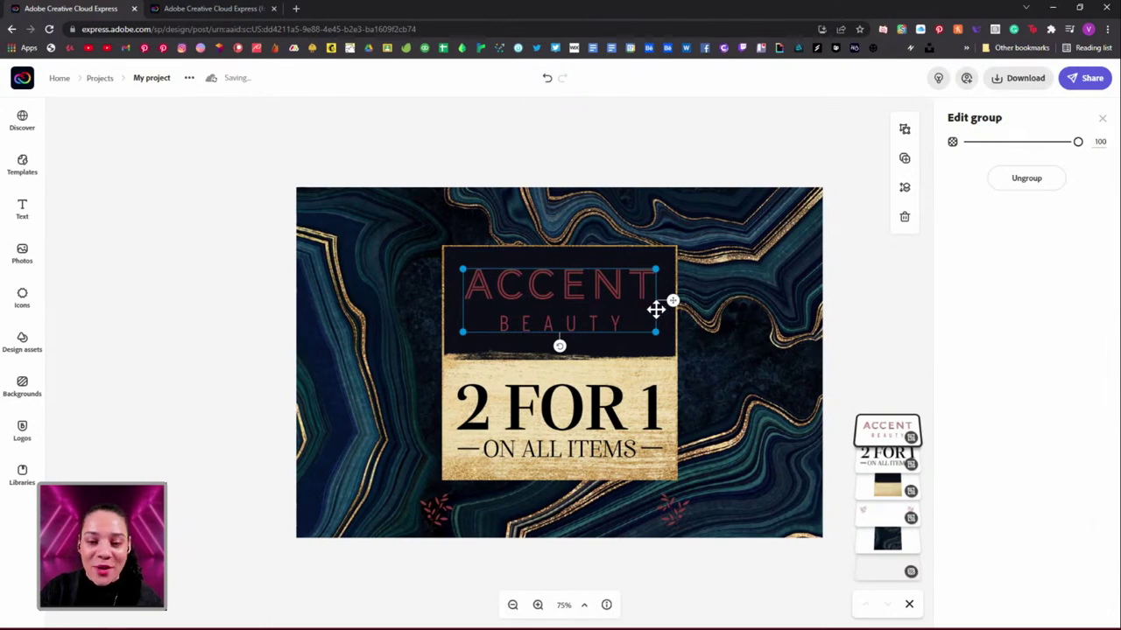
click(583, 288)
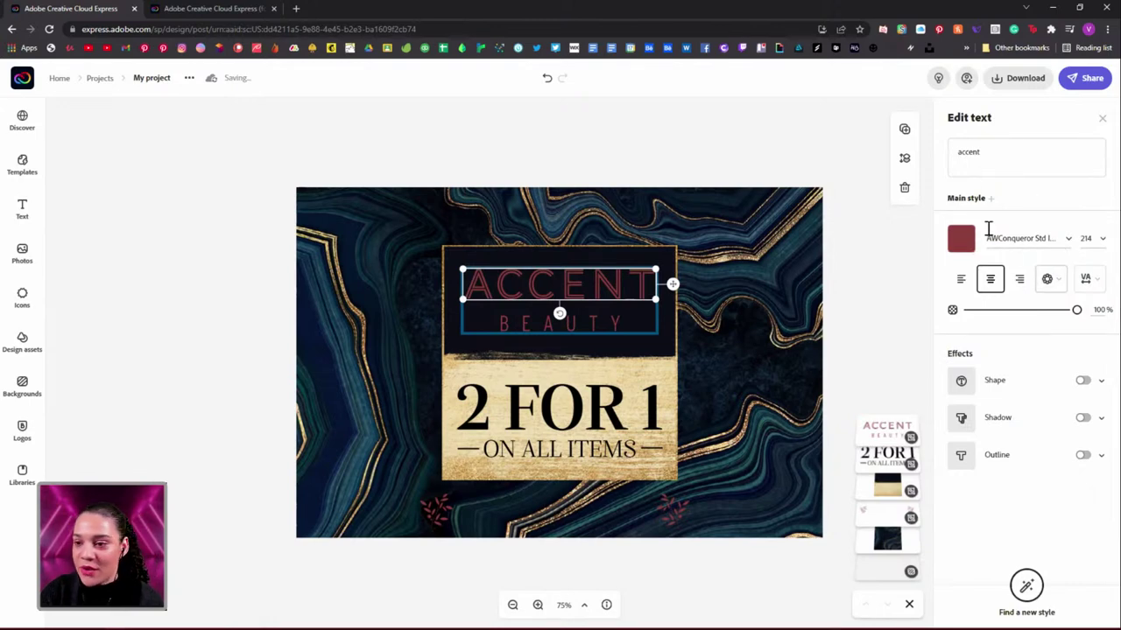
click(1067, 244)
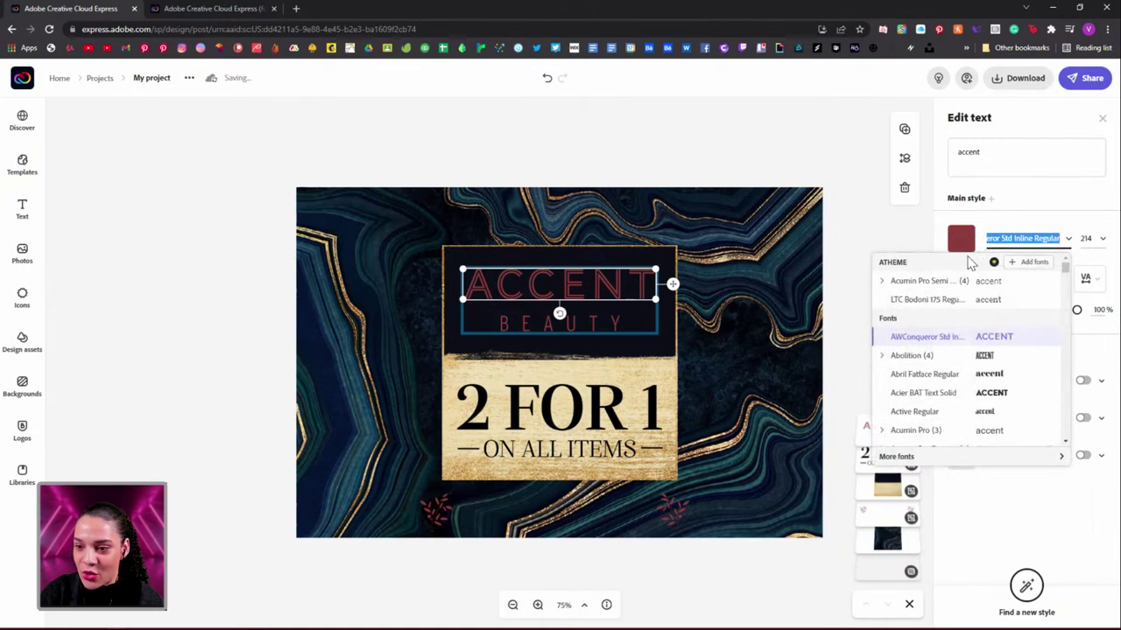
text(lust)
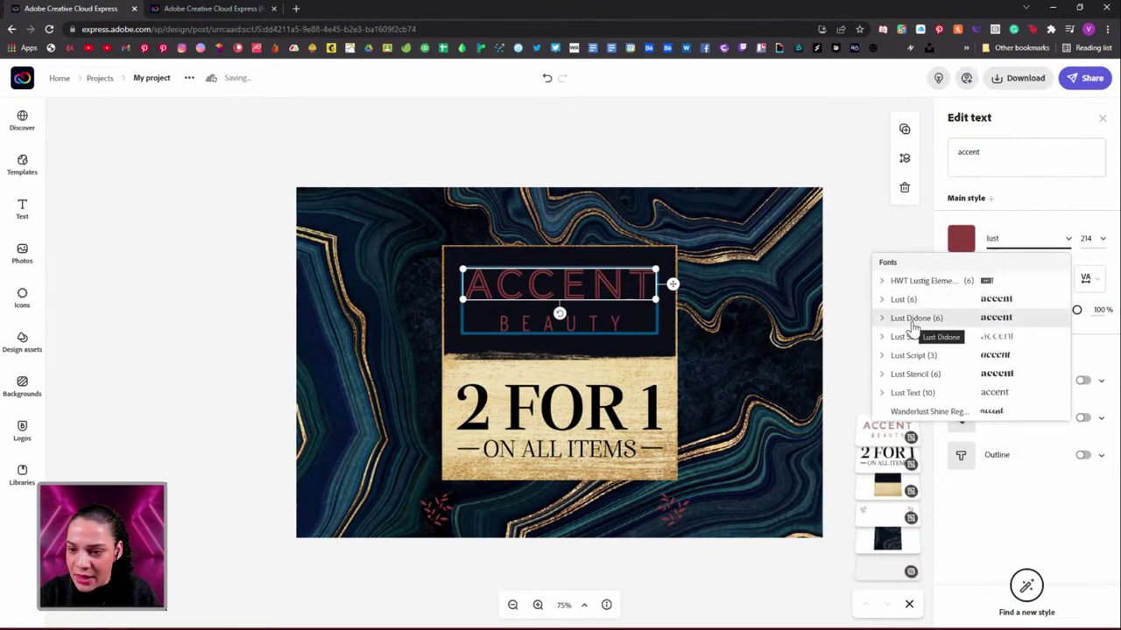
click(988, 323)
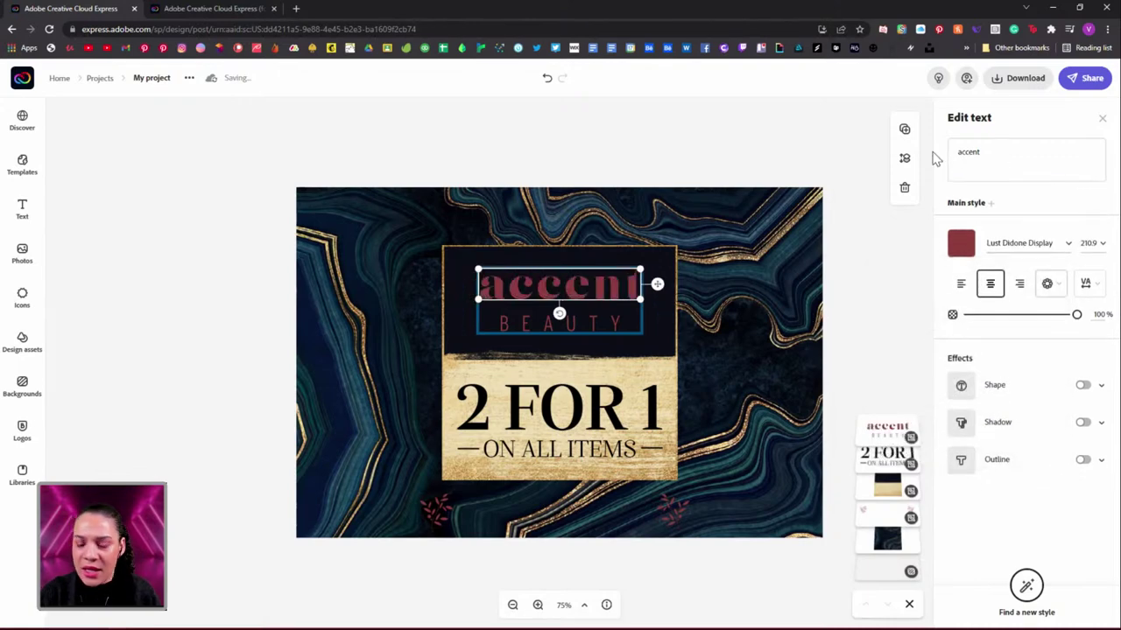
double_click(977, 150)
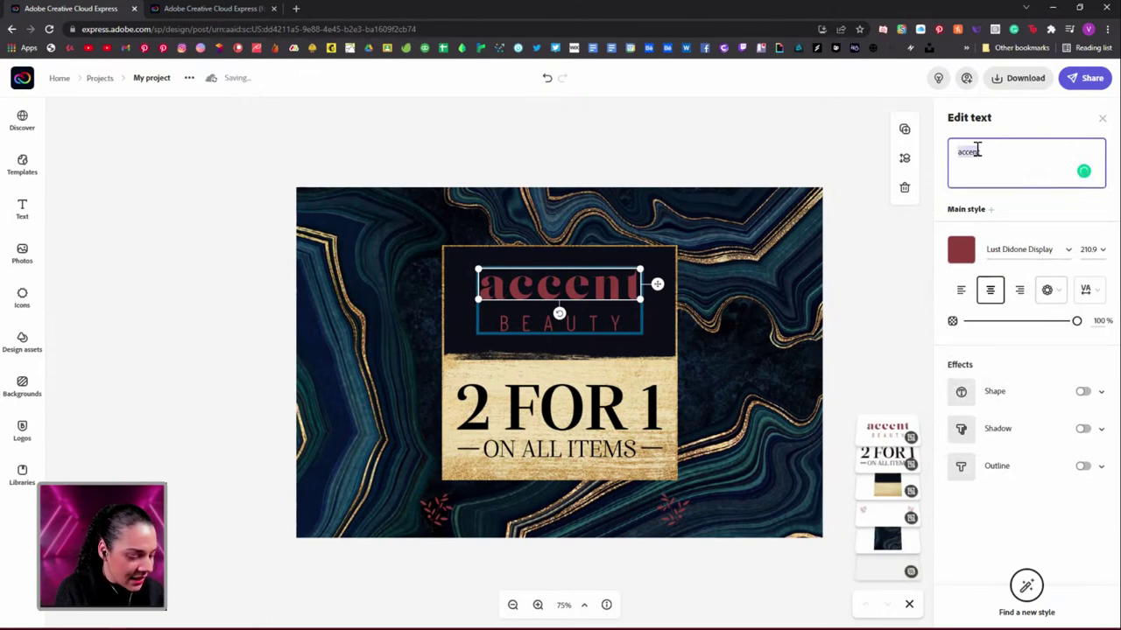
text(ATHEME)
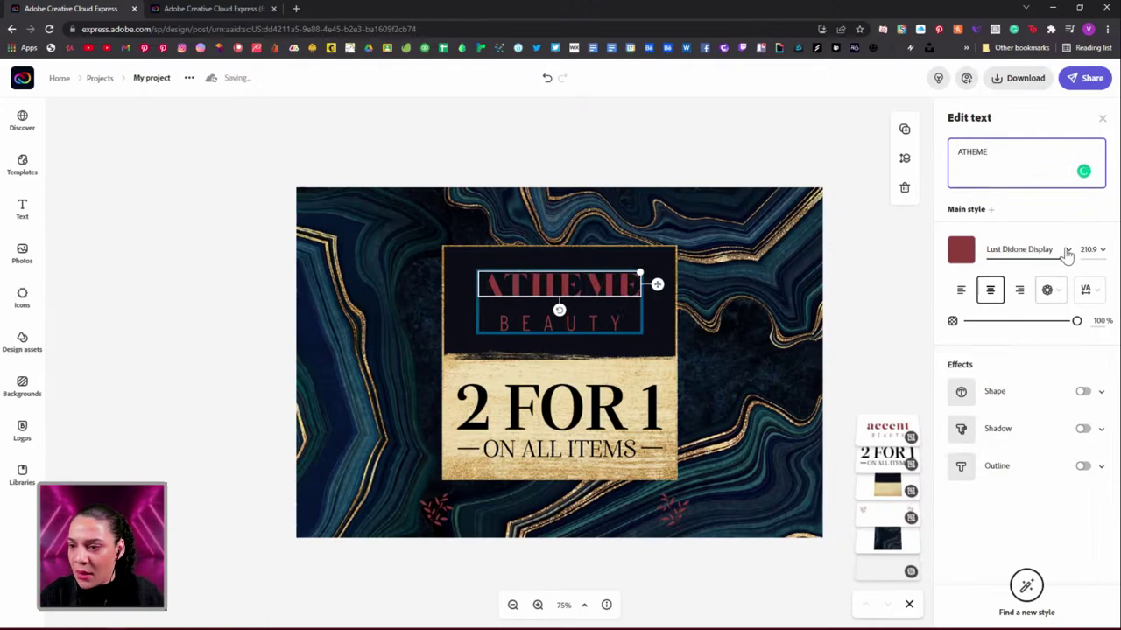
Step: Recolour the ATHEME text with the pale cream brand colour #F2E4B7 and set its letter spacing to 28
click(963, 249)
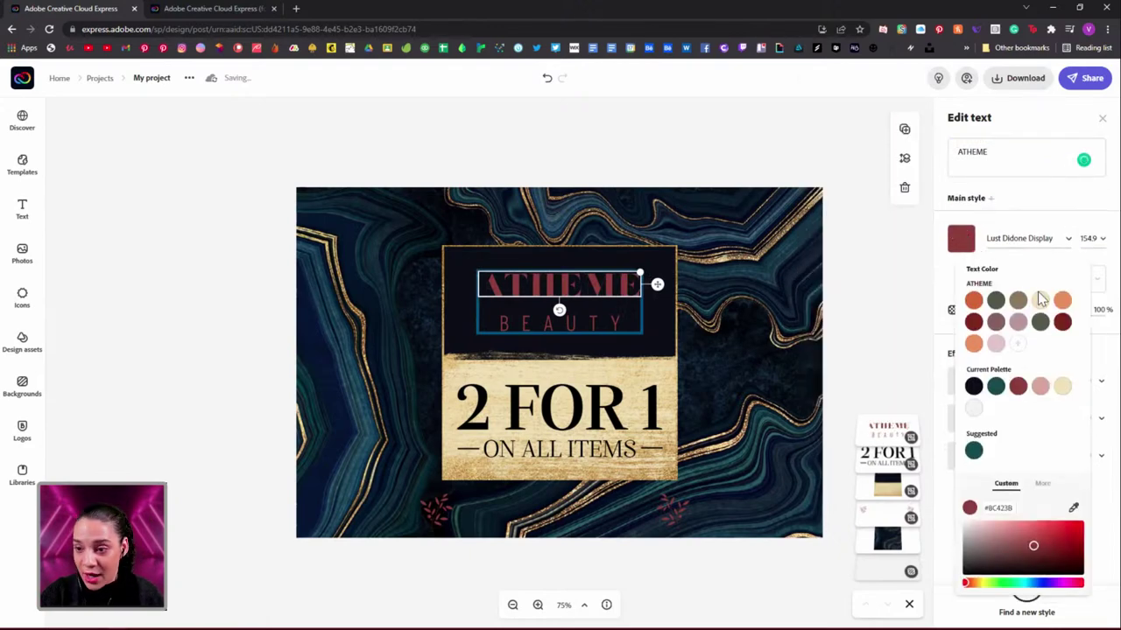
click(1037, 302)
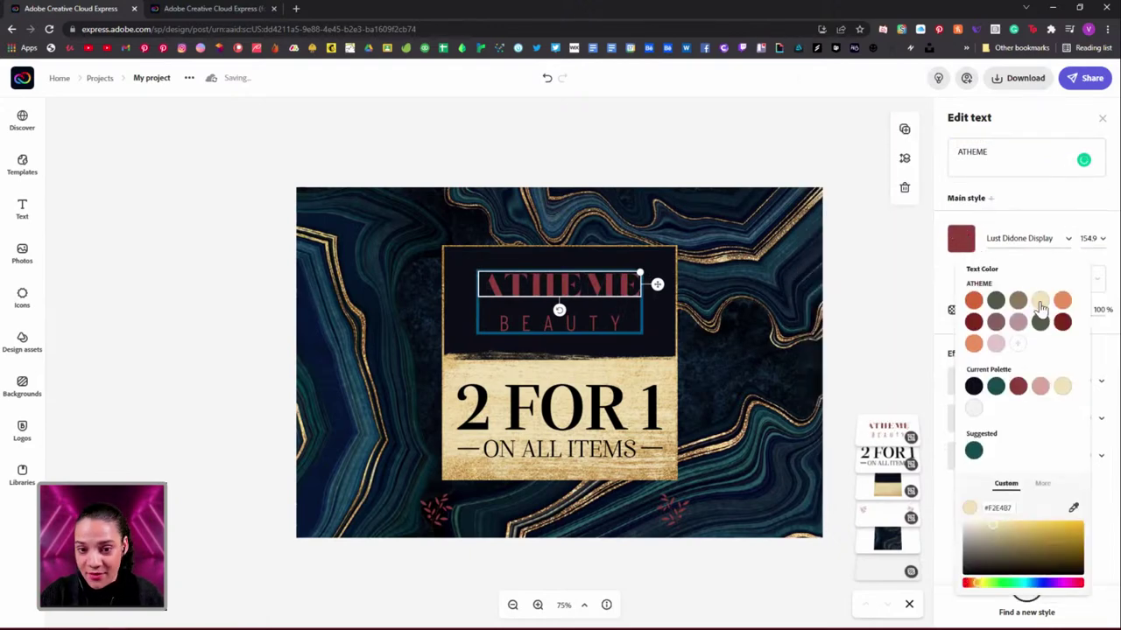
click(1076, 221)
click(1092, 282)
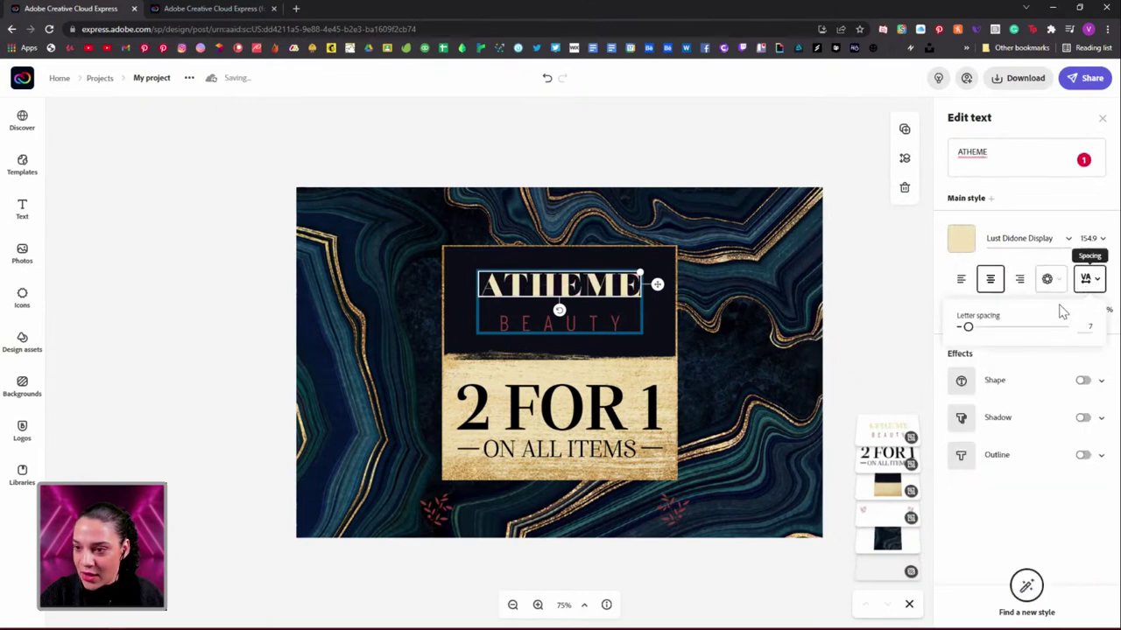
drag(968, 327, 990, 330)
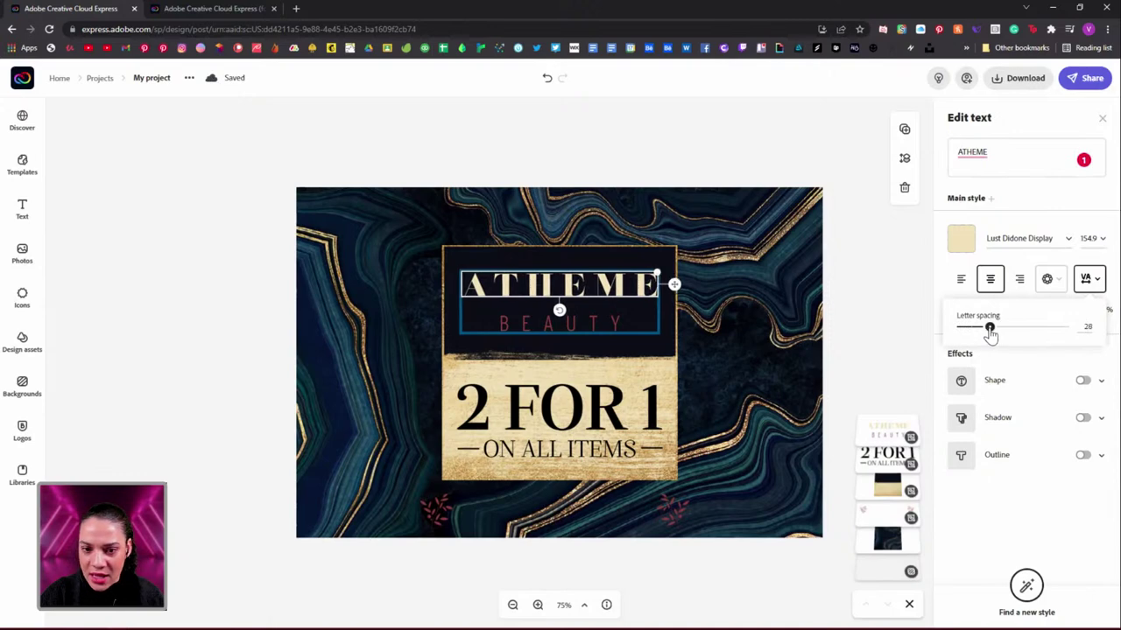
click(1088, 238)
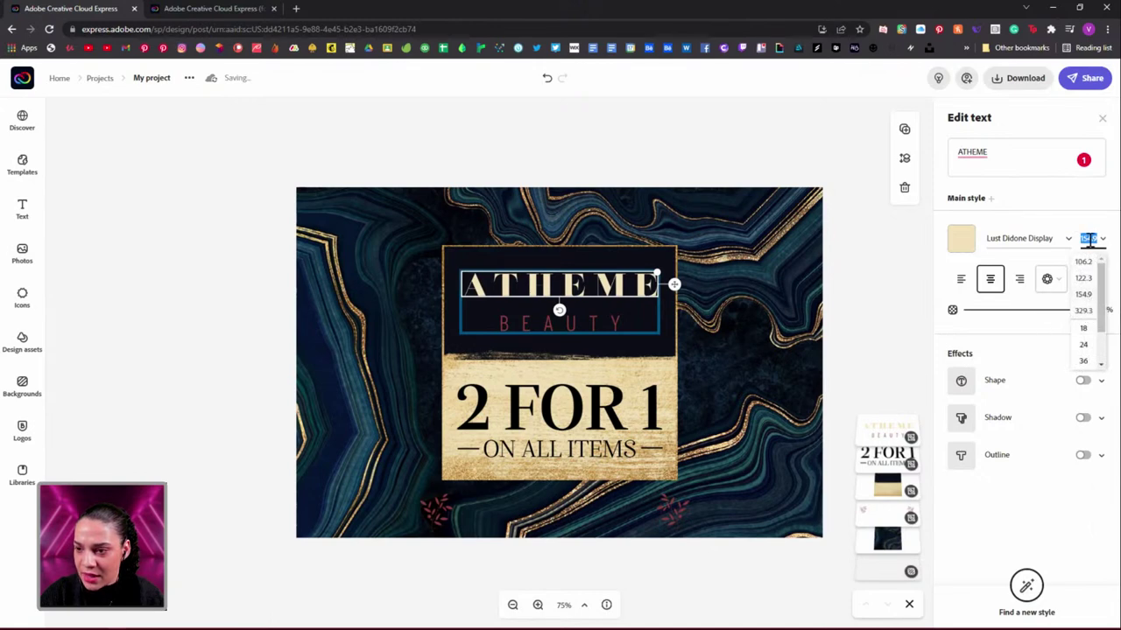
click(1018, 328)
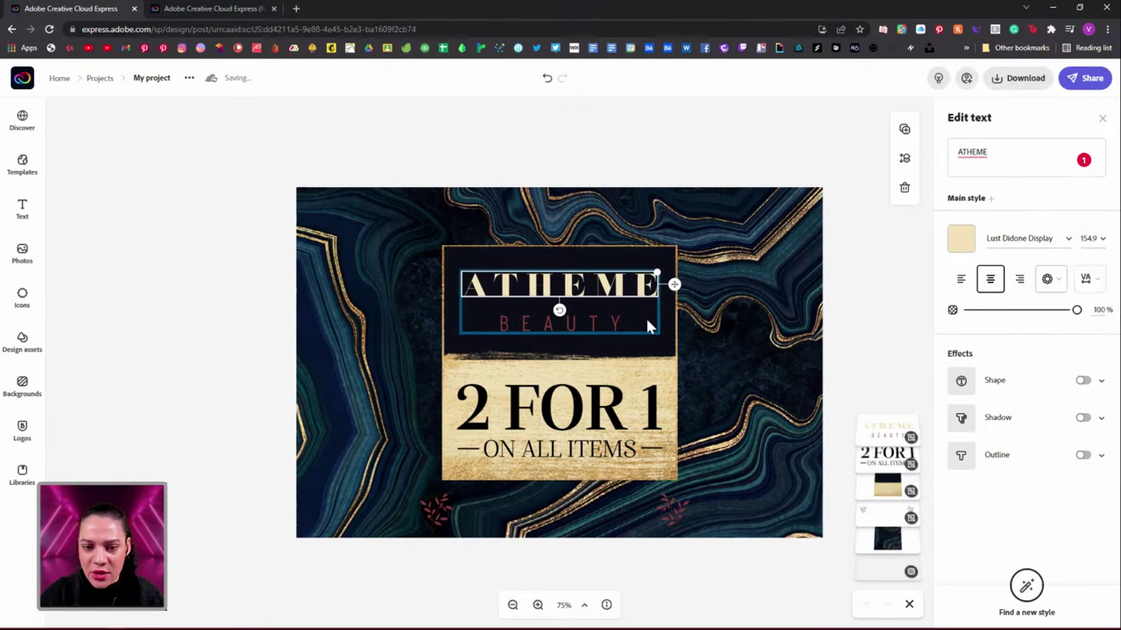
Step: Replace the logo's "beauty" line with INSIDER and recolour it with the pale cream brand colour #F2E4B7
click(579, 322)
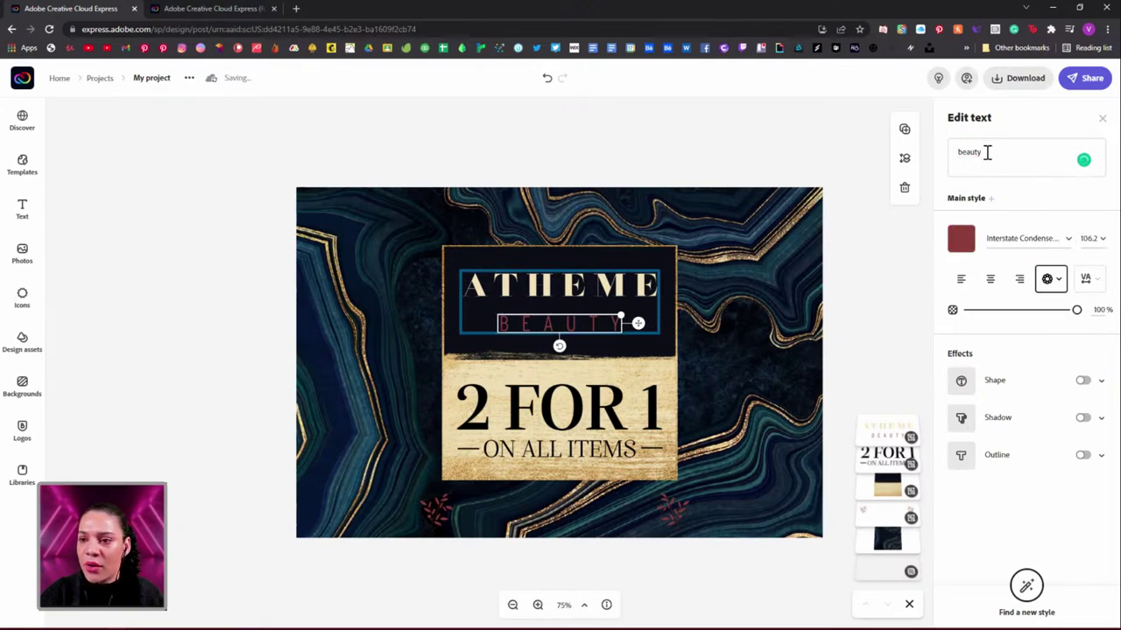
drag(987, 153, 947, 160)
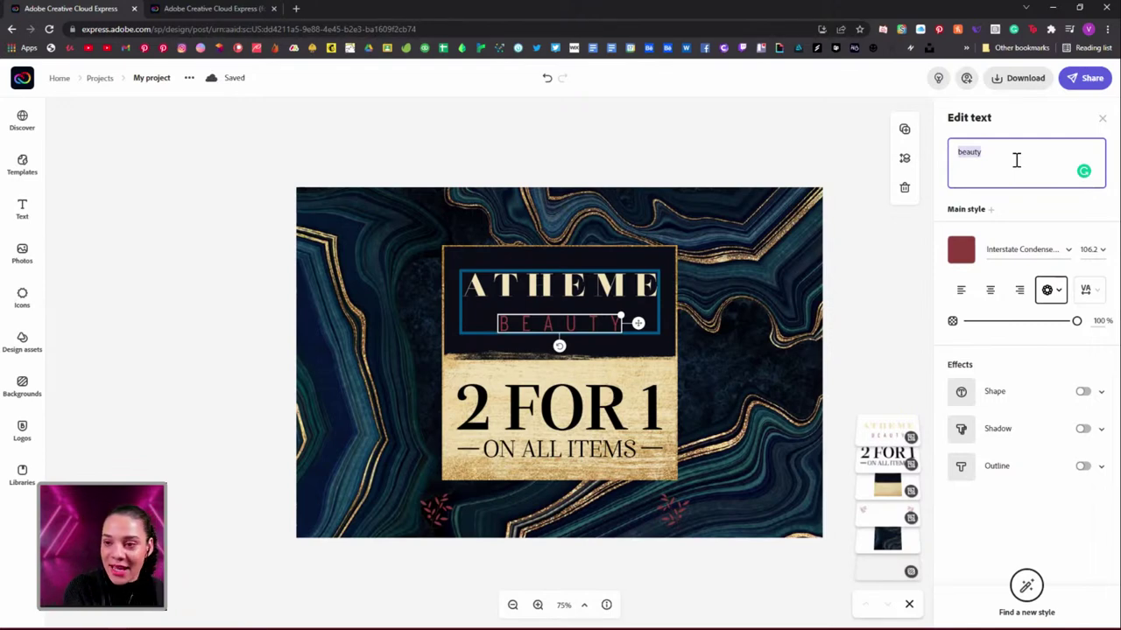
text(INSIDER)
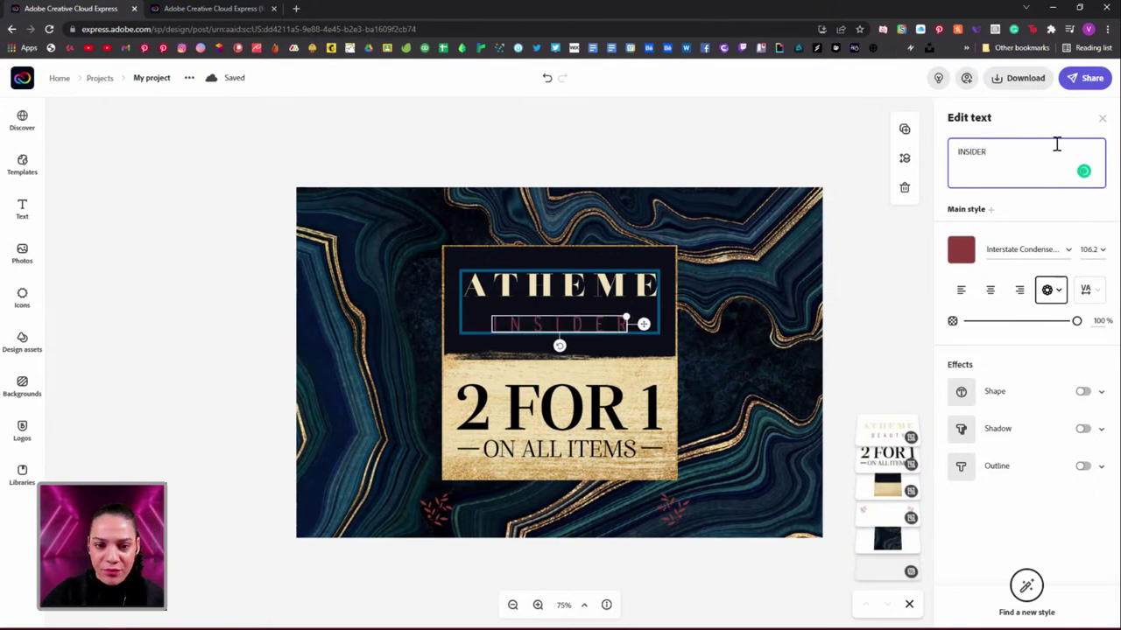
click(960, 246)
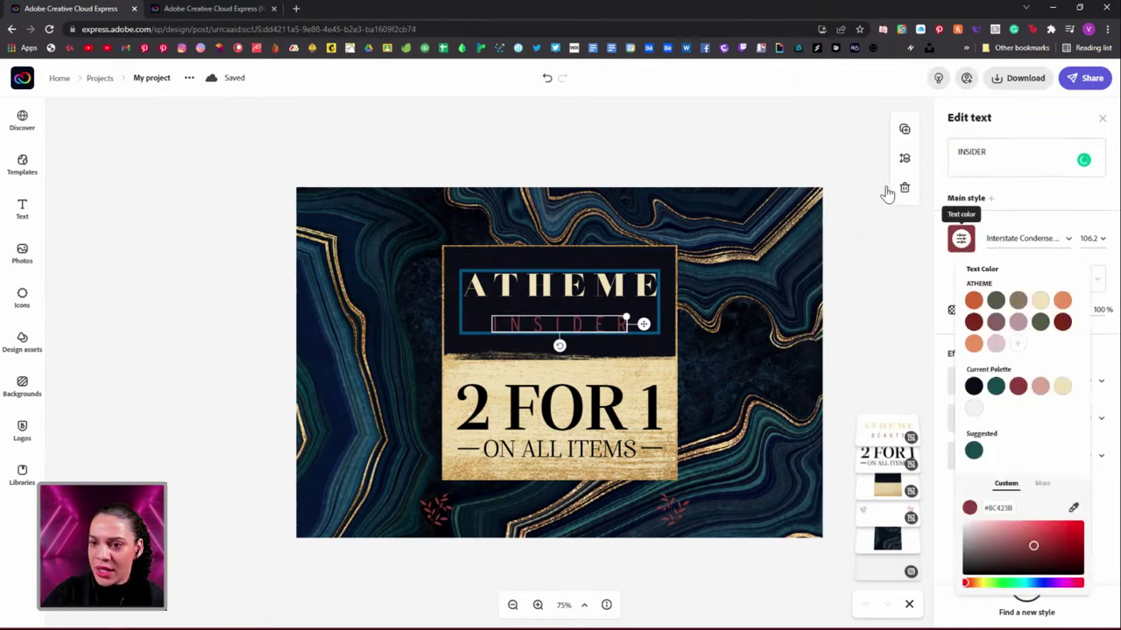
click(1039, 300)
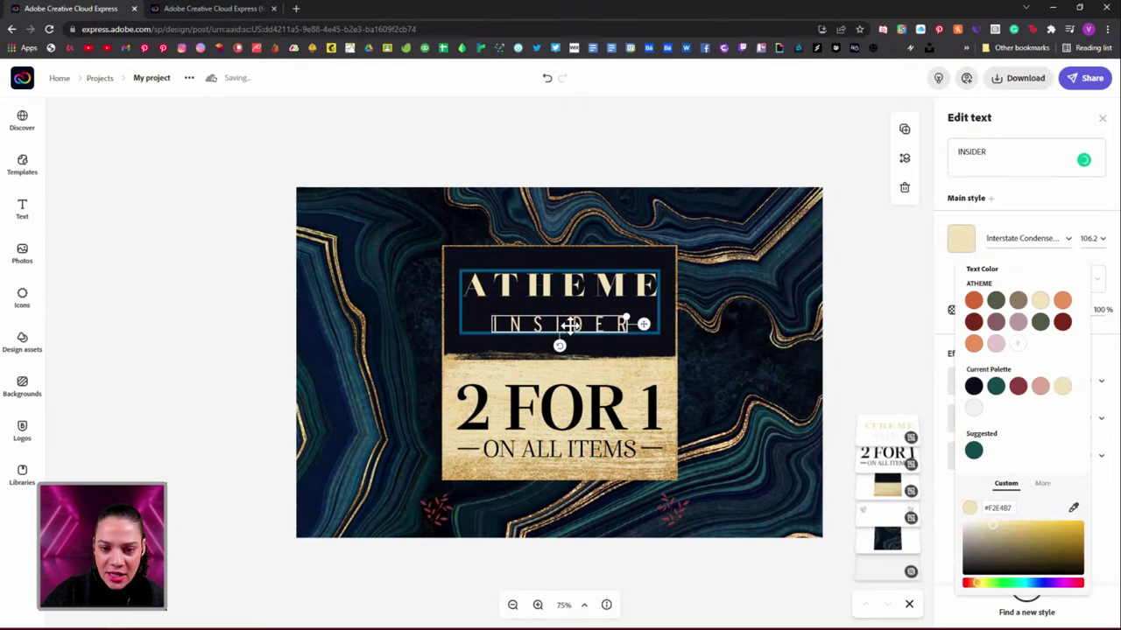
Step: Move INSIDER up close beneath ATHEME and re-centre the whole logo group in the navy half of the frame
drag(570, 325, 570, 318)
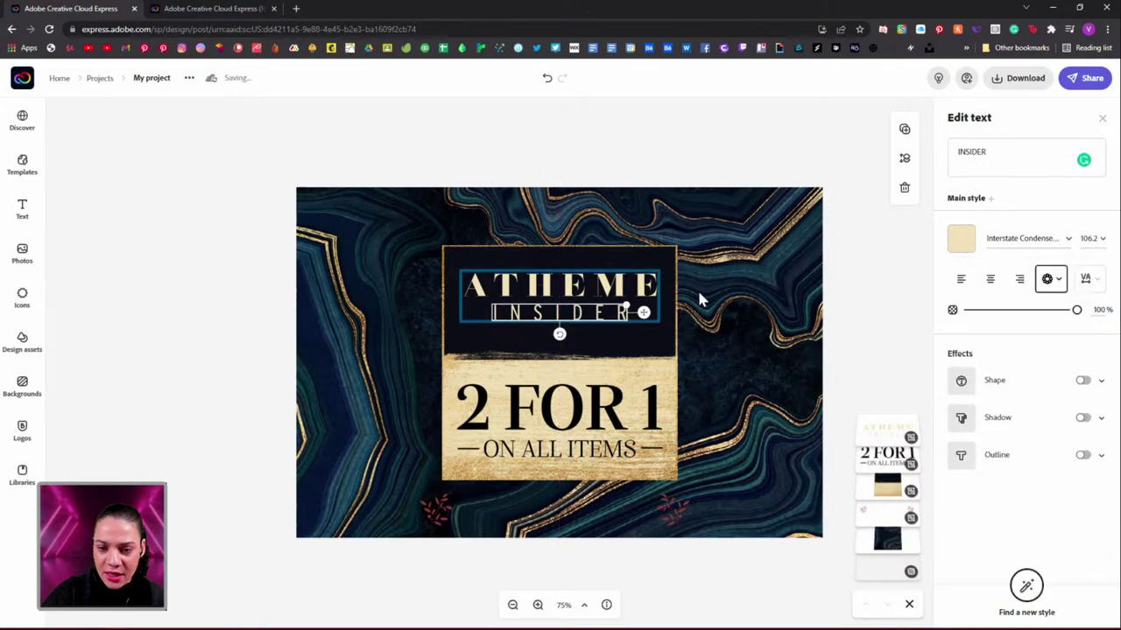
click(625, 289)
click(613, 290)
drag(613, 289, 622, 306)
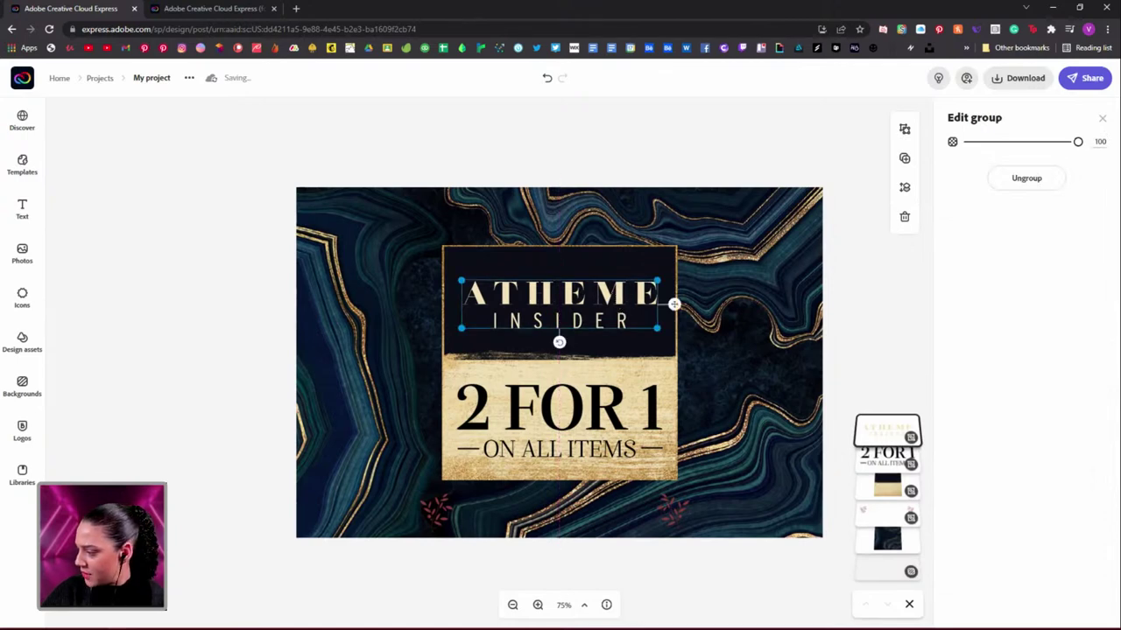
drag(599, 311, 601, 304)
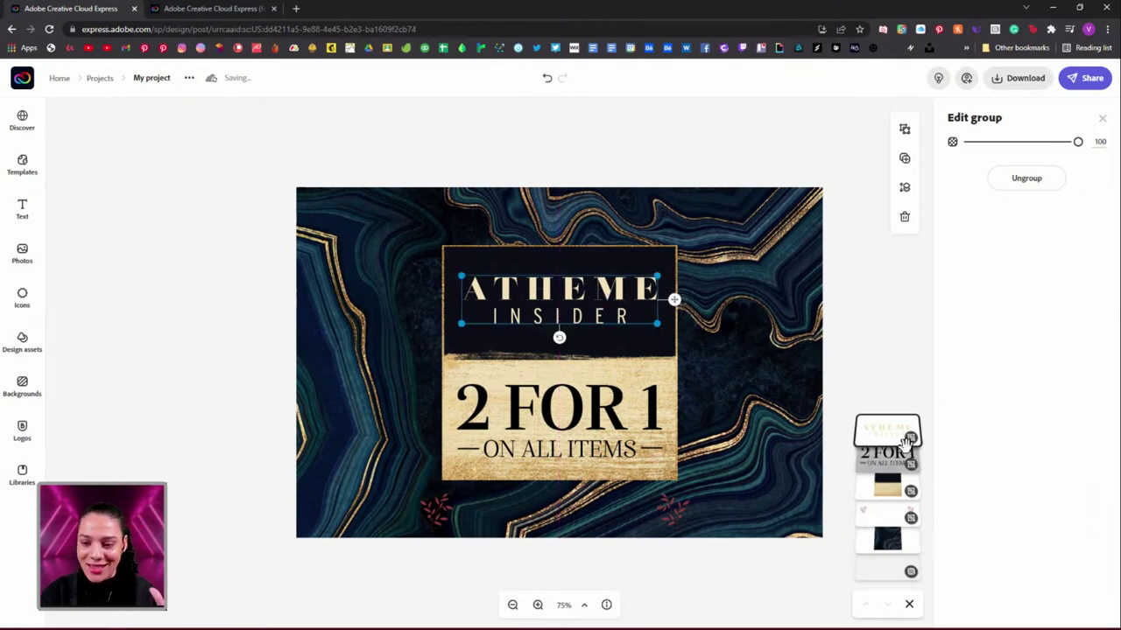
Step: Browse the Illustrations design assets and open the Black Suns collection in the Nature category
click(26, 341)
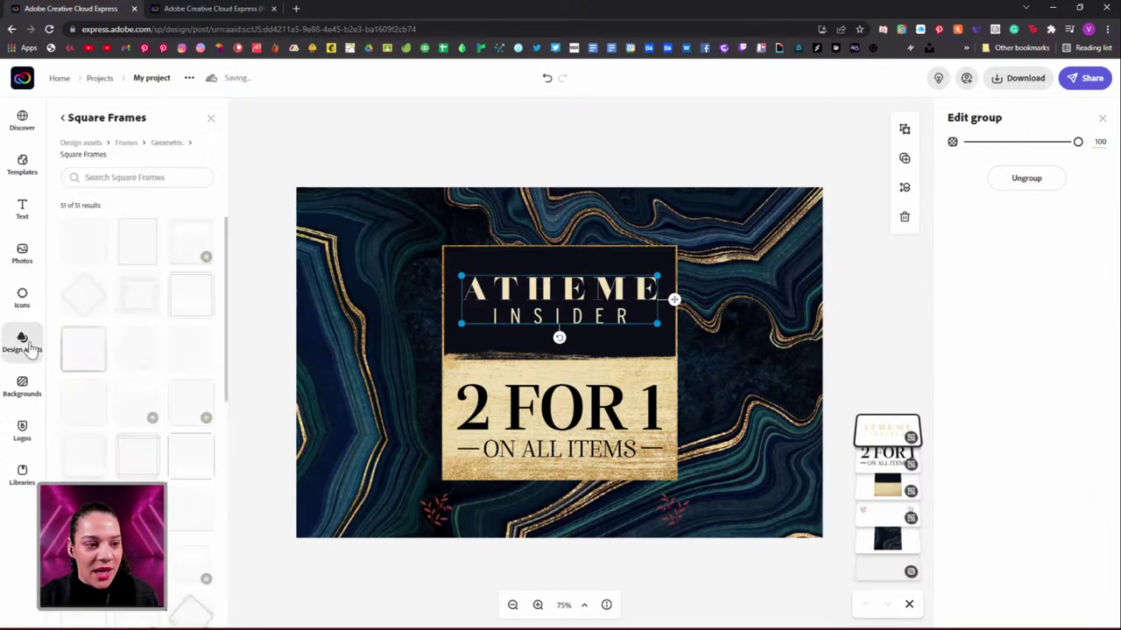
click(81, 144)
scroll(156, 217, up, 1)
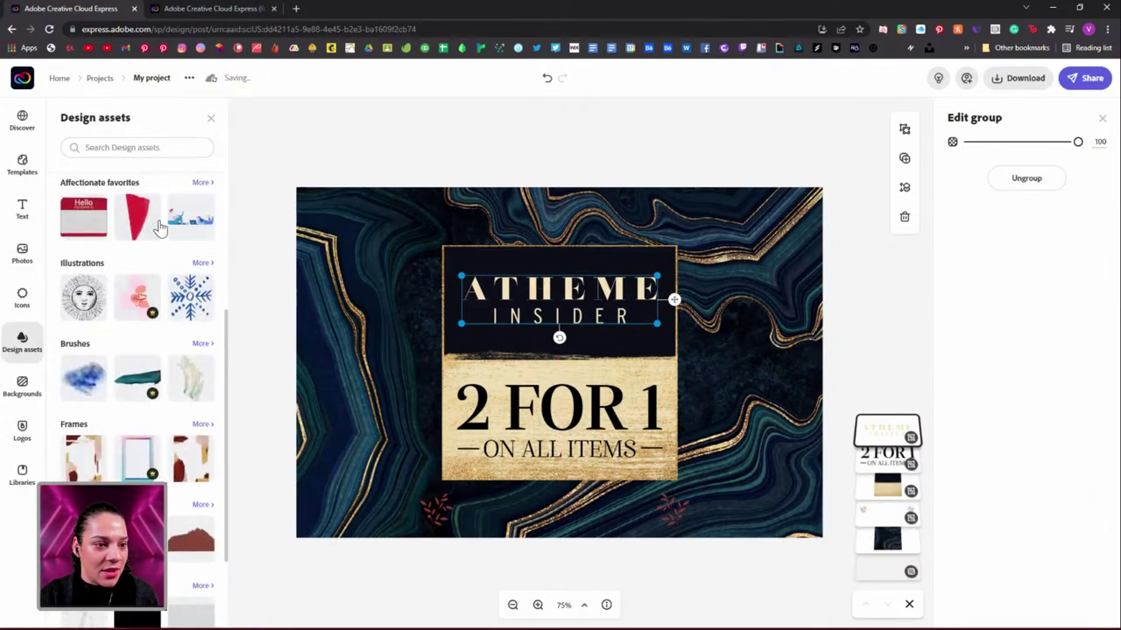
click(200, 263)
scroll(182, 299, down, 10)
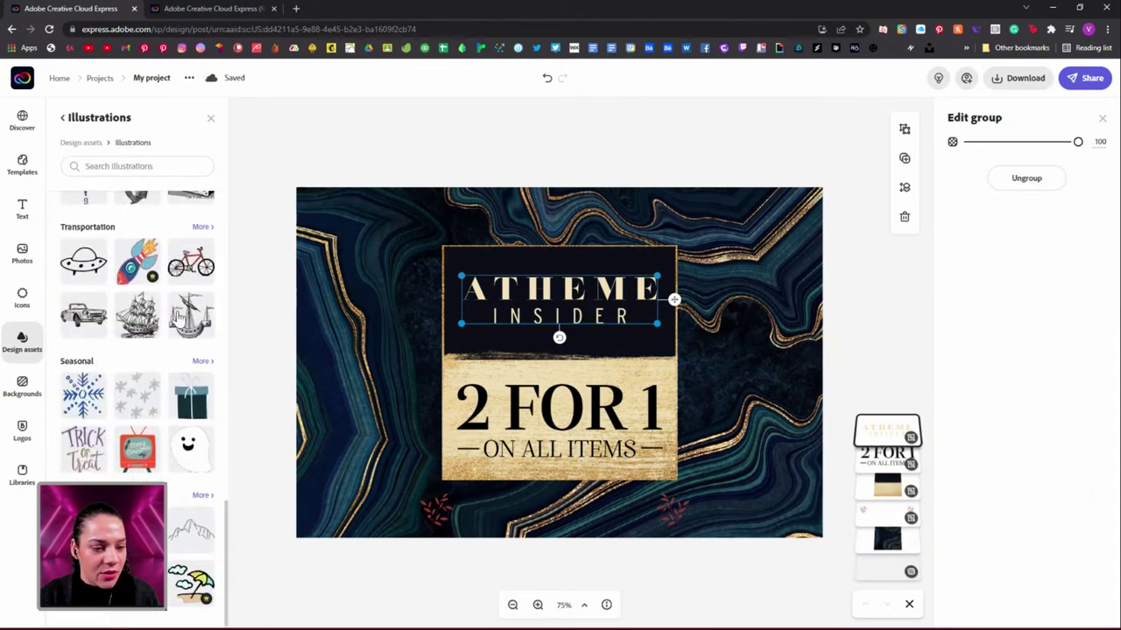
scroll(177, 308, up, 8)
scroll(178, 326, up, 4)
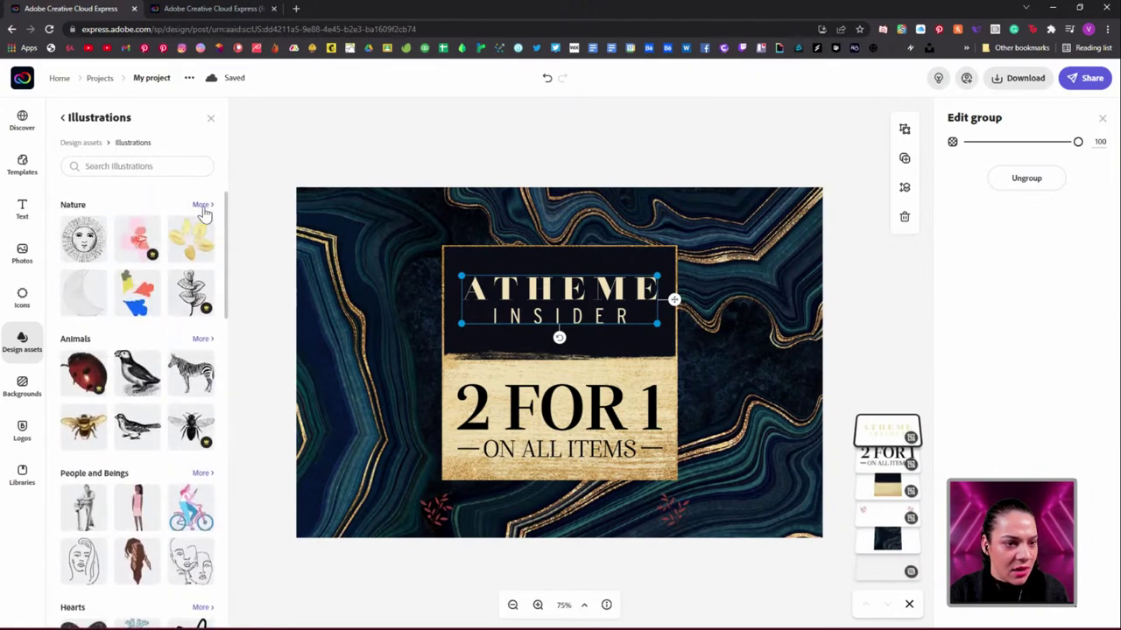
click(203, 206)
scroll(192, 281, down, 5)
scroll(192, 282, down, 5)
scroll(132, 259, up, 2)
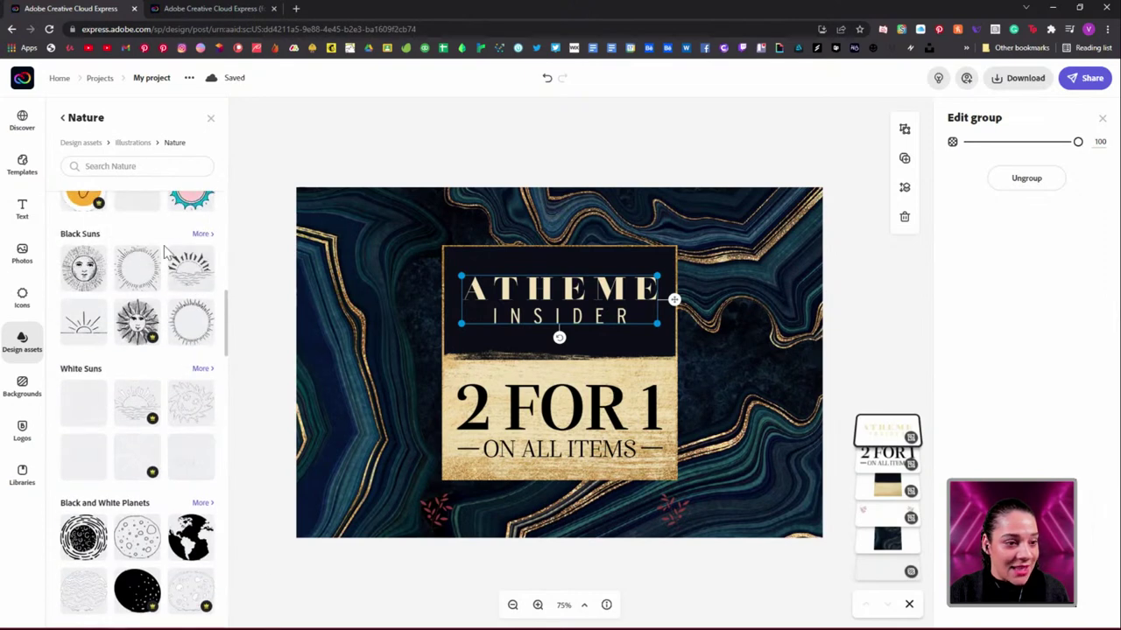
click(201, 237)
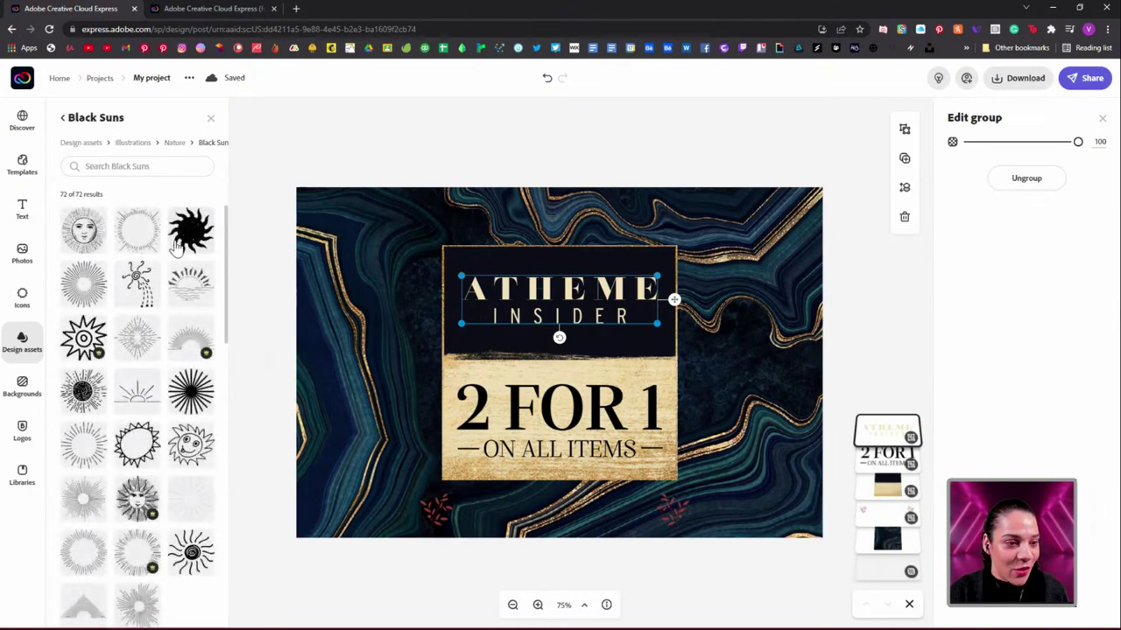
Step: Add the ring-shaped sunburst with thin rays to the coupon and move its layer behind the framed panel
drag(138, 240, 585, 332)
click(723, 320)
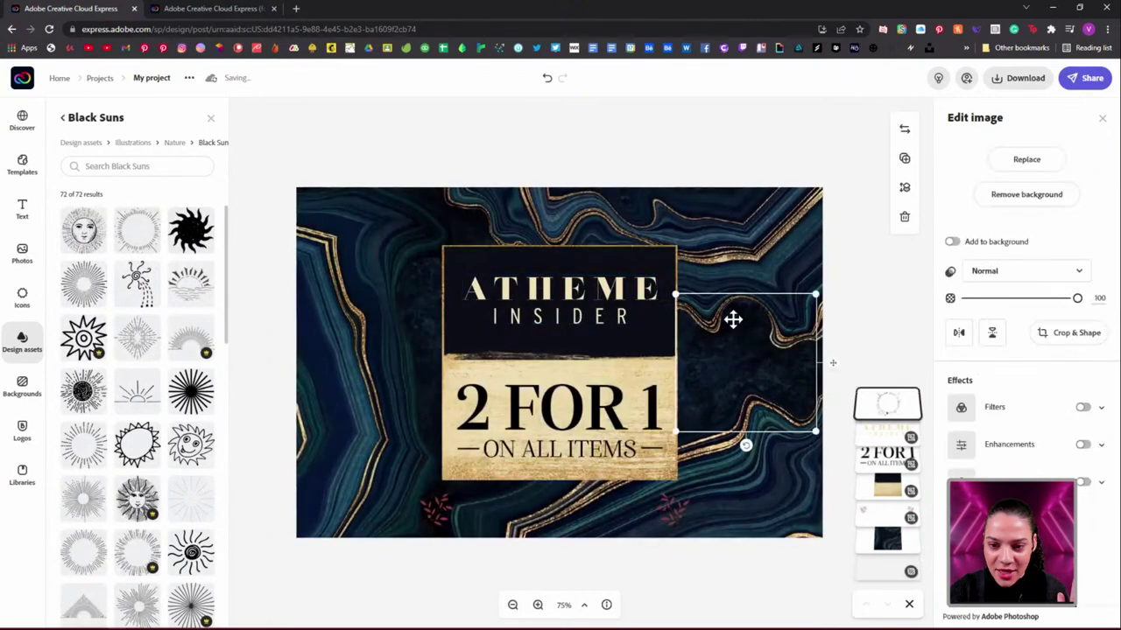
drag(888, 403, 890, 495)
Step: Delete the grouped dark red leaf ornaments below the framed panel
click(893, 512)
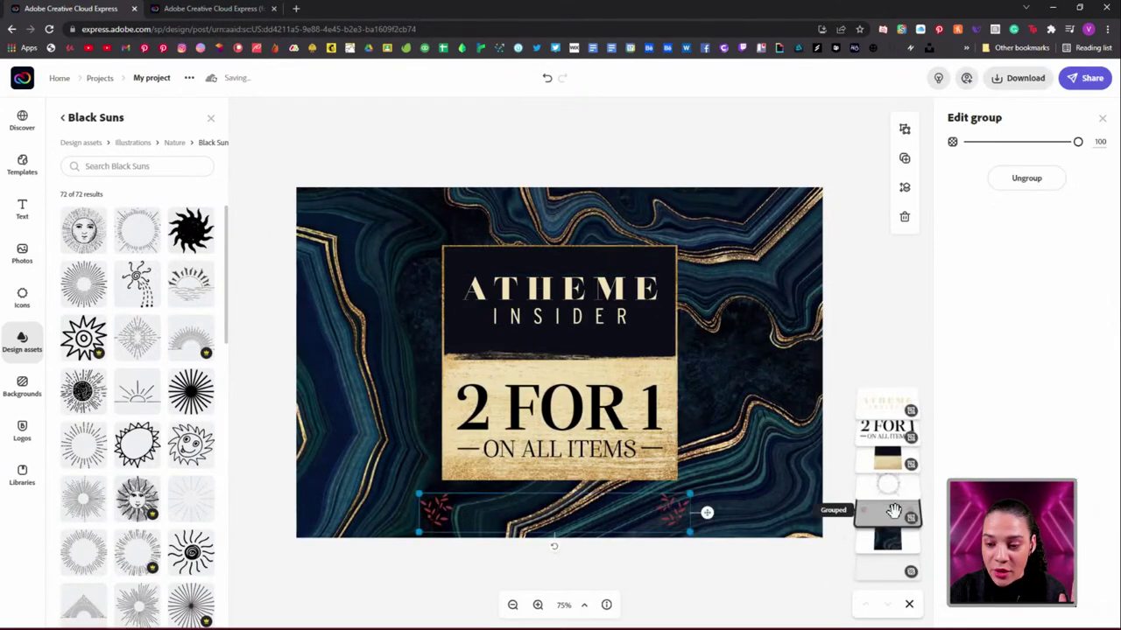
key(Escape)
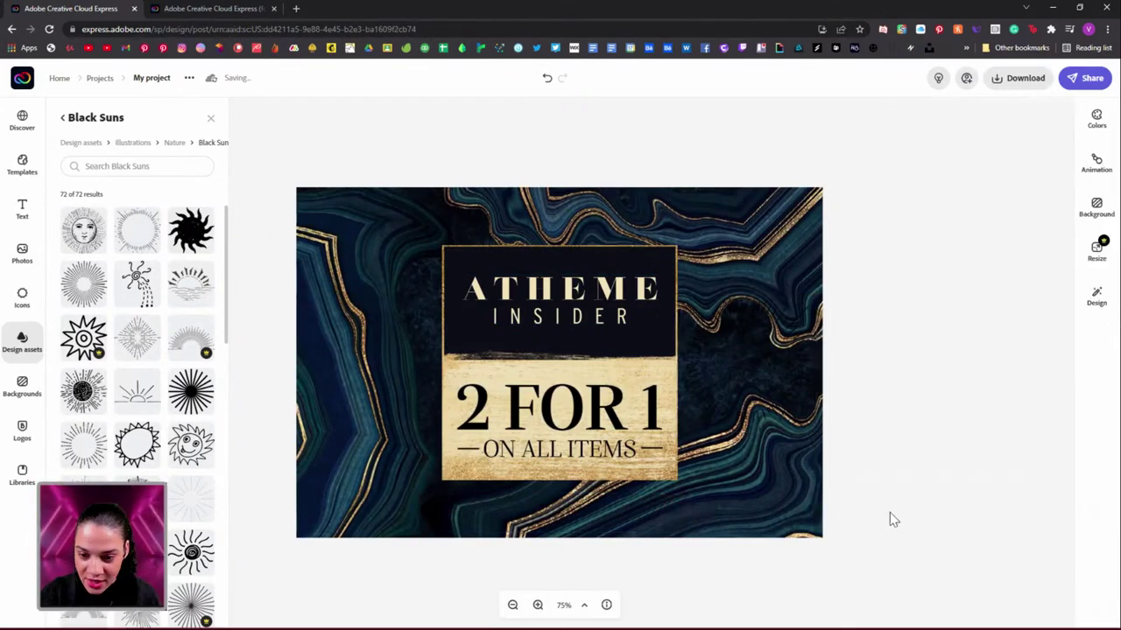
Step: Enlarge the sunburst and centre it behind the gold frame so its rays extend beyond all sides
click(751, 419)
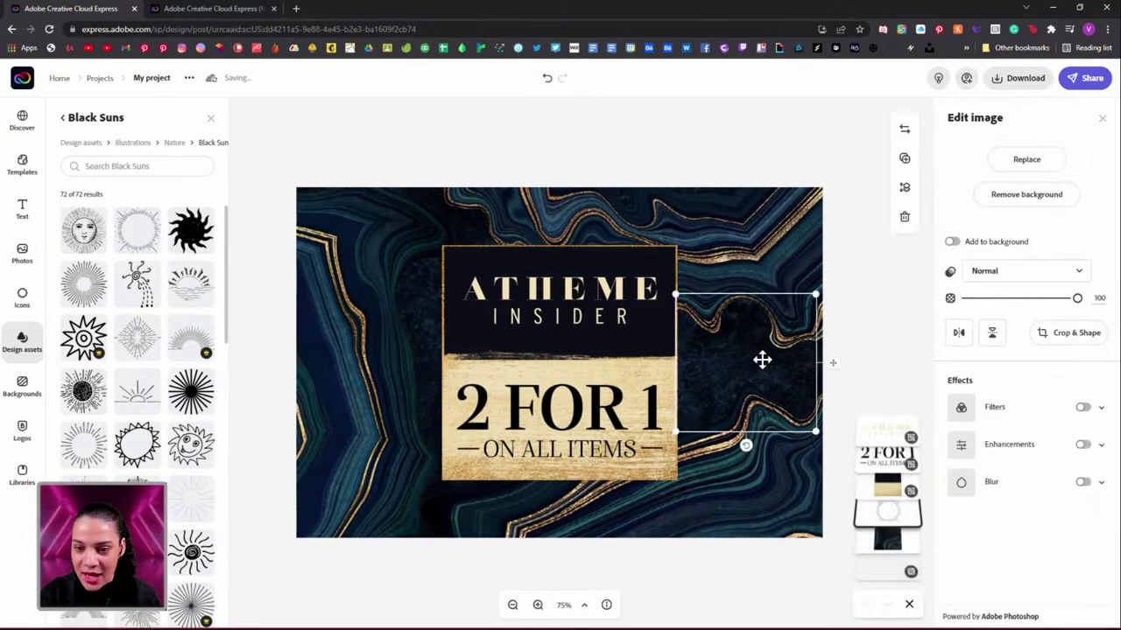
click(578, 368)
drag(638, 296, 782, 154)
drag(692, 279, 601, 337)
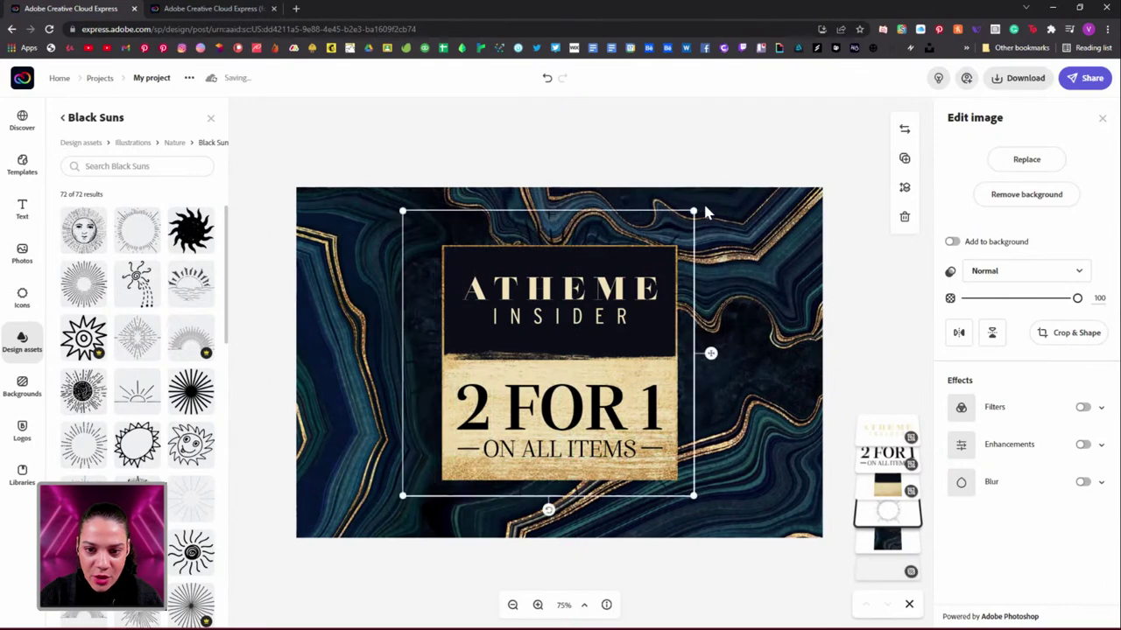
drag(692, 210, 726, 190)
drag(657, 270, 658, 293)
key(ctrl+z)
drag(682, 214, 673, 241)
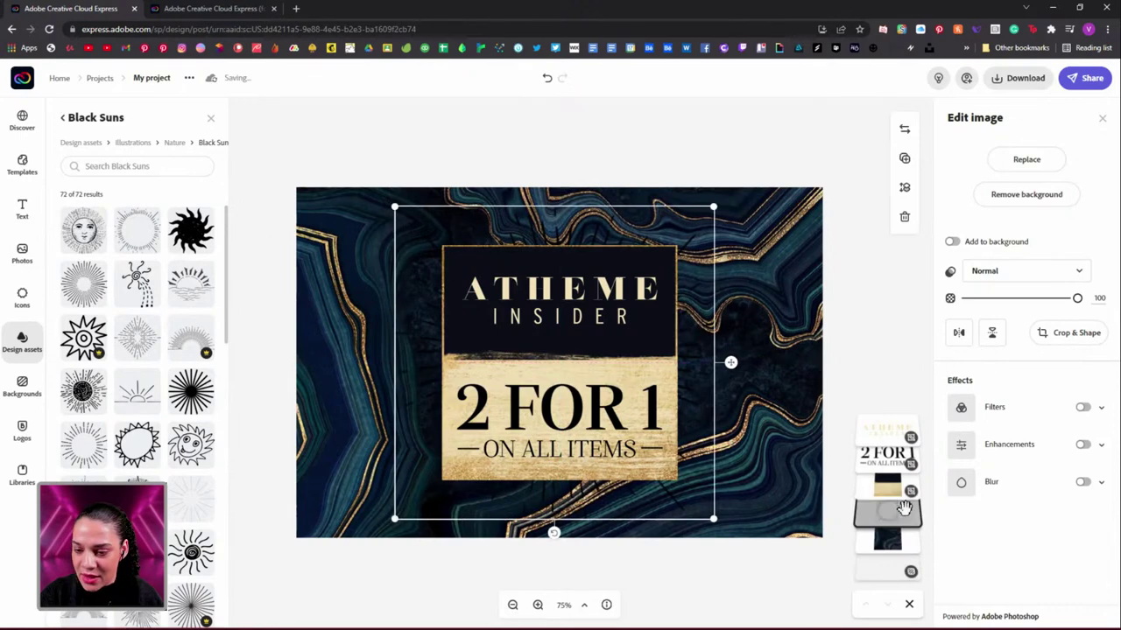
Step: Apply a Duotone filter to the sunburst with the shadows colour #F2E4B7, and adjust the sunburst's size by its corner
click(1082, 408)
scroll(1004, 516, down, 2)
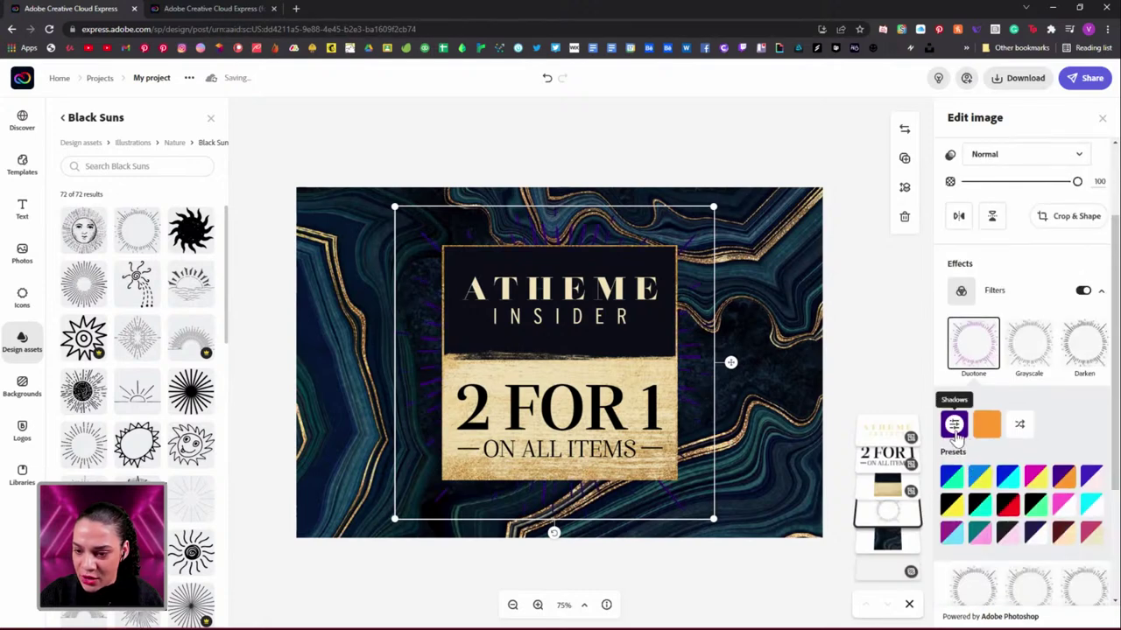
click(954, 427)
click(878, 288)
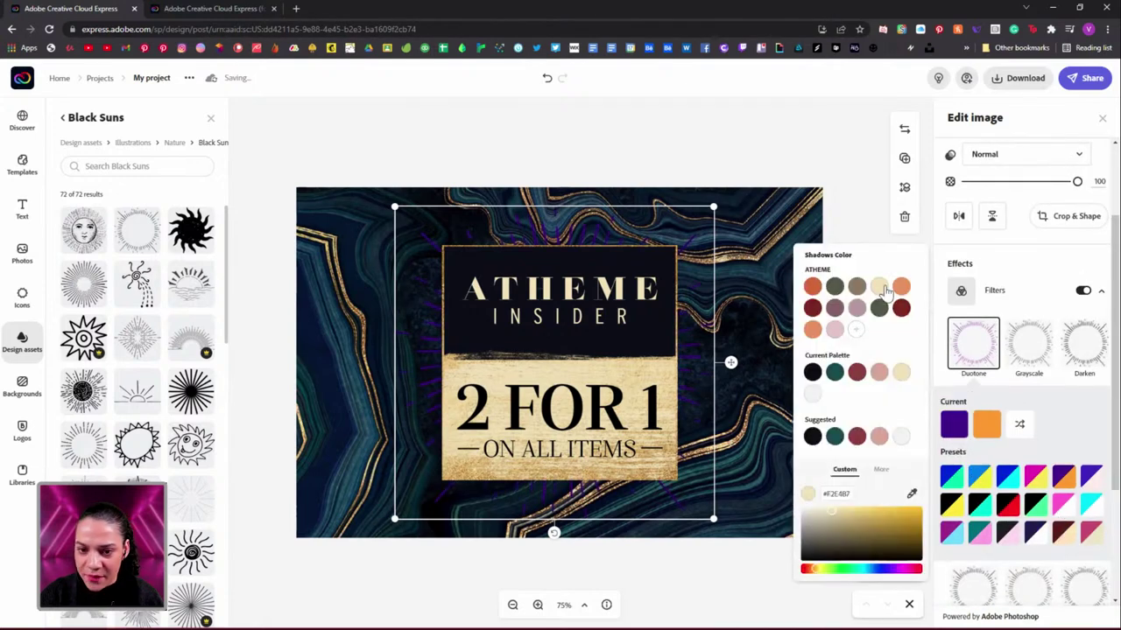
click(823, 176)
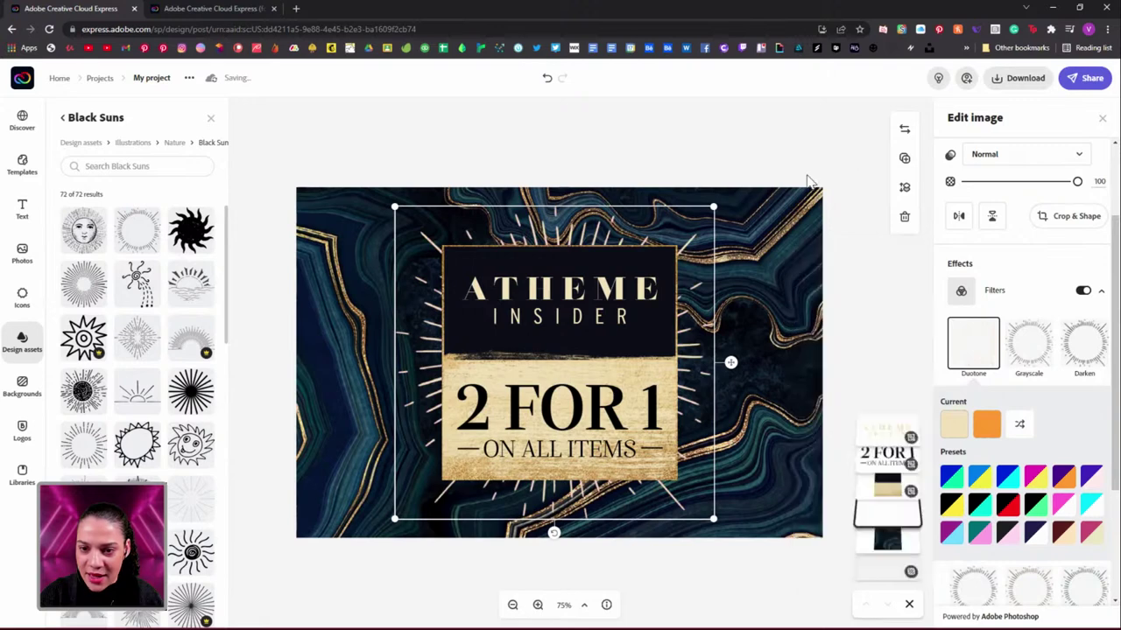
drag(716, 205, 672, 226)
click(831, 151)
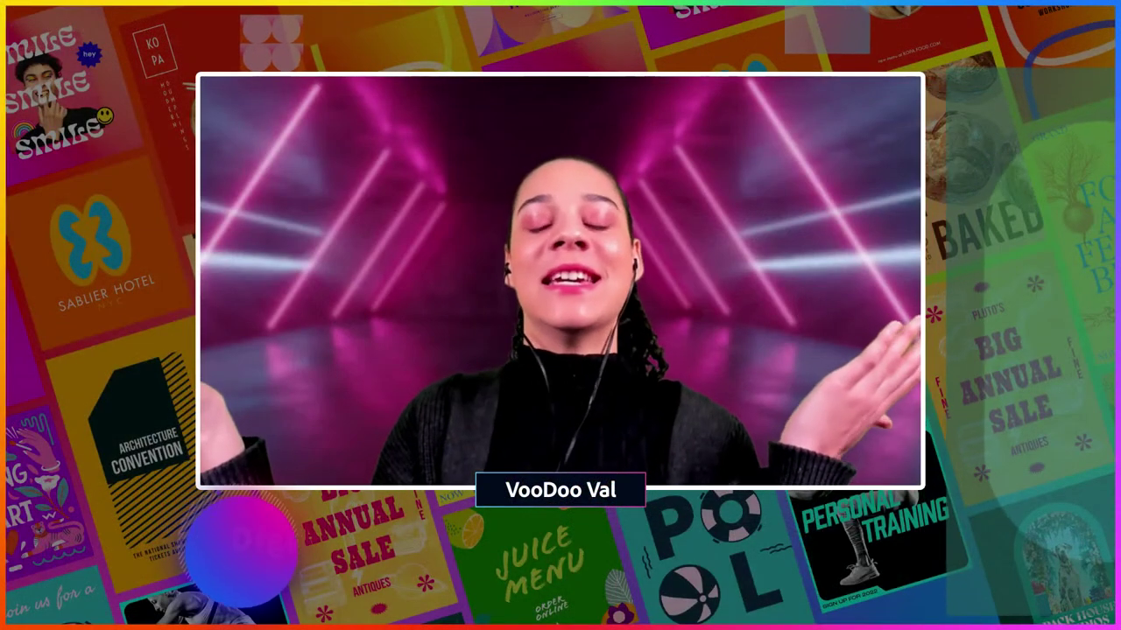